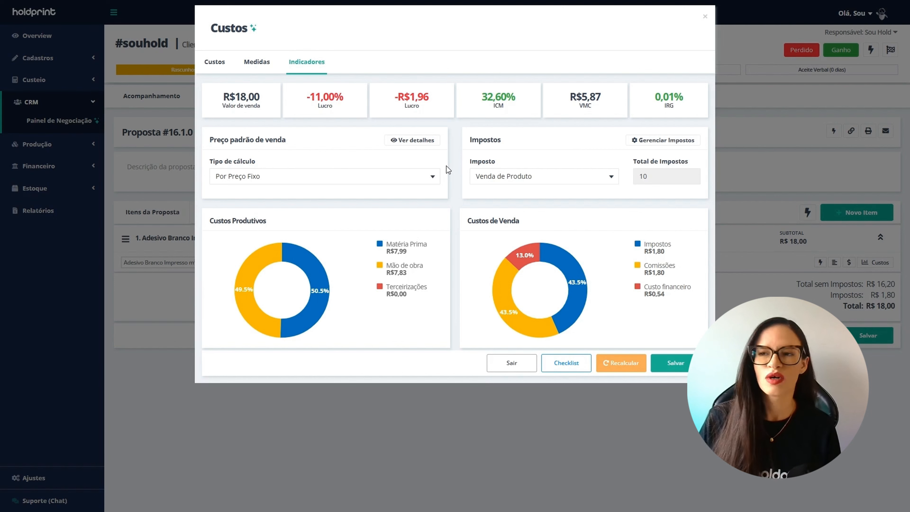
Step: Review the production costs and profit indicators of the first proposal item, and close its costs window
click(226, 69)
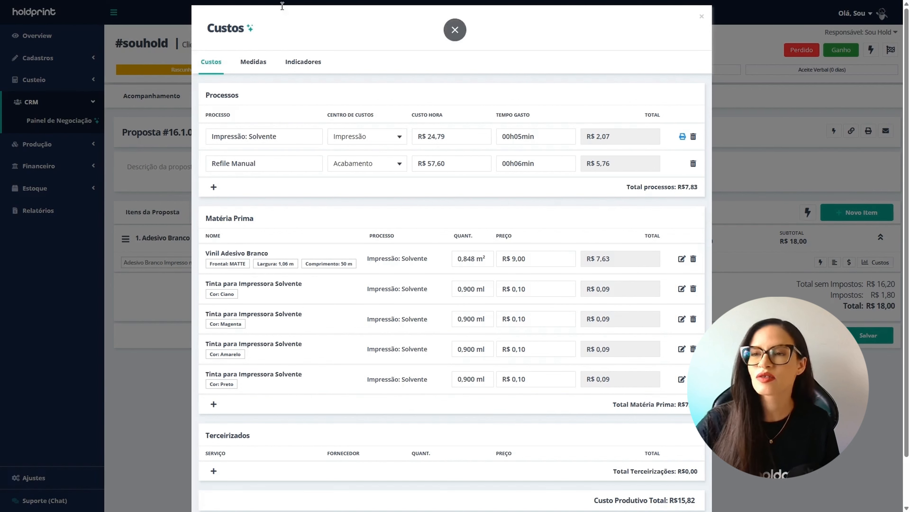
click(290, 62)
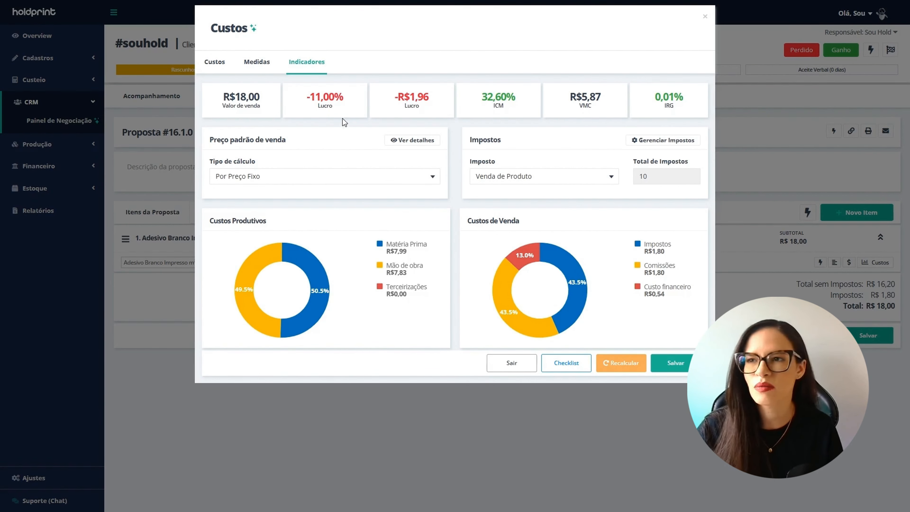
click(705, 16)
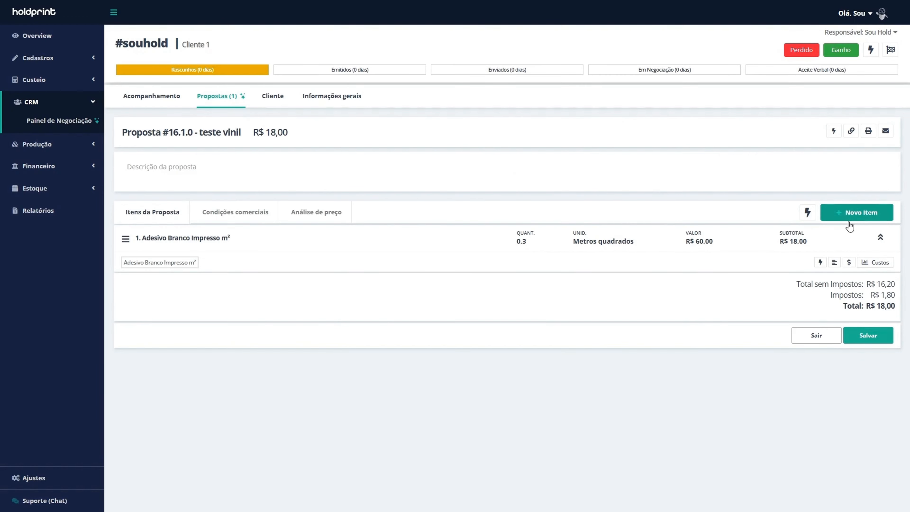
Step: Start a new proposal item for Adesivo Branco Impresso m², without application or packaging, with a quantity of 10
click(852, 215)
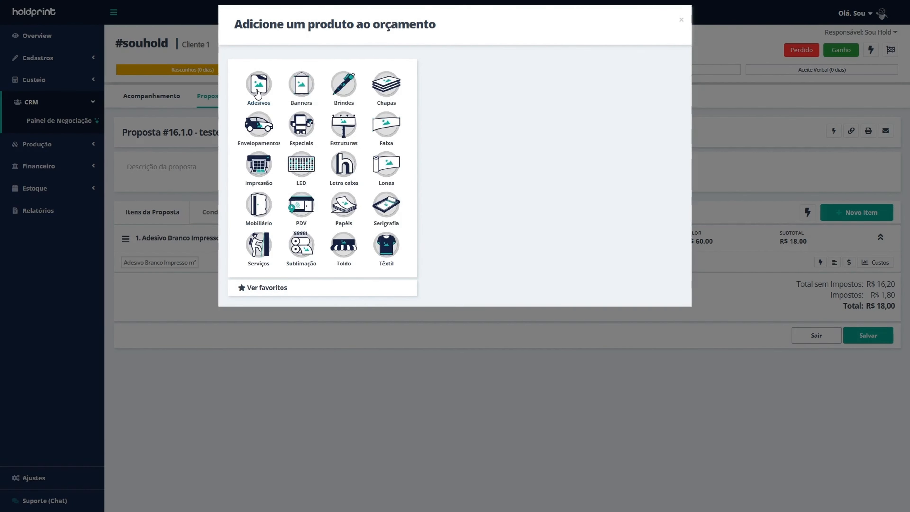
click(571, 138)
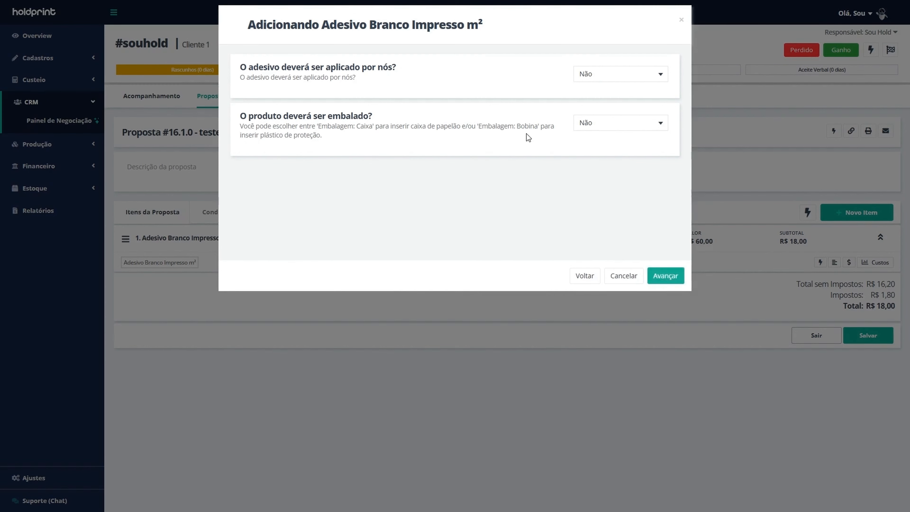
click(295, 126)
text(0)
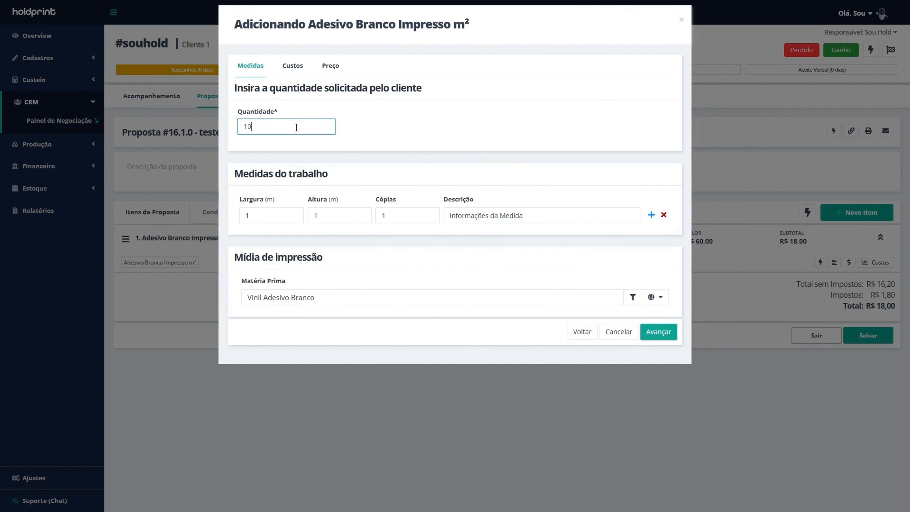
Step: Set the job measurements to 0,60 m wide and 0,50 m high
key(Tab)
text(0,60)
key(Tab)
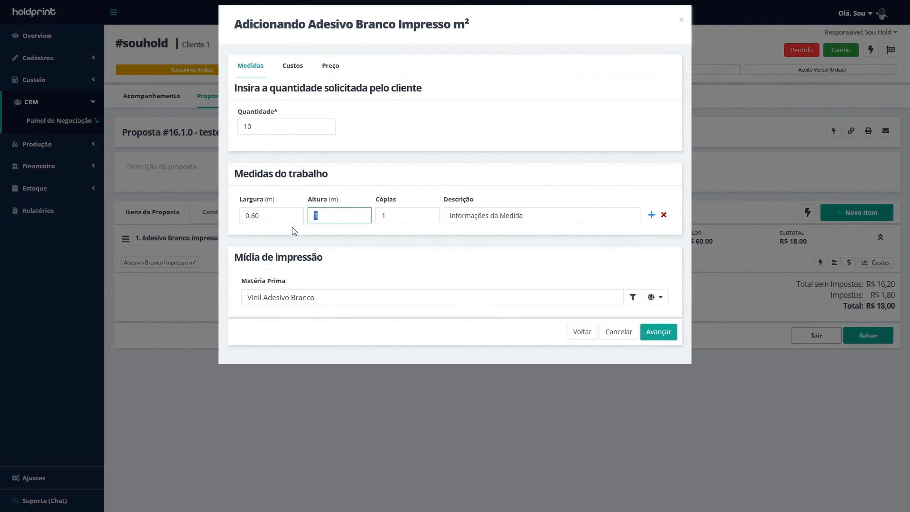
text(0,50)
click(464, 187)
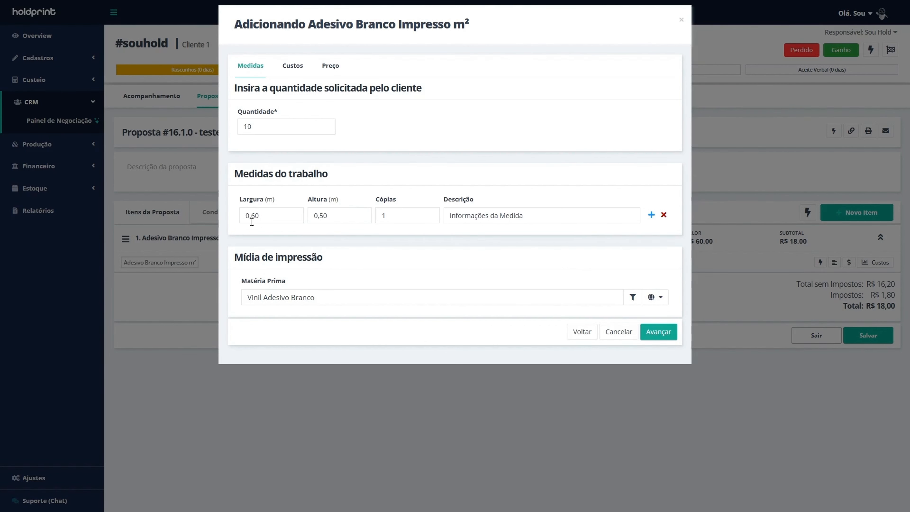
Step: Switch the width and height units to centimetres and set the job measurements to 60 × 50 cm
click(269, 200)
click(282, 217)
text(60)
key(Tab)
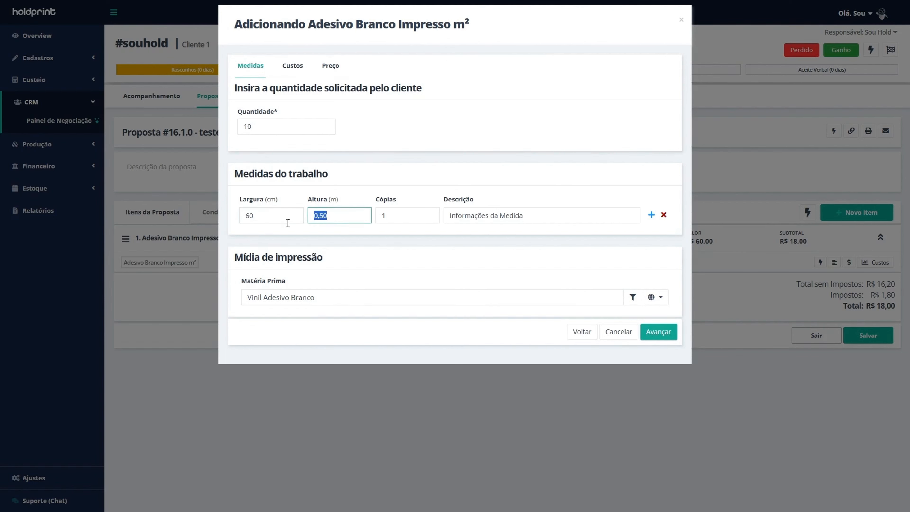
text(50)
click(332, 200)
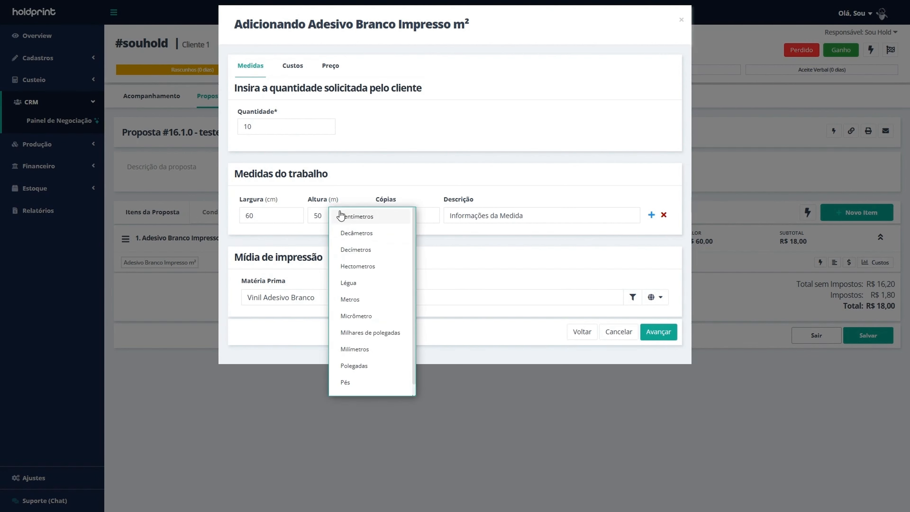
click(353, 214)
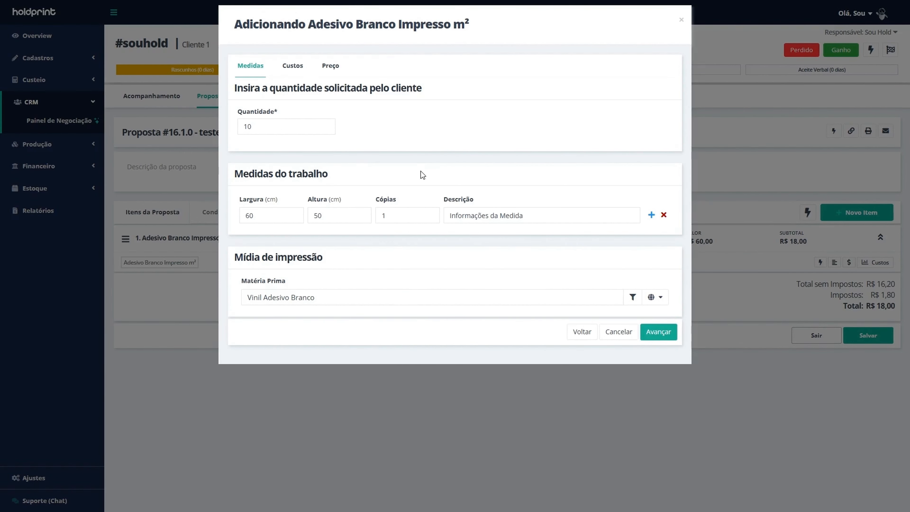
Step: Limit the Vinil Adesivo Branco raw material to the MATTE variants of widths 1.06, 1.27 and 1.52, and finish adding the item
click(632, 297)
click(520, 176)
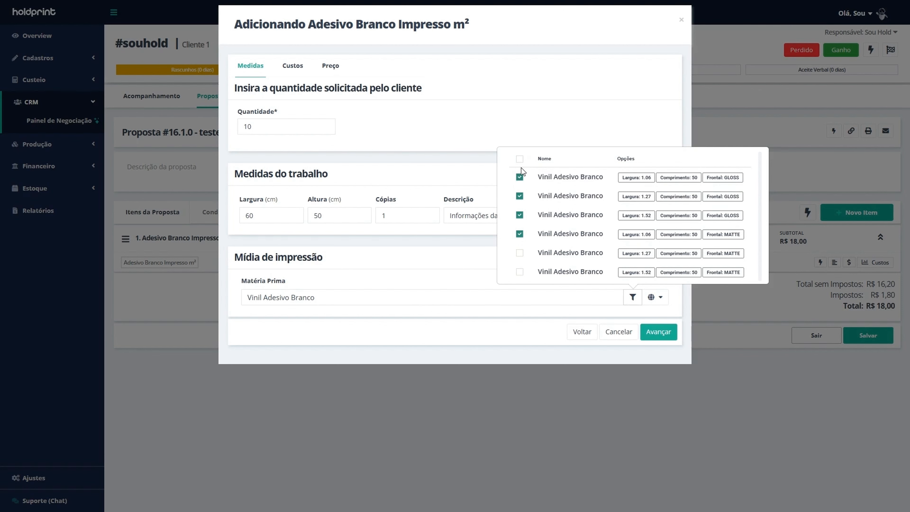
click(520, 195)
click(524, 215)
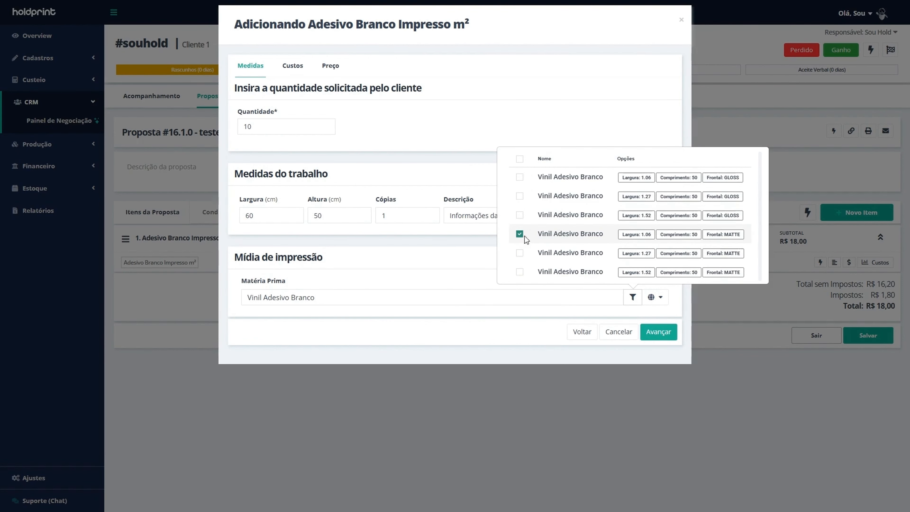
click(520, 252)
click(520, 272)
double_click(671, 289)
click(665, 337)
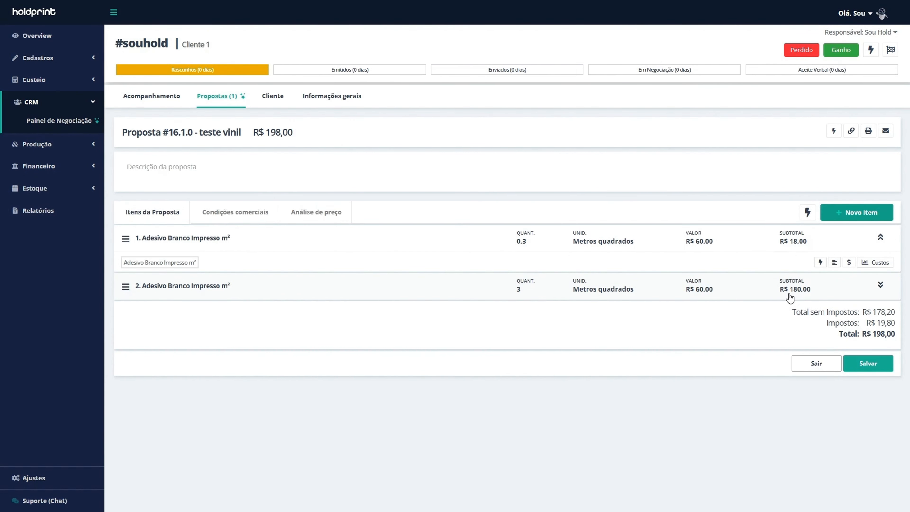
Step: Examine the second proposal item's costs and its sale value and profit indicators
click(881, 286)
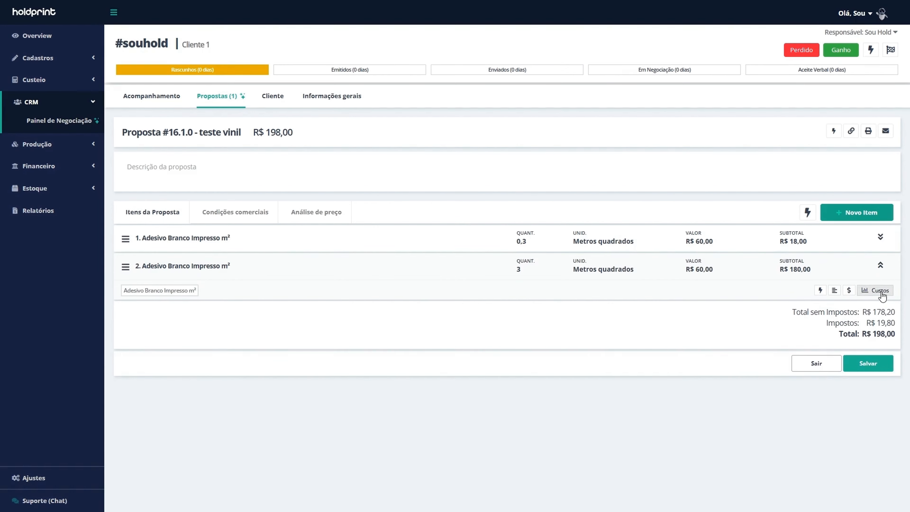
click(880, 292)
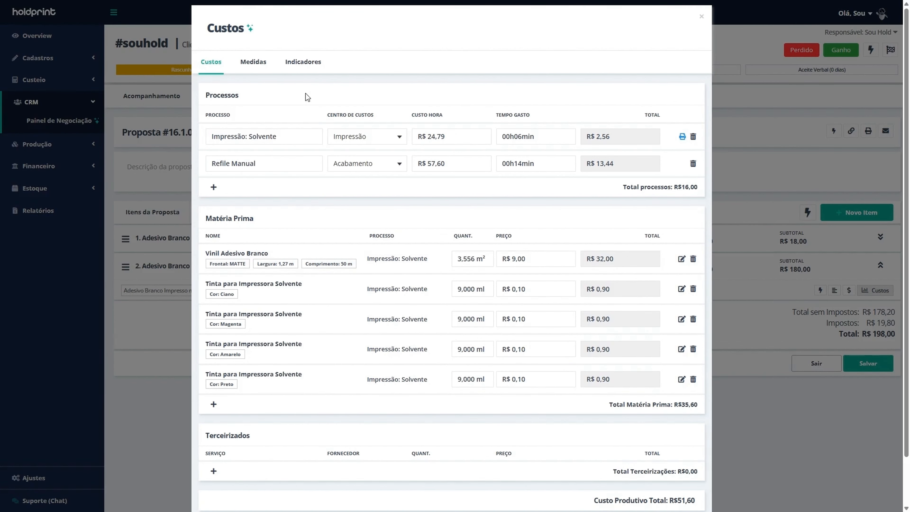
click(304, 63)
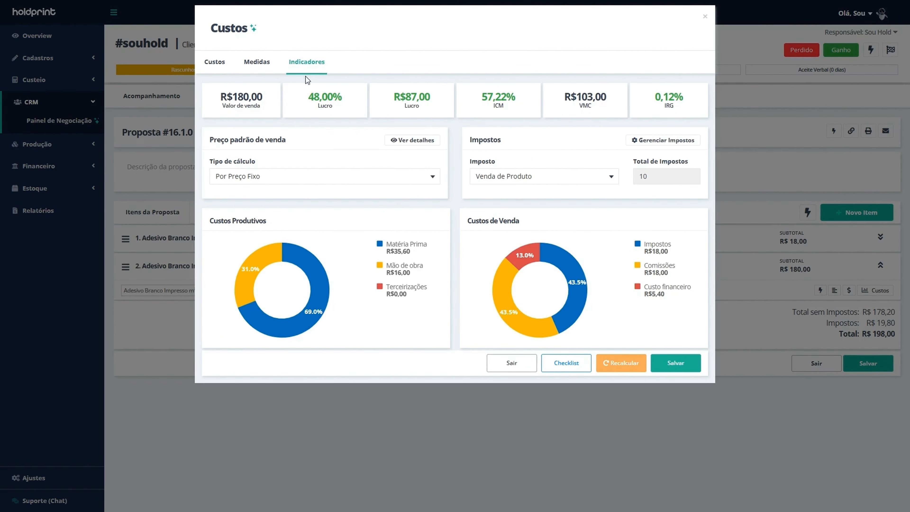
drag(220, 96, 272, 96)
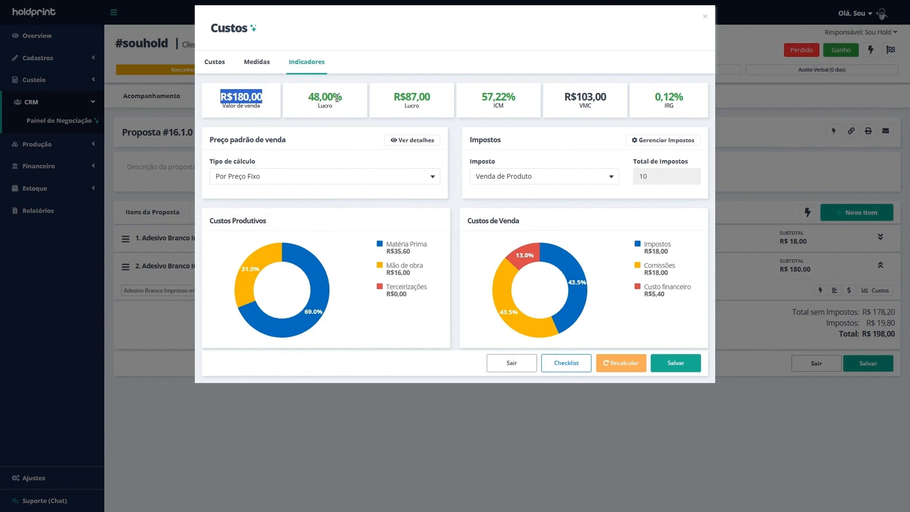
drag(393, 96, 431, 100)
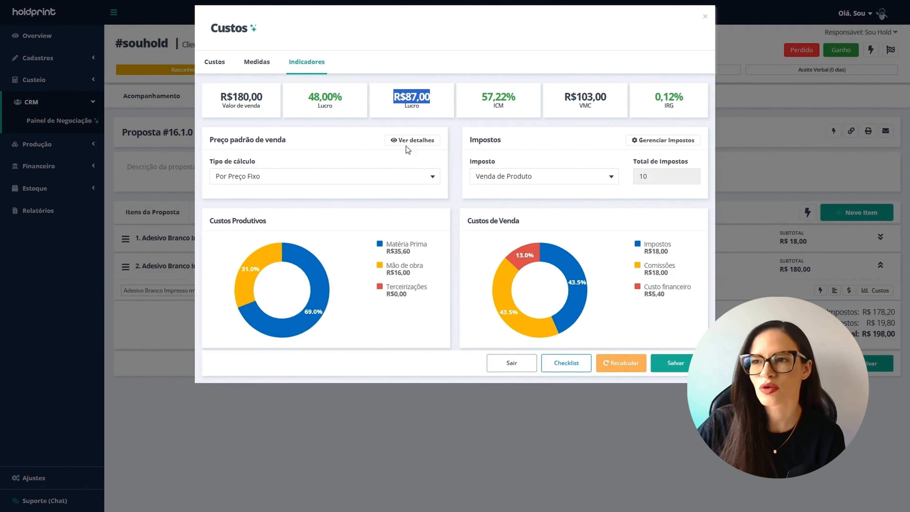
Step: Check the fixed-price details behind the second item's standard sale price
click(409, 140)
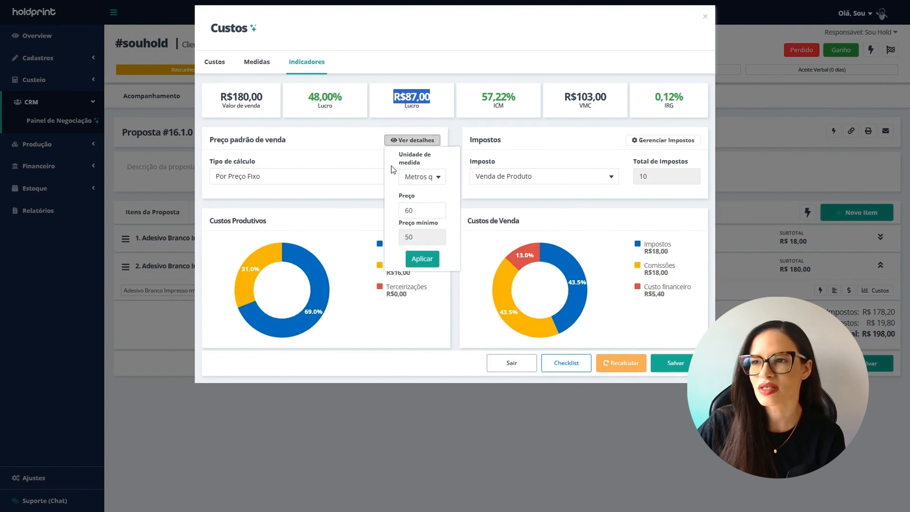
click(350, 160)
click(358, 96)
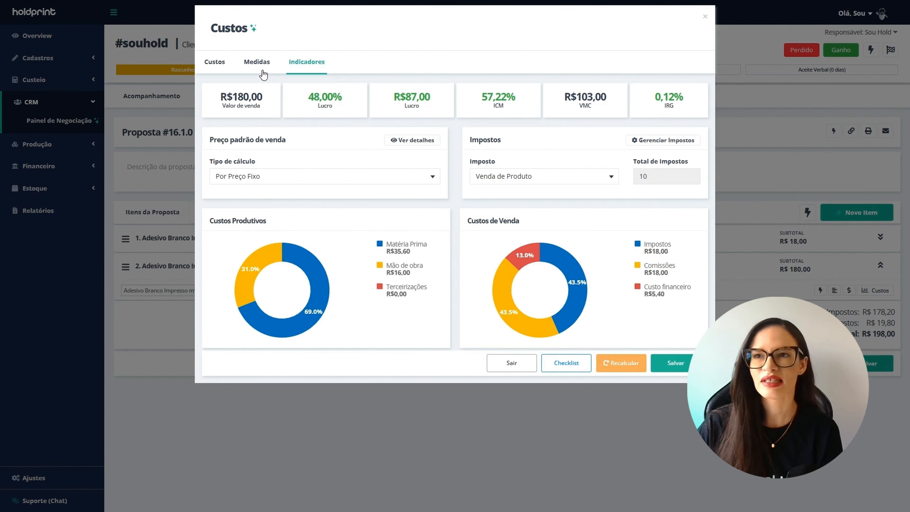
Step: Check the second item's measurements and profit percentage, and close its costs window
click(257, 63)
drag(239, 131, 196, 135)
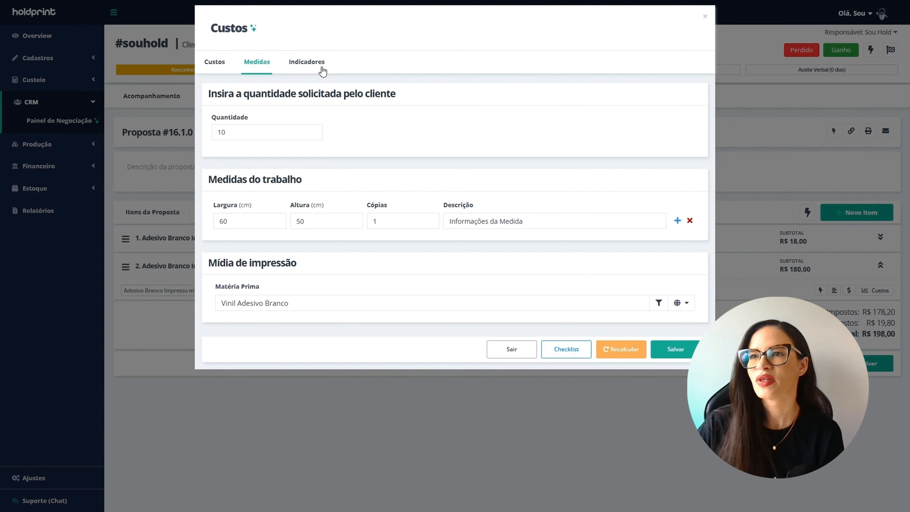
click(322, 66)
drag(308, 97, 346, 105)
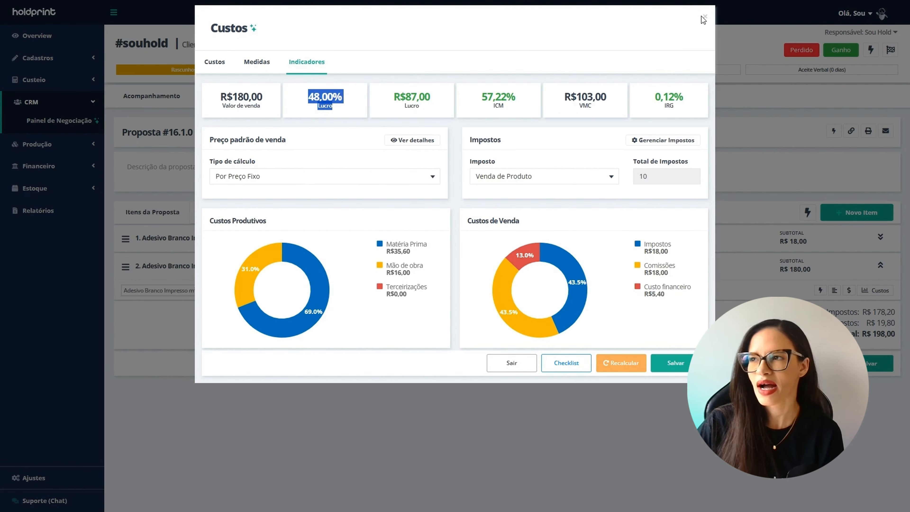
click(707, 19)
click(708, 20)
Step: Expand the first proposal item, compare its profit indicators, and close its costs window
click(880, 237)
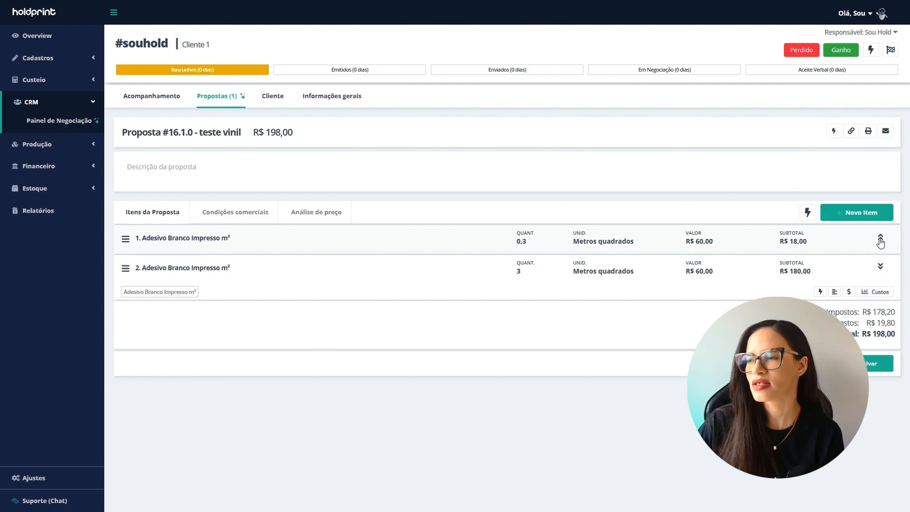
click(874, 263)
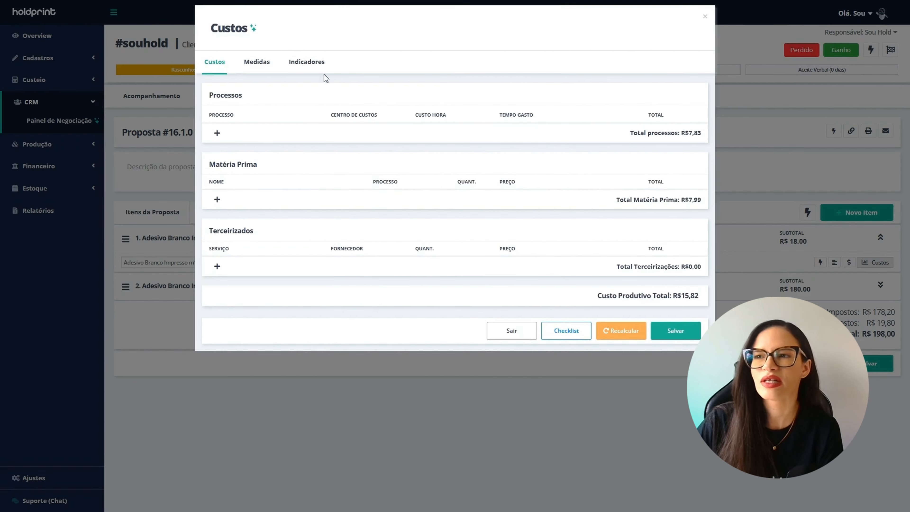
click(304, 63)
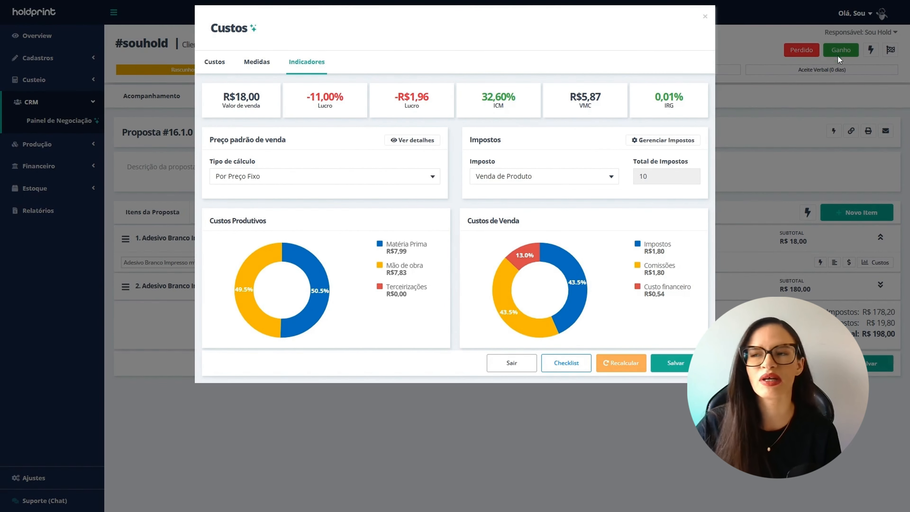
click(705, 17)
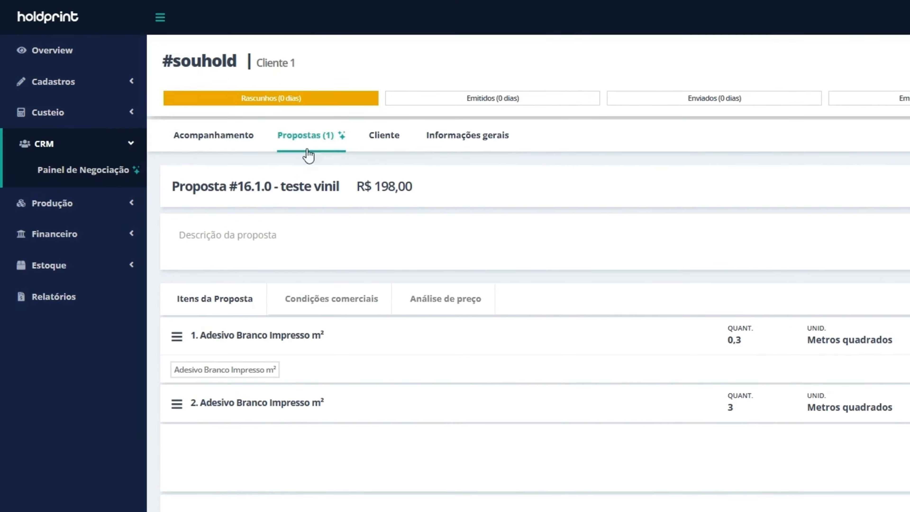
Step: Open the product Adesivo Branco Impresso m² in the product catalogue and set its price calculation method to Preço Fixo por Margem Mínima
click(92, 120)
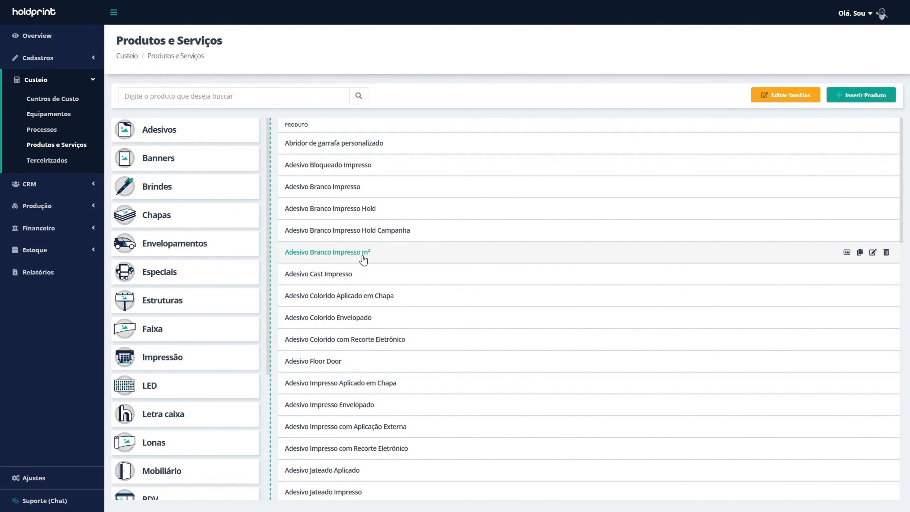
click(360, 256)
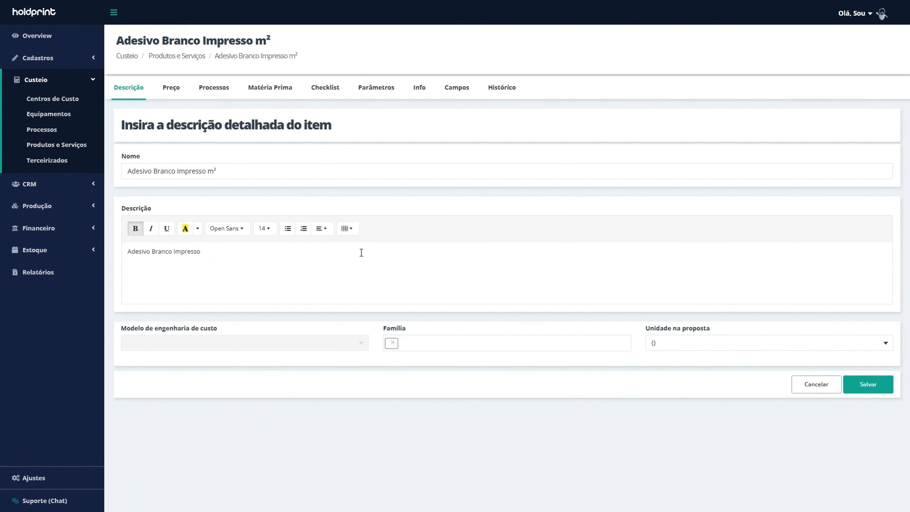
click(176, 90)
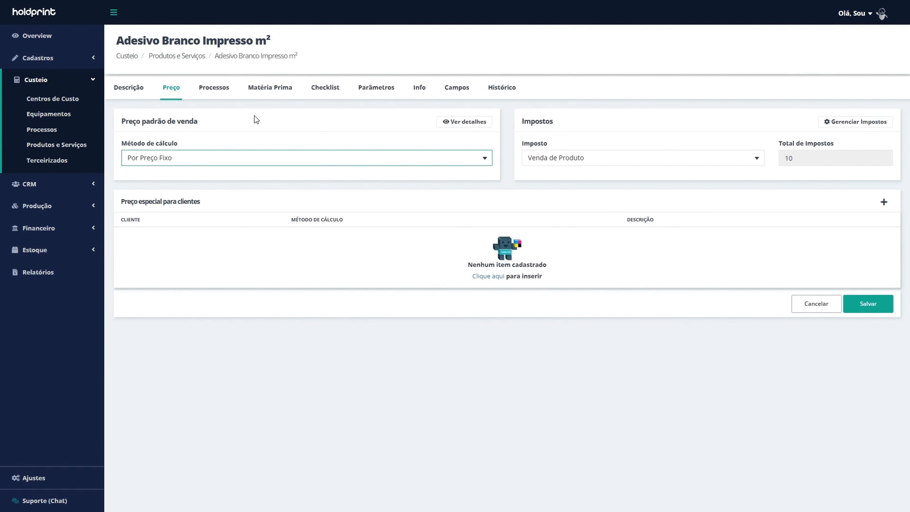
click(215, 157)
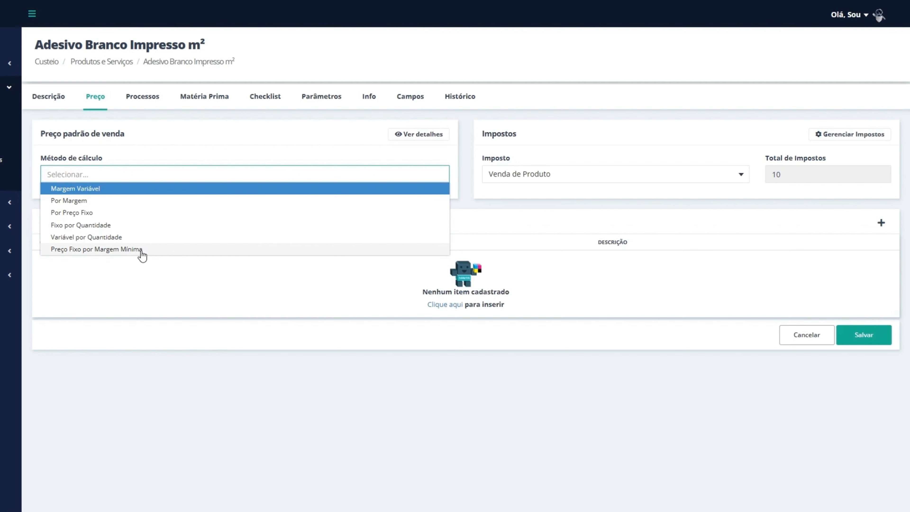
click(142, 249)
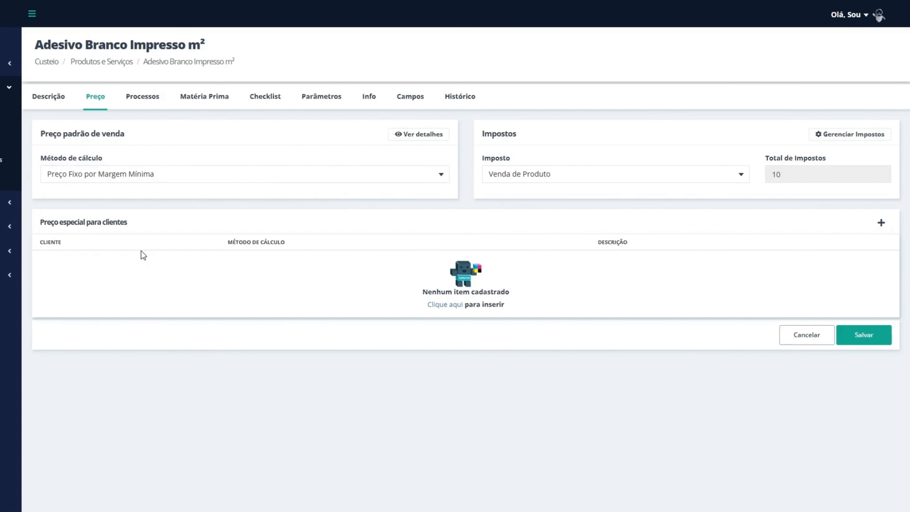
Step: Set the product's standard price to R$ 60,00 and its minimum price to R$ 50,00 in the price details
click(400, 140)
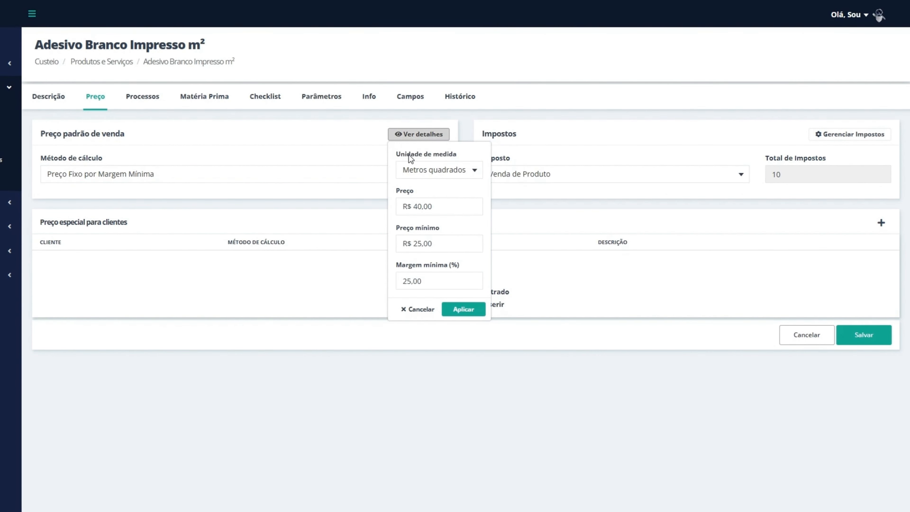
click(445, 208)
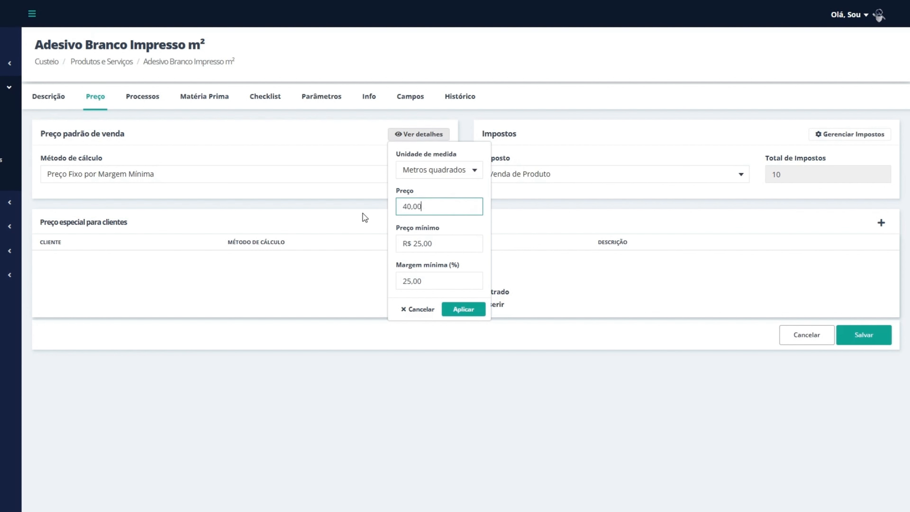
key(ctrl+a)
text(60)
key(Tab)
key(ctrl+a)
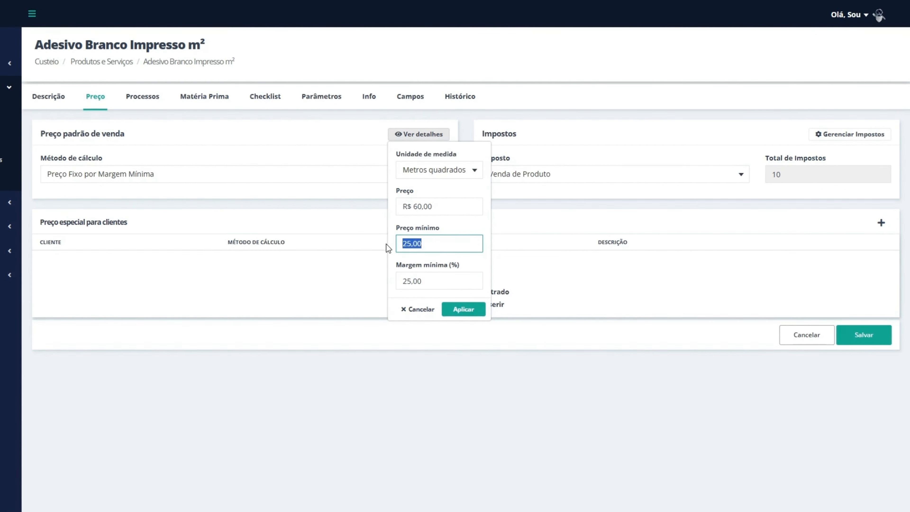
text(50)
click(472, 226)
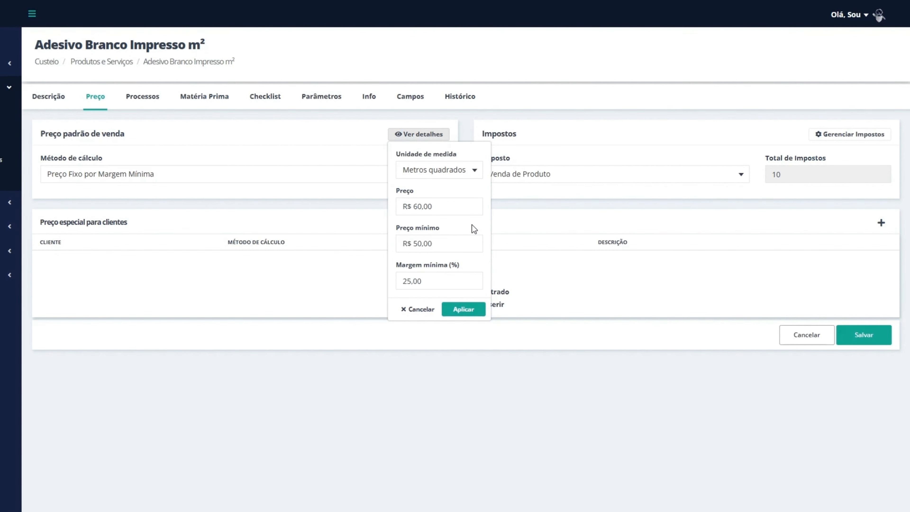
Step: Set the minimum margin to 40%, apply the price details, and save the product
drag(428, 282, 385, 287)
text(40)
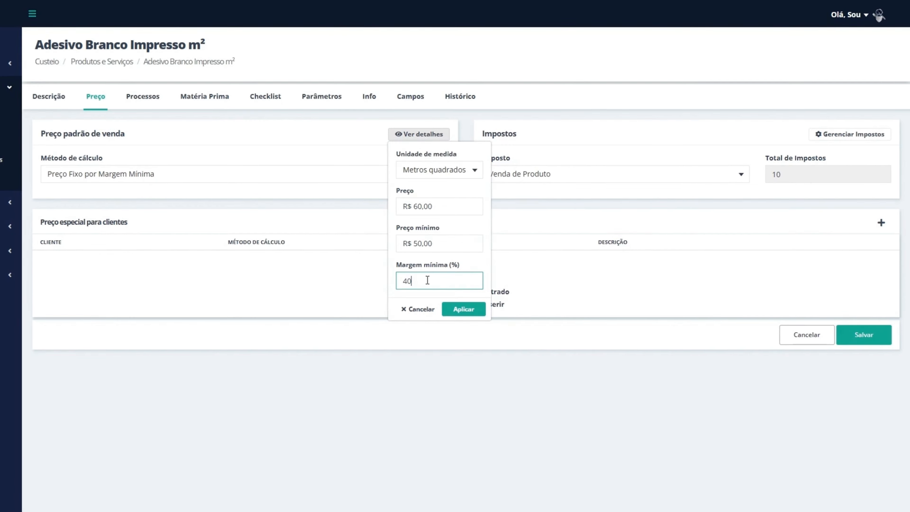
click(483, 256)
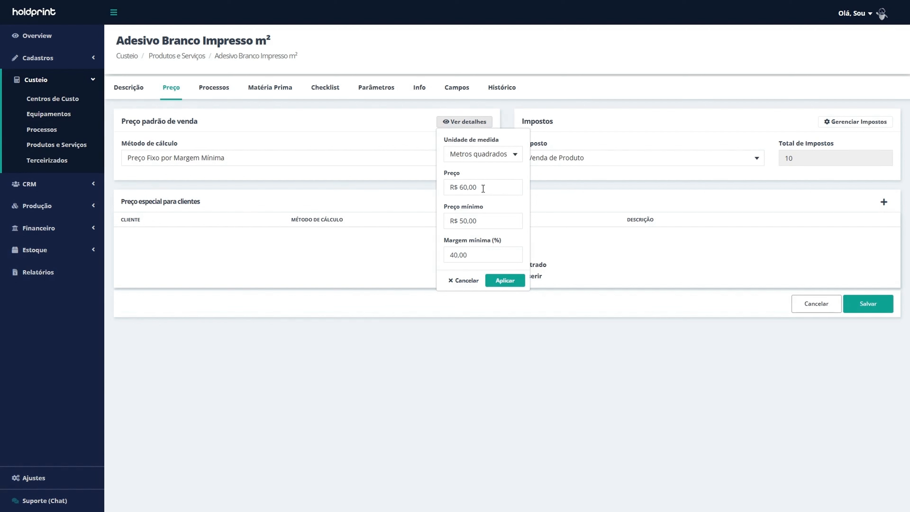
click(458, 255)
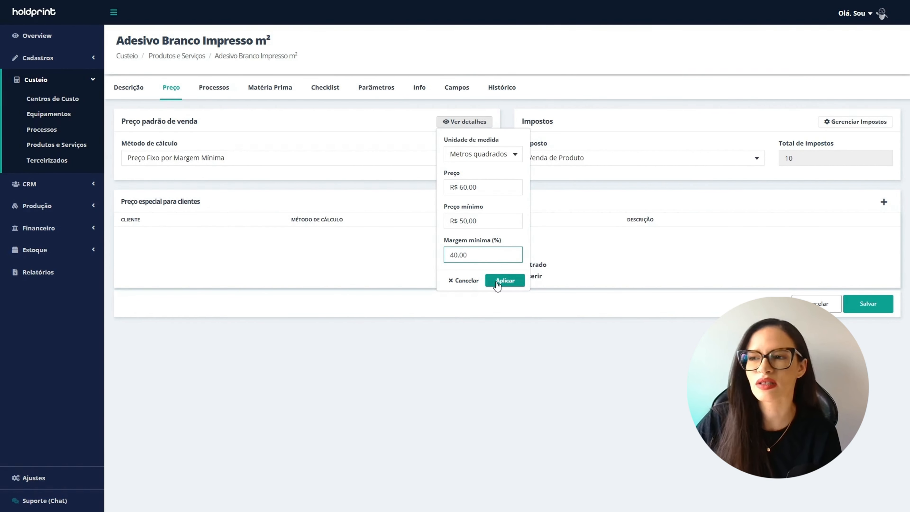
click(497, 285)
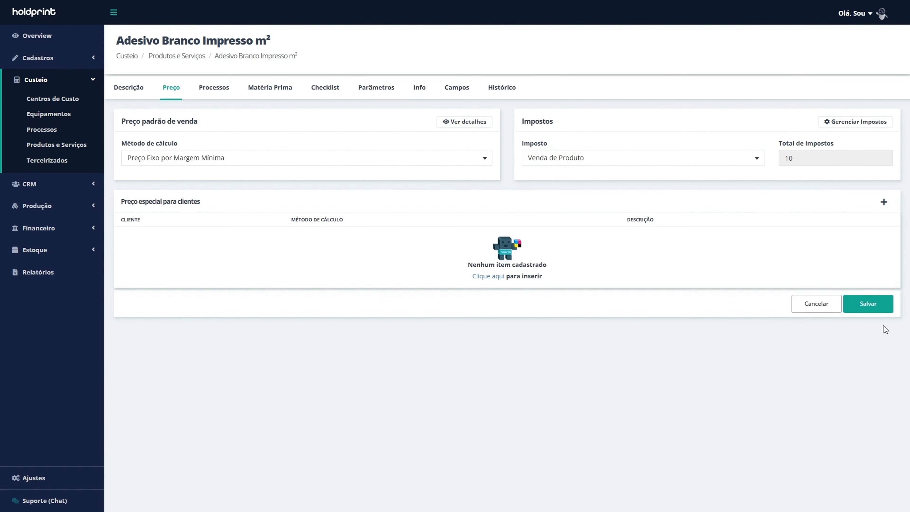
click(871, 304)
Step: Open the #souhold deal and start a new proposal item for Adesivo Branco Impresso m², with application and packaging both set to Não
click(47, 185)
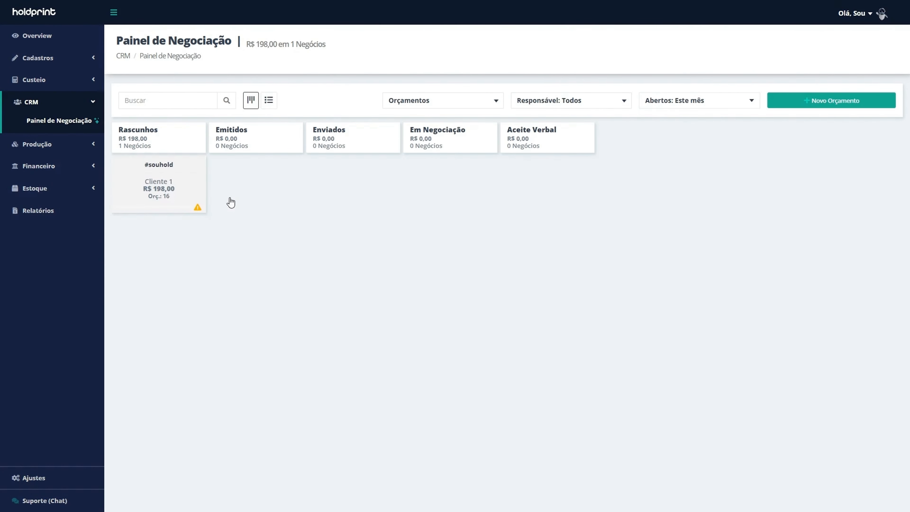
click(184, 179)
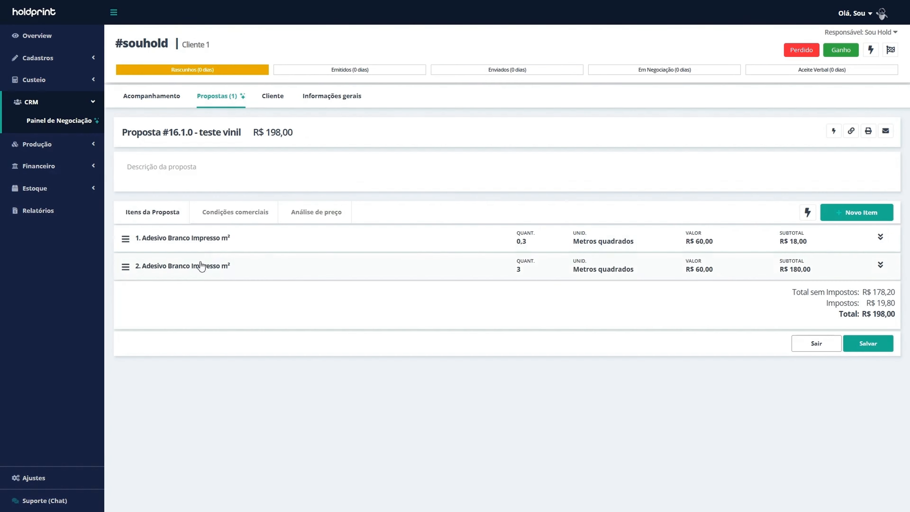
click(837, 212)
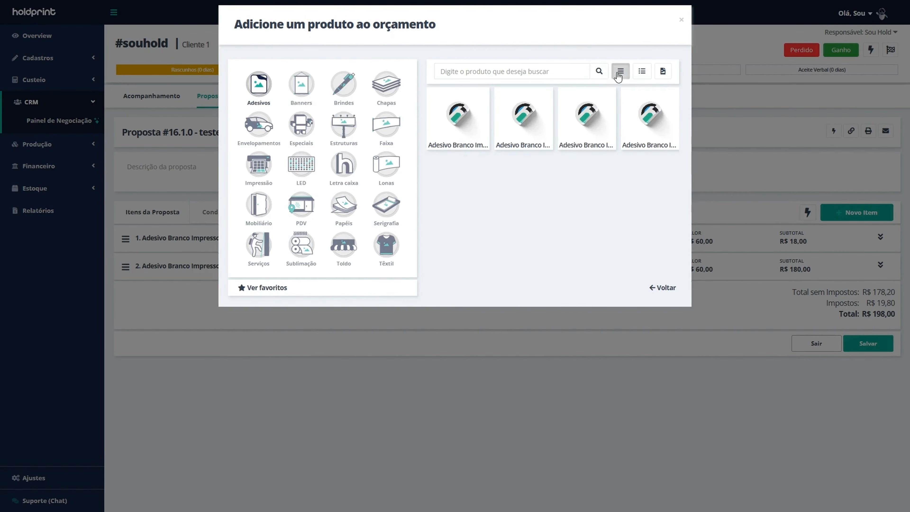
click(620, 71)
click(598, 179)
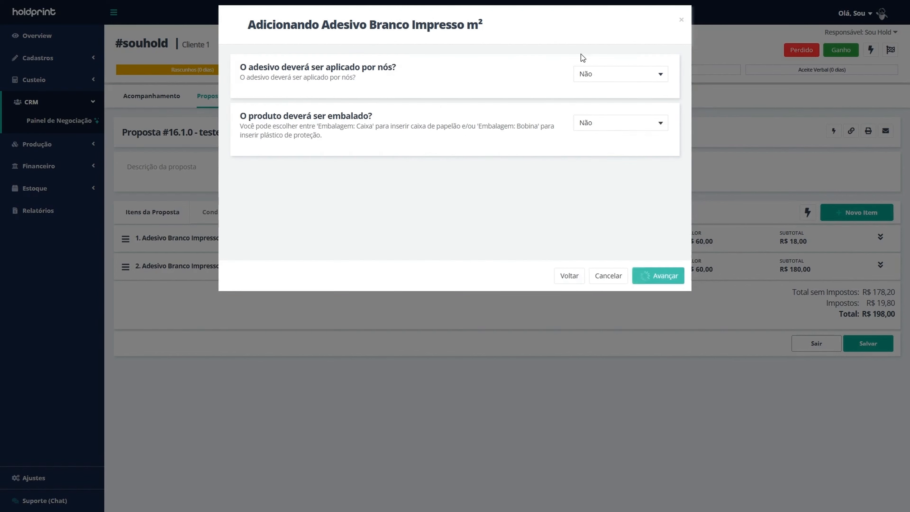
click(675, 278)
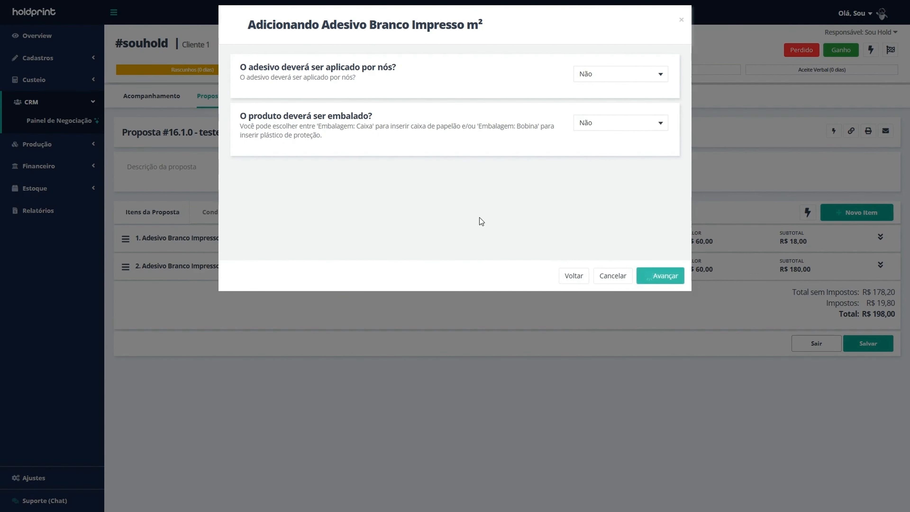
Step: Set the new item's width to 0,60 m and its height to 0,50 m
double_click(247, 219)
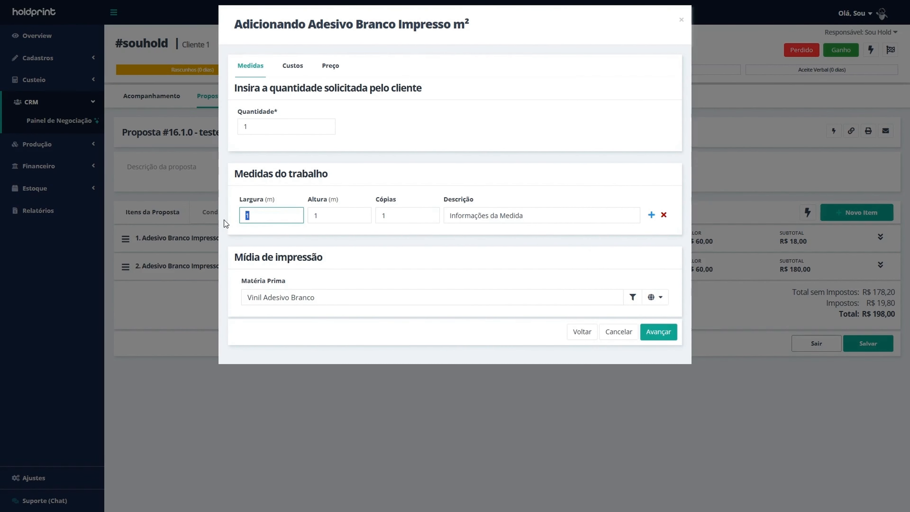
text(0,60)
double_click(315, 215)
text(0,50)
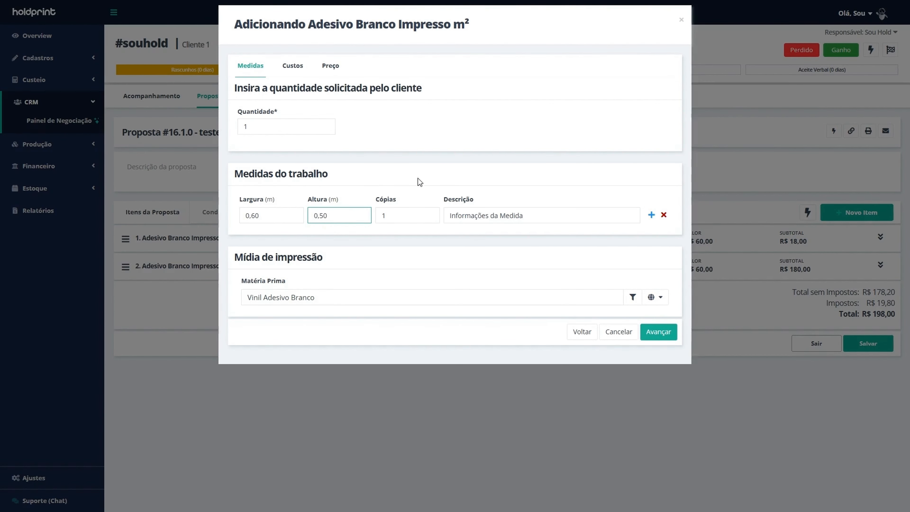
Step: Restrict the print media to the 1.06, 1.27 and 1.52 MATTE variants of Vinil Adesivo Branco and add the item to the proposal
click(632, 296)
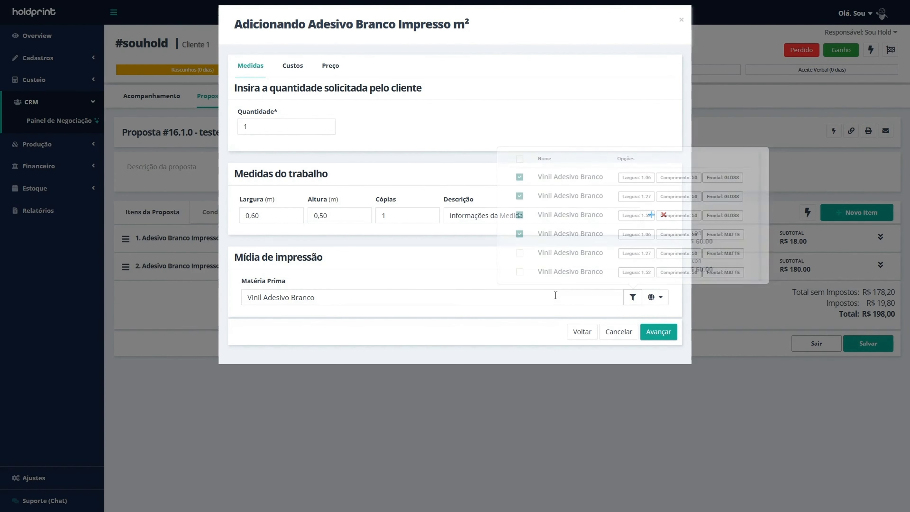
click(520, 234)
click(519, 215)
click(520, 196)
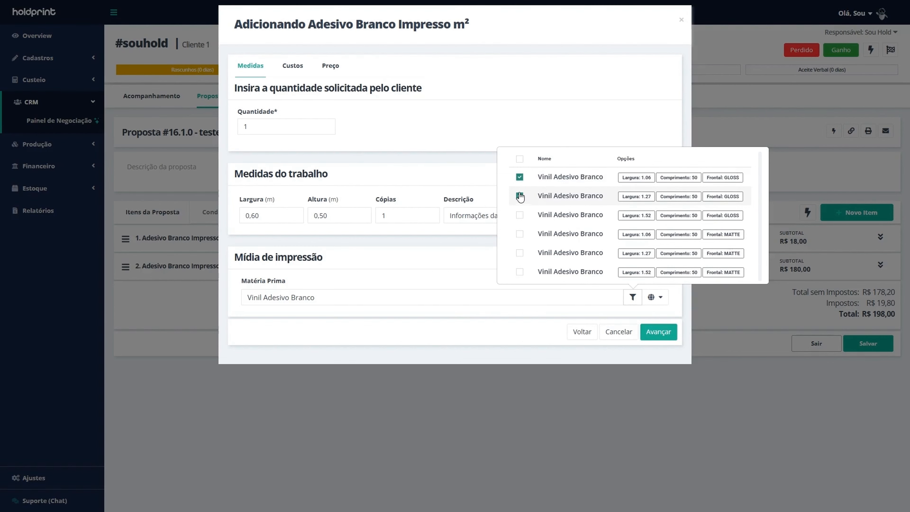
click(520, 177)
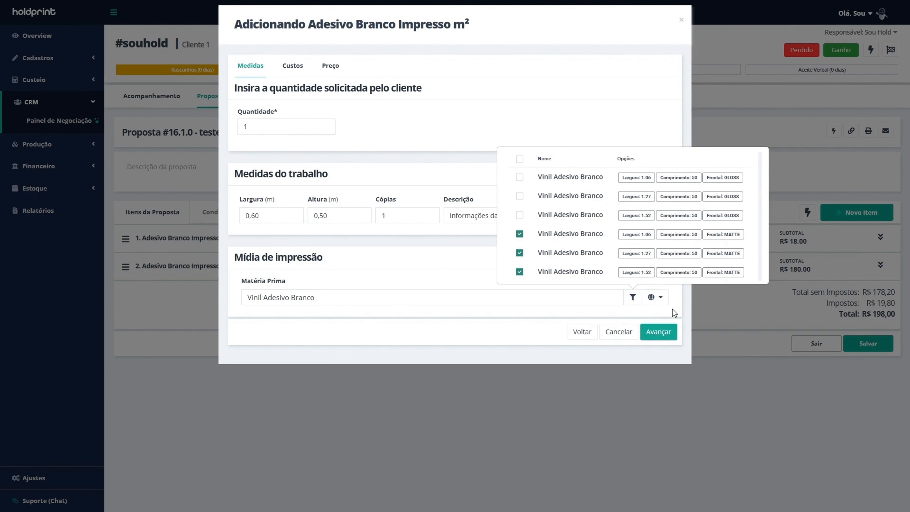
click(672, 309)
click(655, 335)
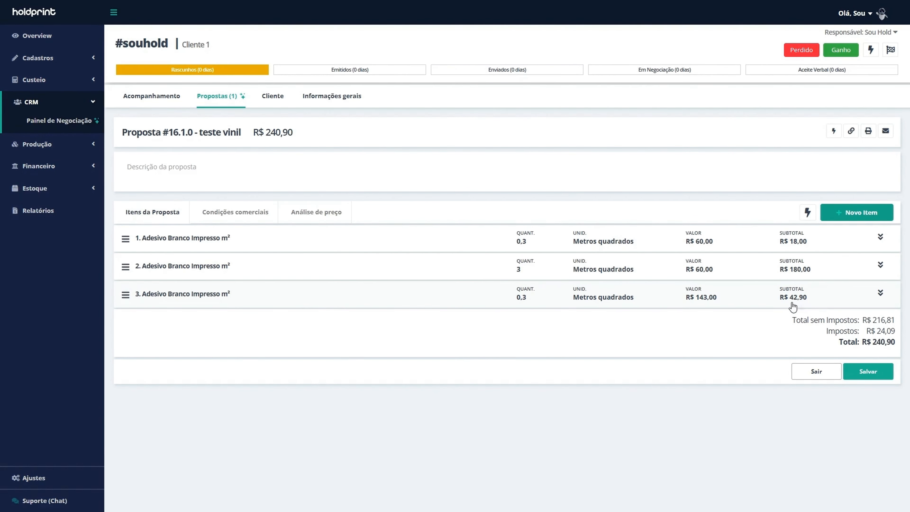
Step: Expand the third proposal item, check its profit indicators and minimum-margin price details, and close its costs window
click(881, 293)
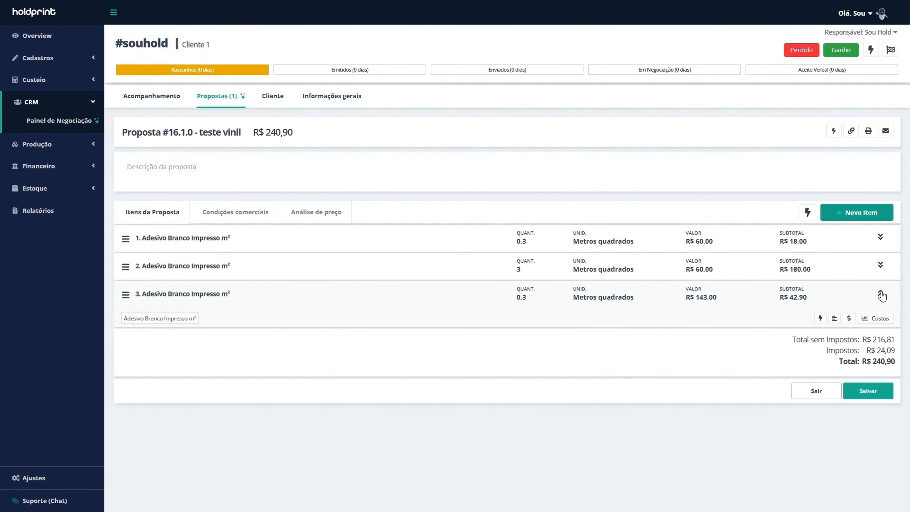
click(881, 293)
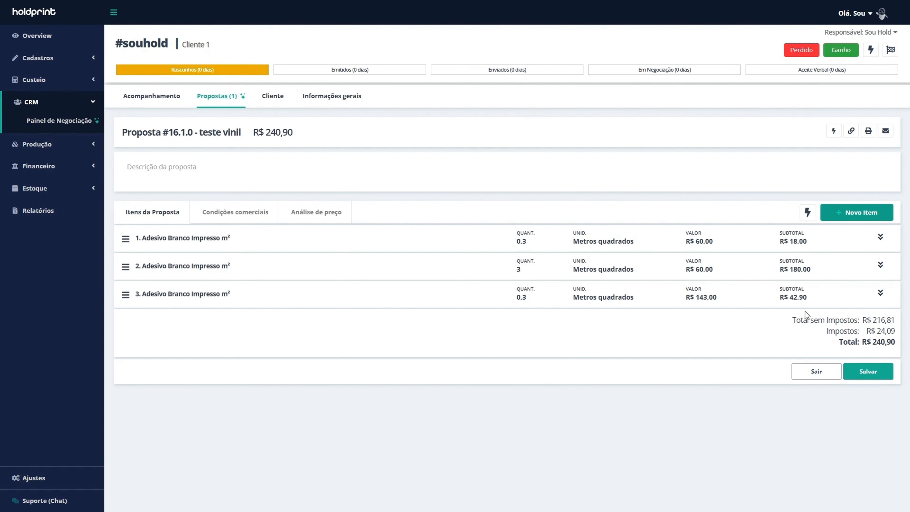
click(881, 294)
click(874, 318)
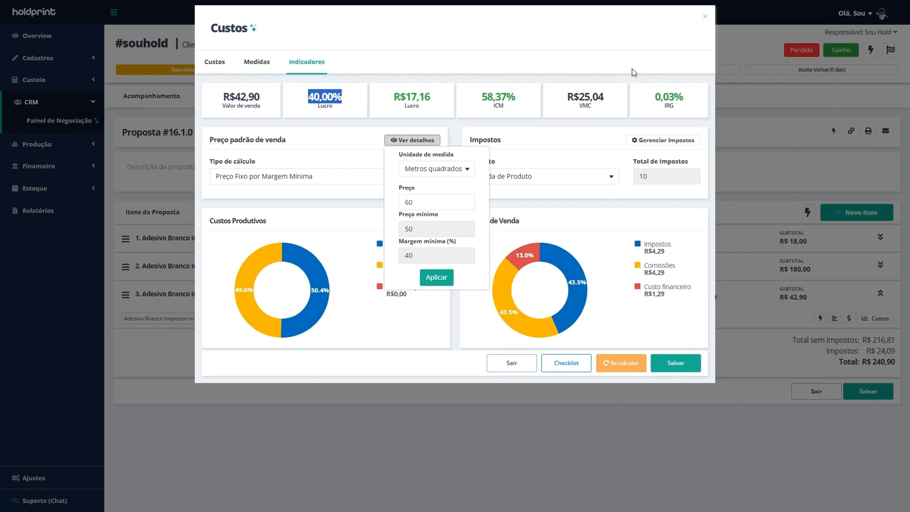
click(634, 48)
click(705, 17)
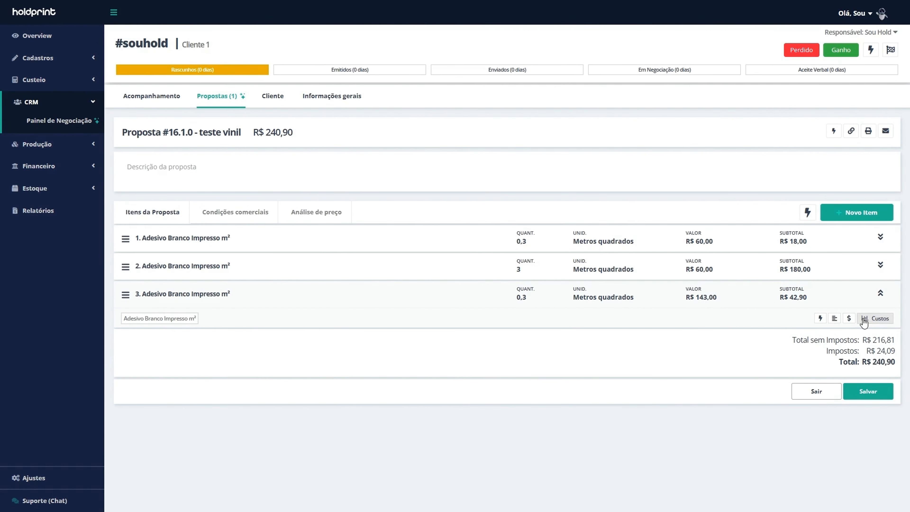
Step: Check the third item's sale value, profit percentage and profit amount in its costs, and collapse the item
click(875, 318)
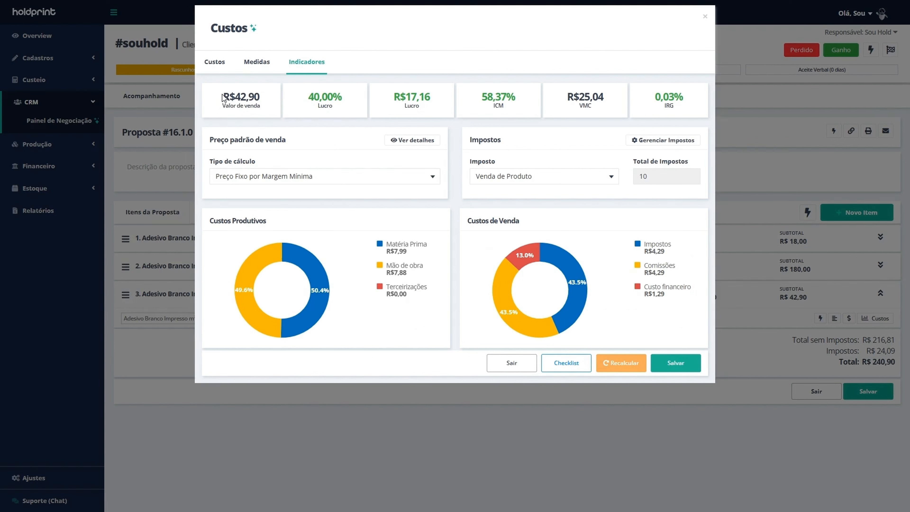
drag(222, 96, 265, 105)
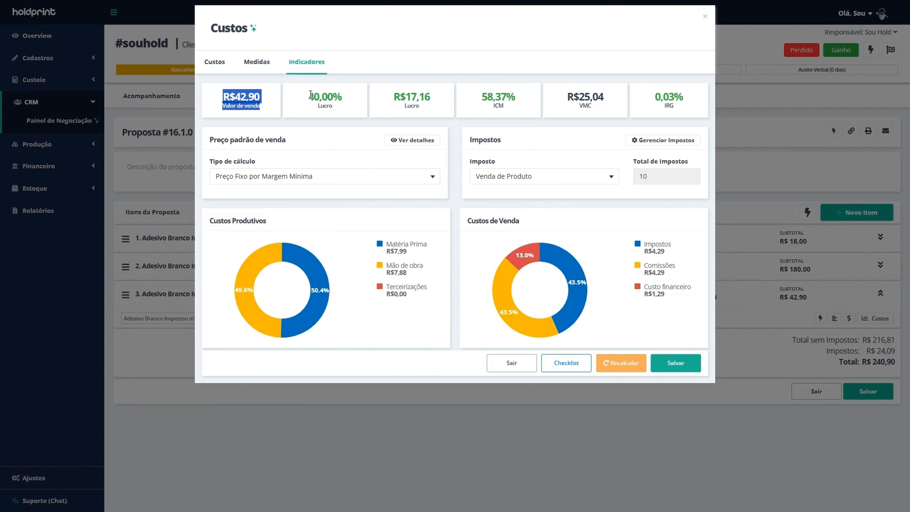
drag(308, 97, 339, 101)
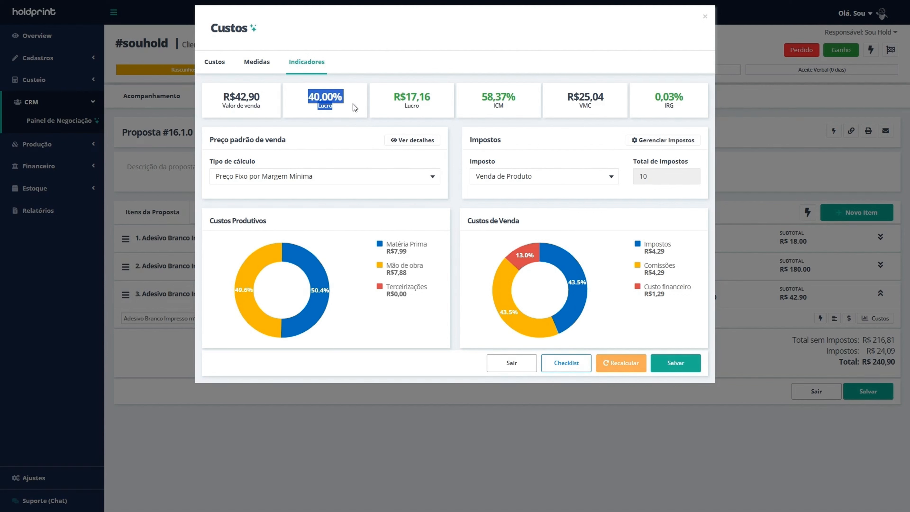
drag(406, 96, 434, 102)
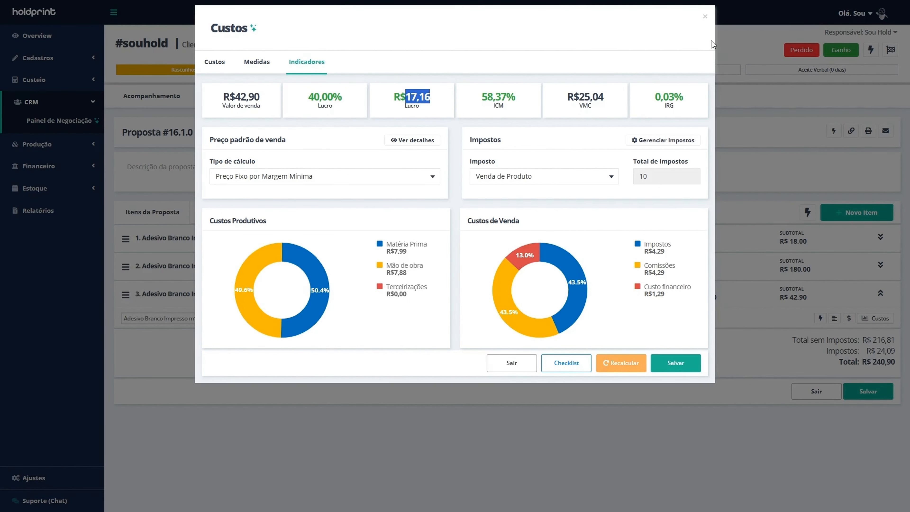
click(705, 17)
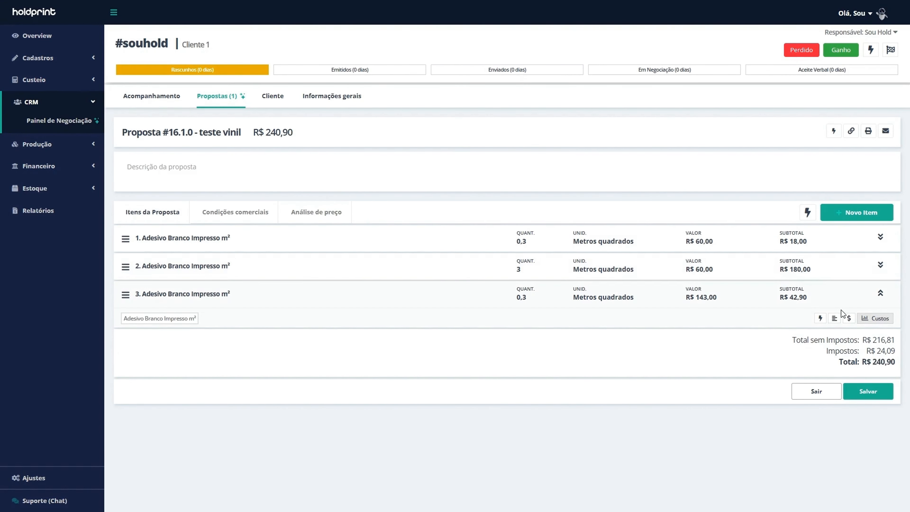
click(881, 294)
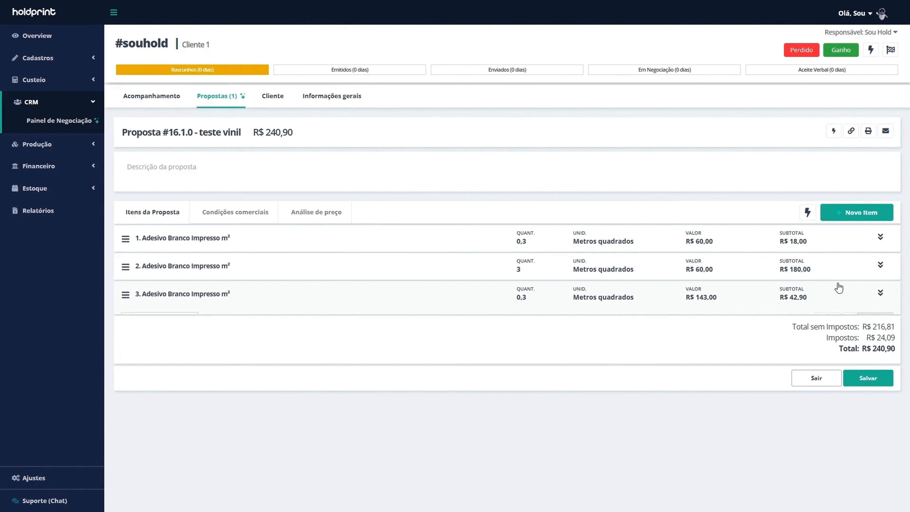
Step: Start another proposal item for the product Adesivo Branco Impresso m²
click(855, 216)
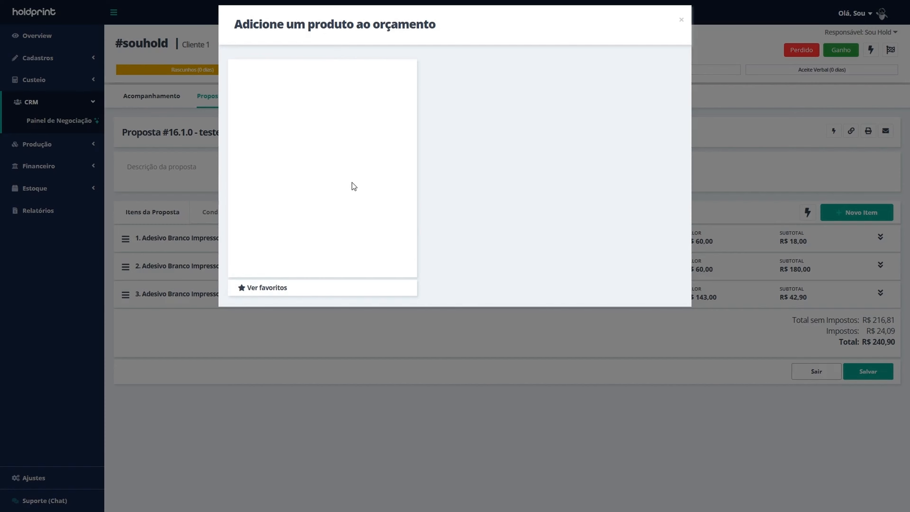
click(621, 71)
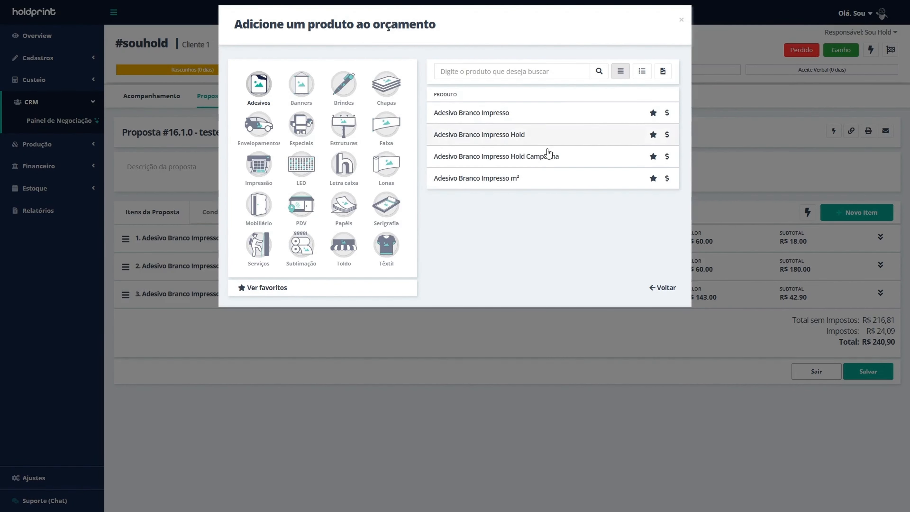
click(624, 183)
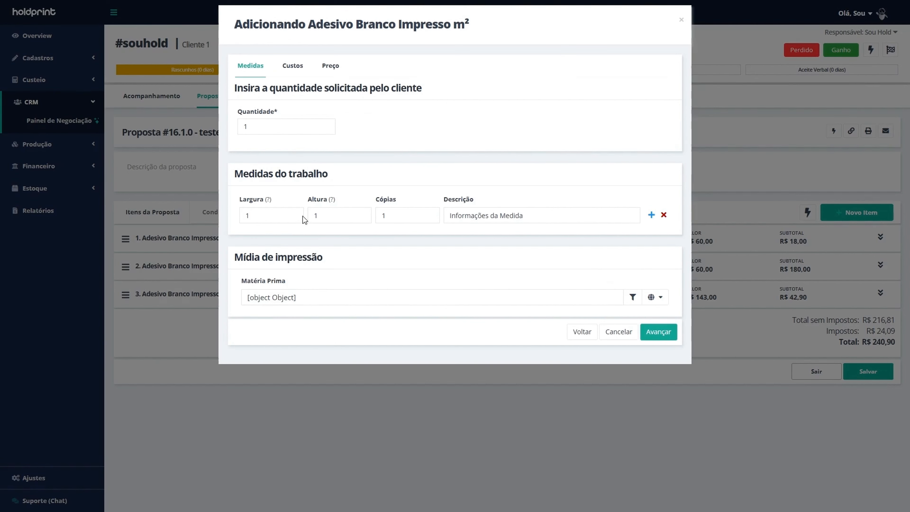
Step: Set the fourth item's measurements to 0,60 m wide and 0,50 m high
click(302, 216)
text(0,60)
key(Tab)
text(0,50)
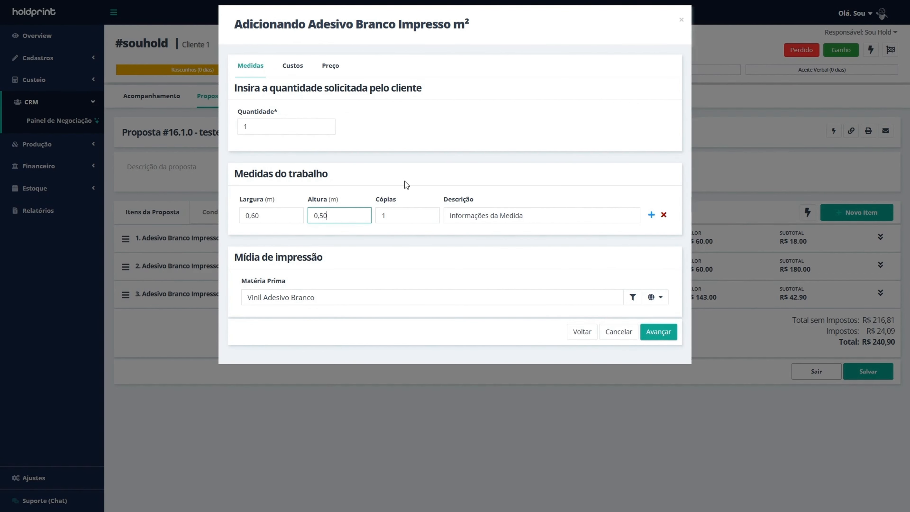
click(406, 184)
Step: Enable the 1.27 and 1.52 MATTE variants of Vinil Adesivo Branco, disable the GLOSS variants, and add the fourth item to the proposal
click(625, 298)
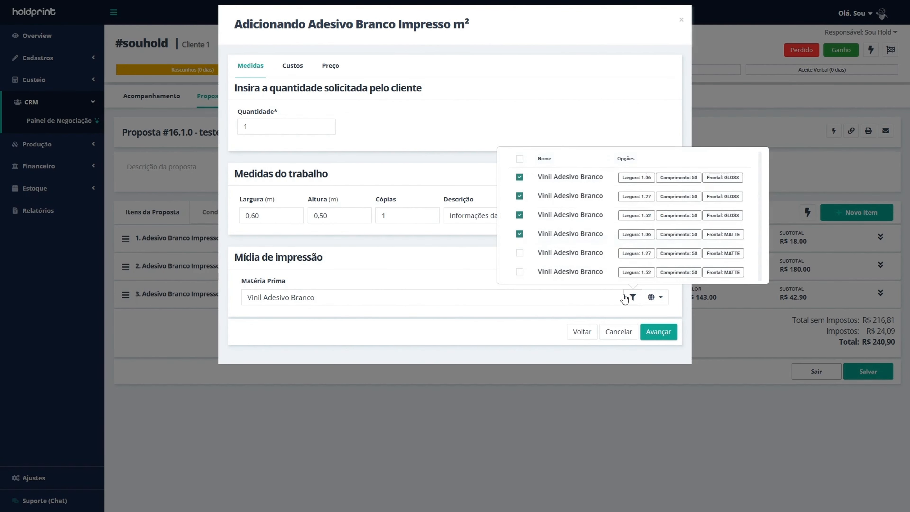
click(520, 271)
click(519, 252)
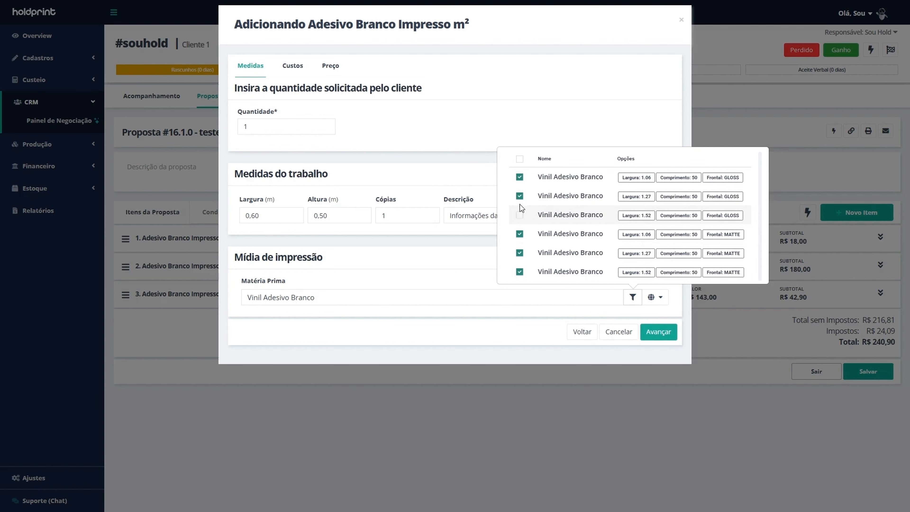
click(659, 332)
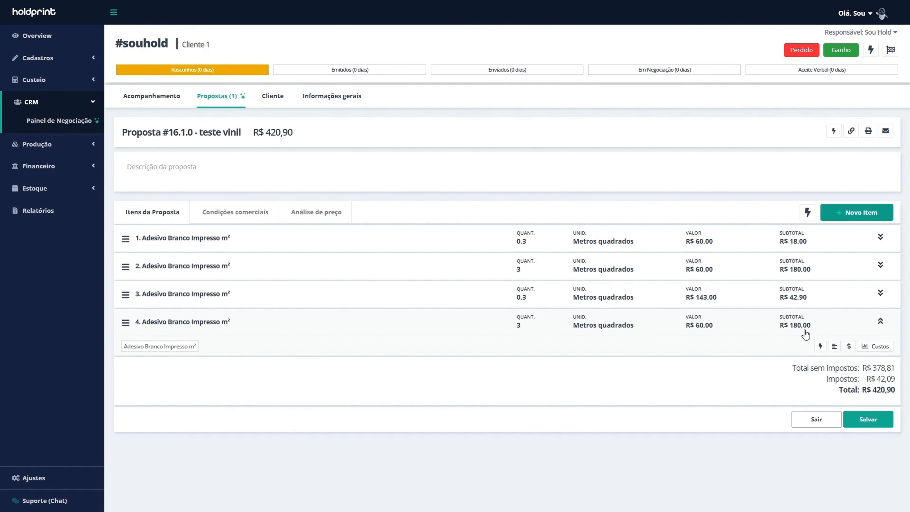
Step: Check the fourth item's costs, profit indicators and minimum-margin price details, close its costs window, and collapse the item
click(876, 347)
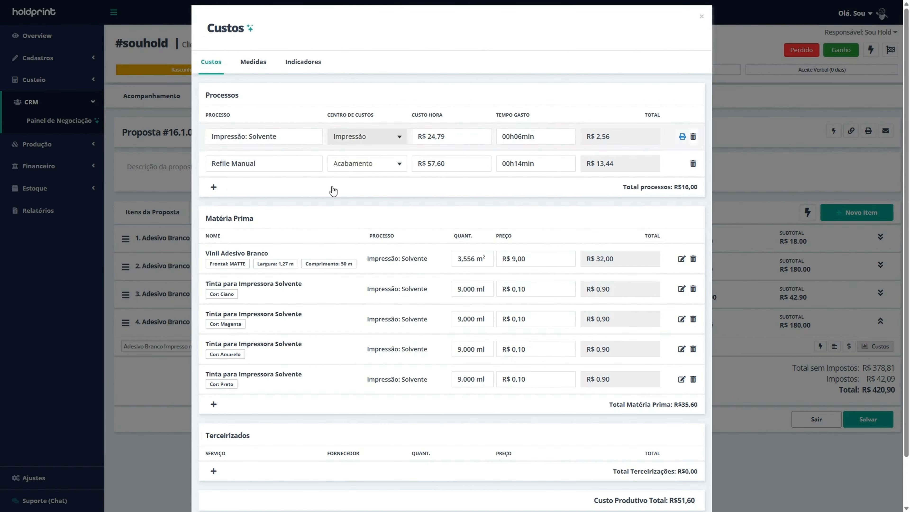
click(303, 65)
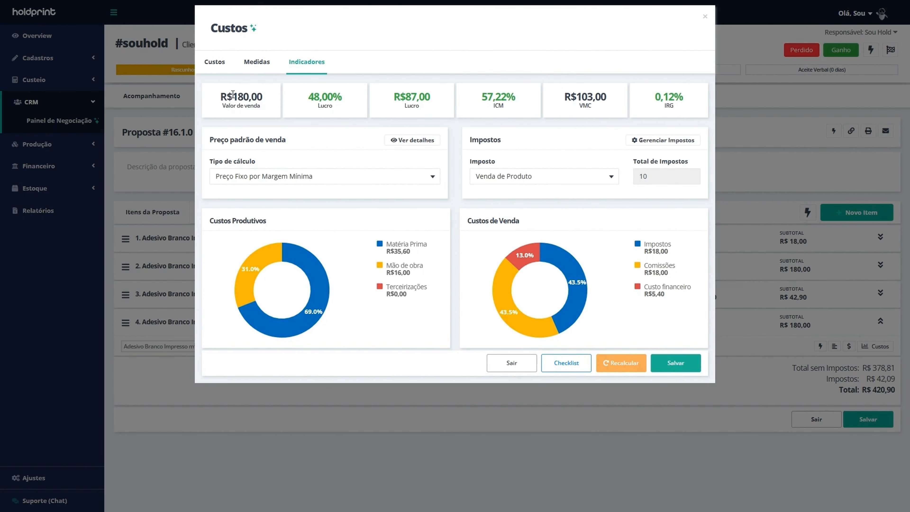
drag(233, 93, 348, 102)
click(412, 142)
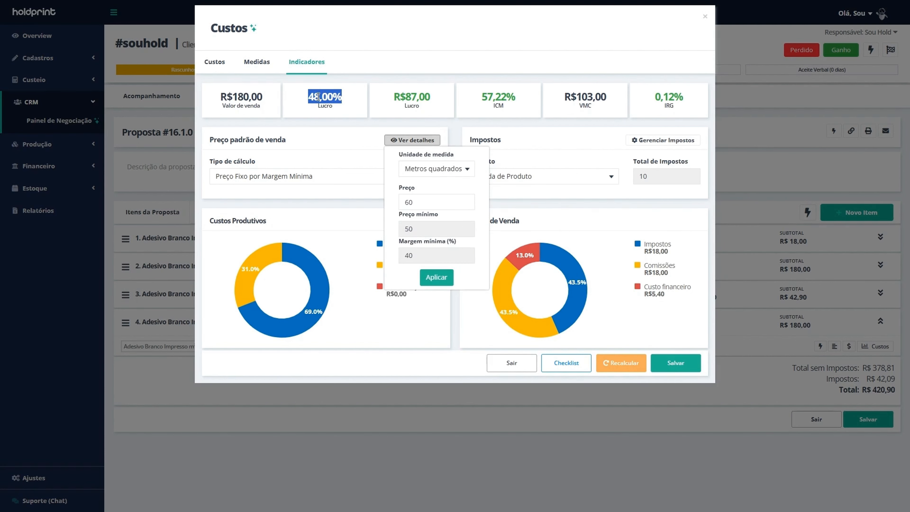
double_click(408, 203)
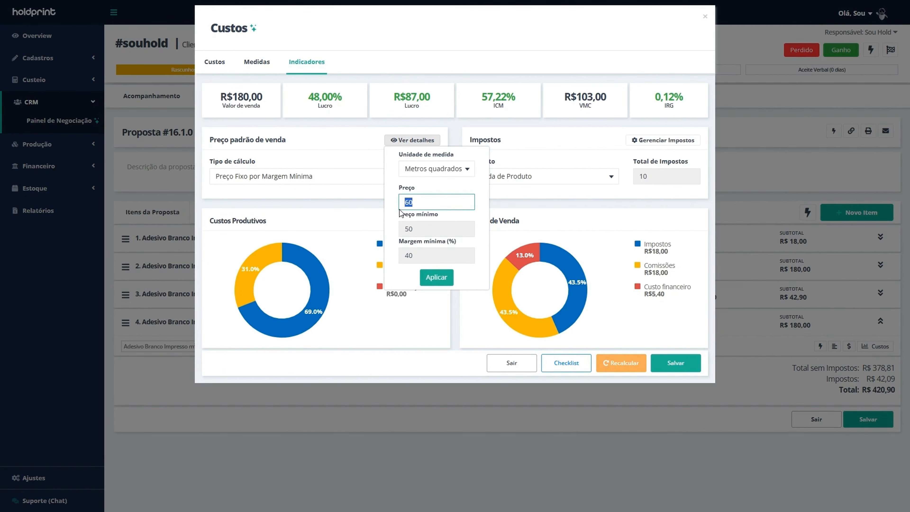
click(352, 143)
click(438, 280)
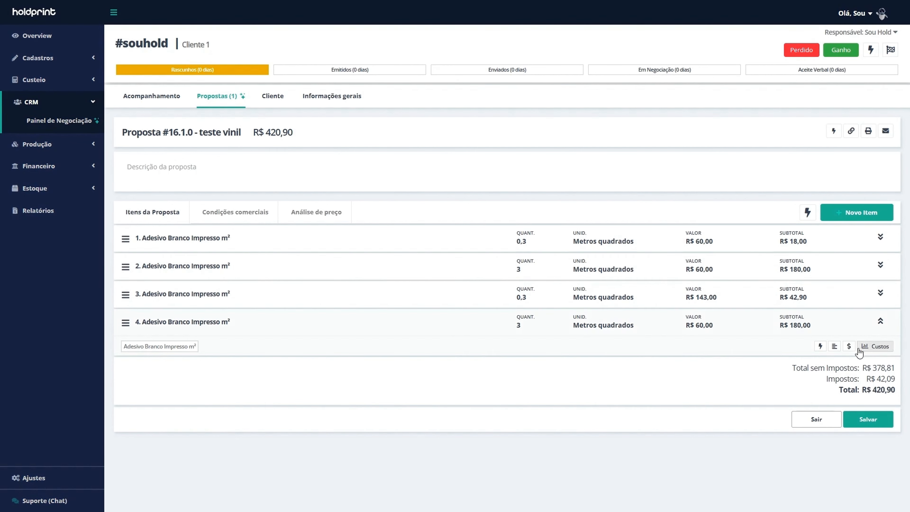
click(881, 322)
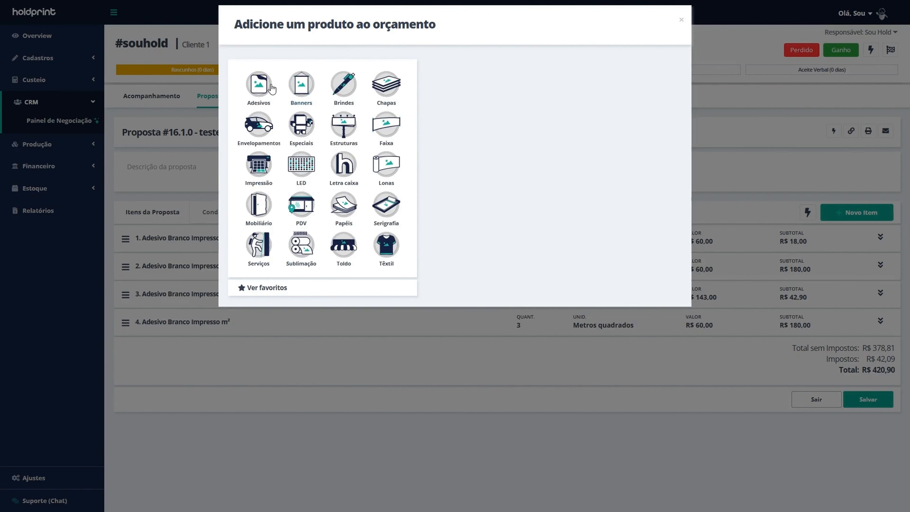
Step: Start a fifth proposal item for the sticker product Adesivo Branco Impresso, with neither application nor packaging
click(272, 89)
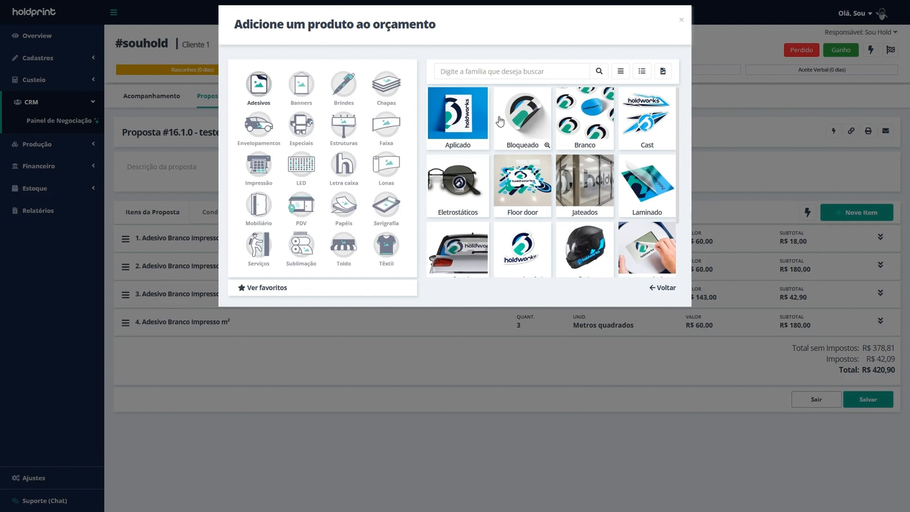
click(570, 122)
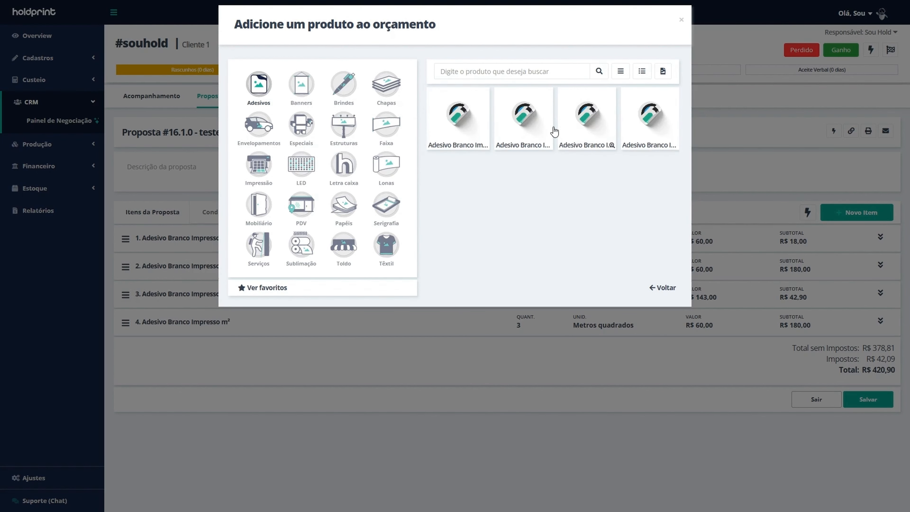
click(623, 74)
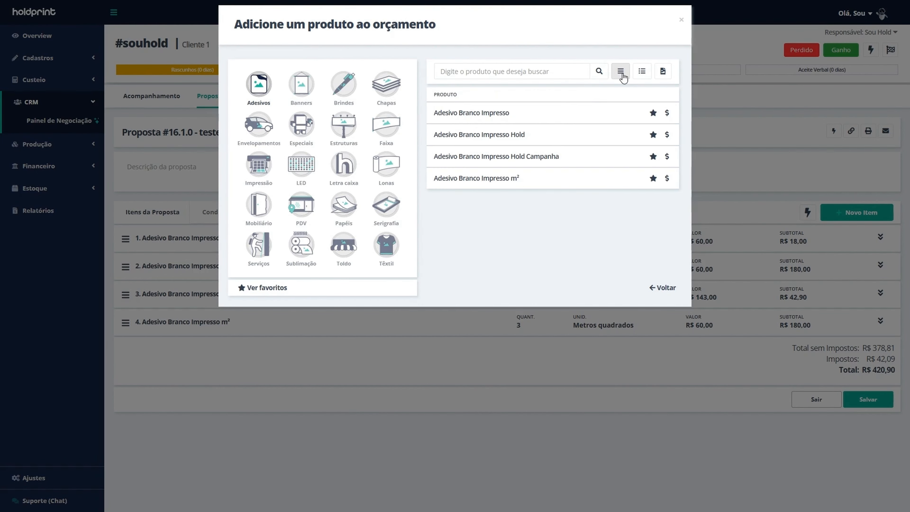
click(545, 132)
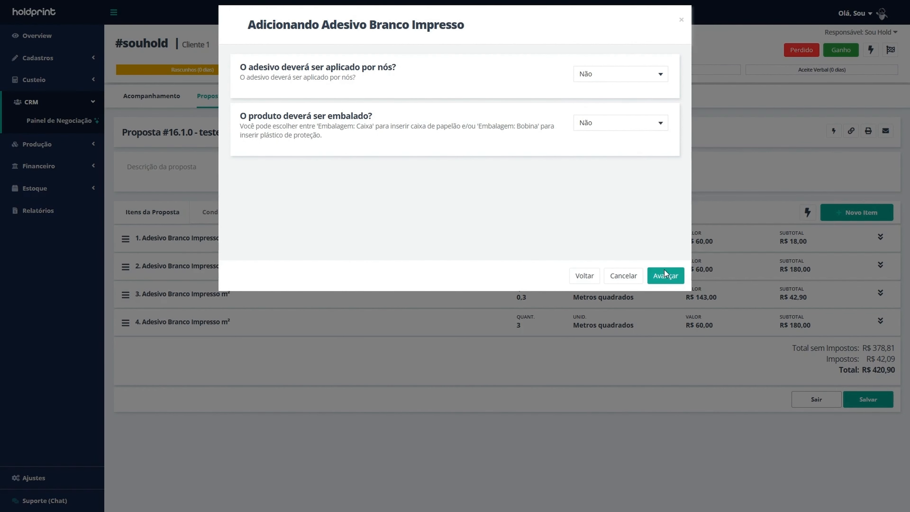
click(677, 274)
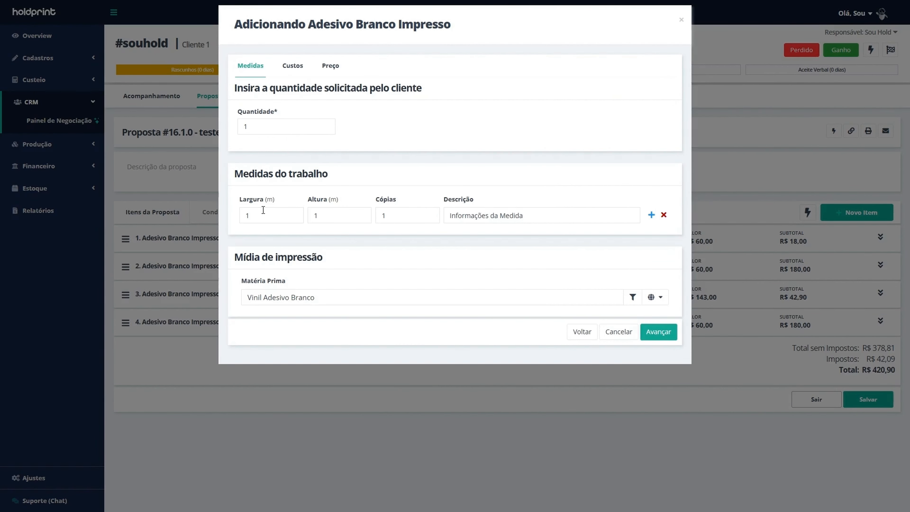
Step: Set the fifth item to 0,60 m wide and 0,50 m high with MATTE vinyl variants, and add it to the proposal
key(Tab)
text(0,50)
click(632, 298)
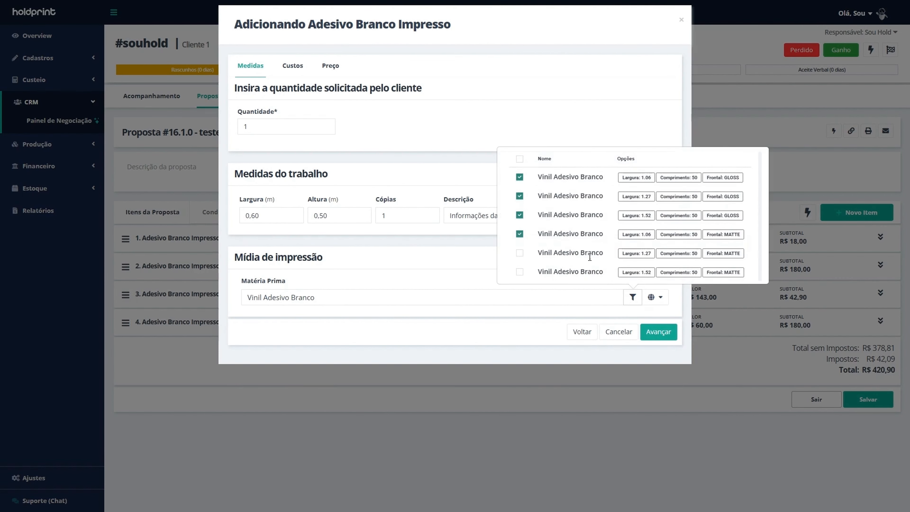
click(521, 272)
click(520, 196)
click(656, 333)
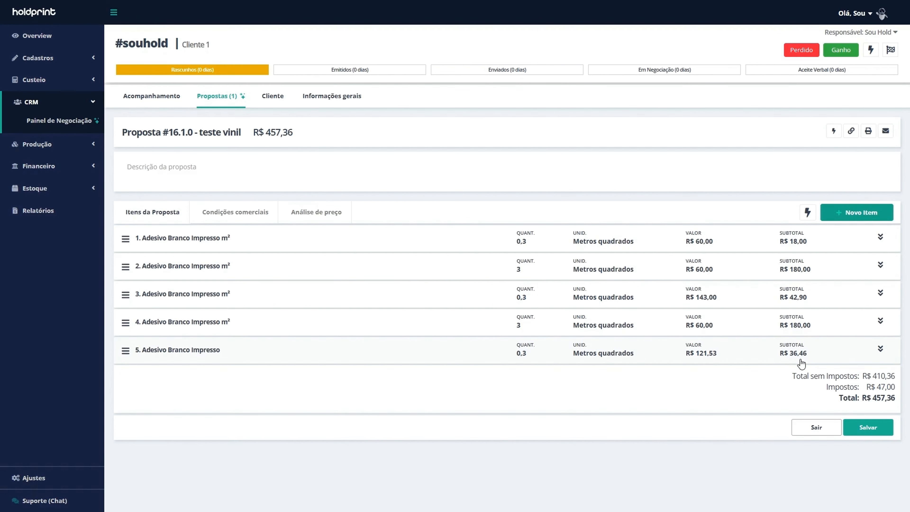
Step: Expand the fifth item and check its sale value, profit indicators and margin details in its costs
click(881, 350)
click(880, 375)
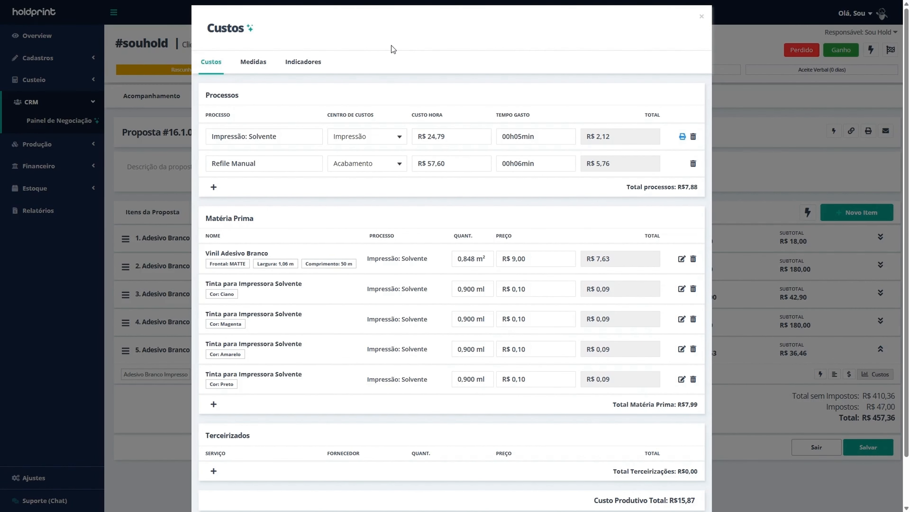
click(304, 62)
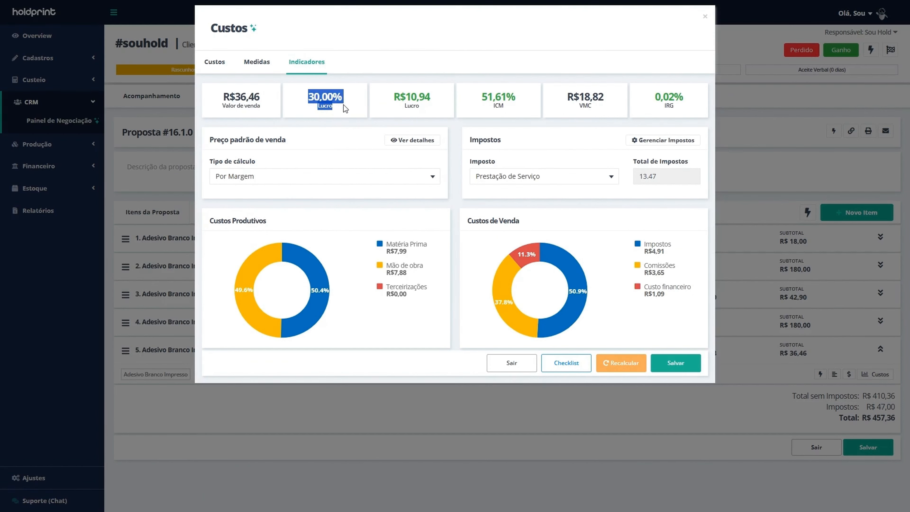
click(429, 140)
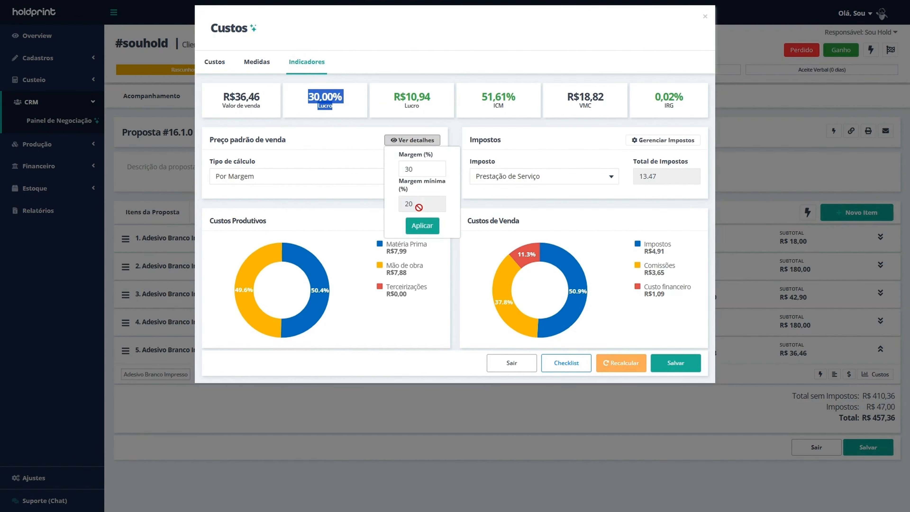
click(419, 231)
triple_click(257, 106)
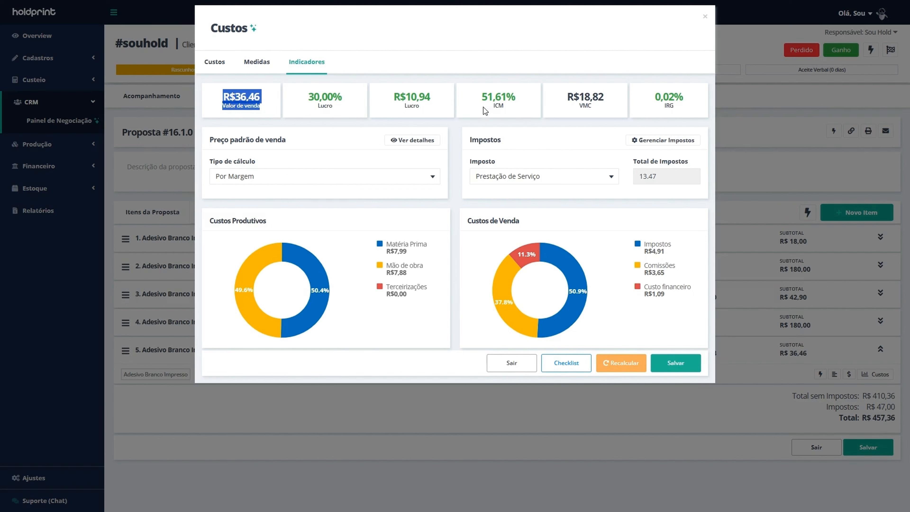
click(437, 101)
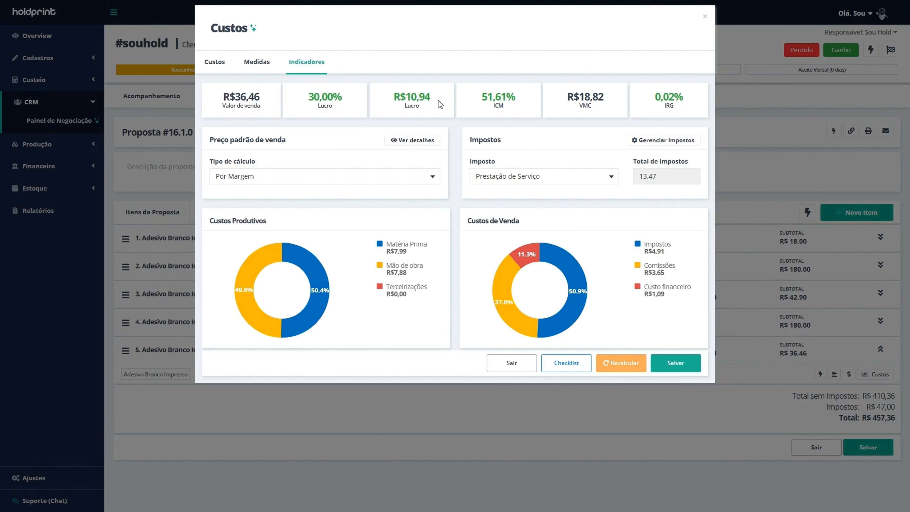
click(410, 94)
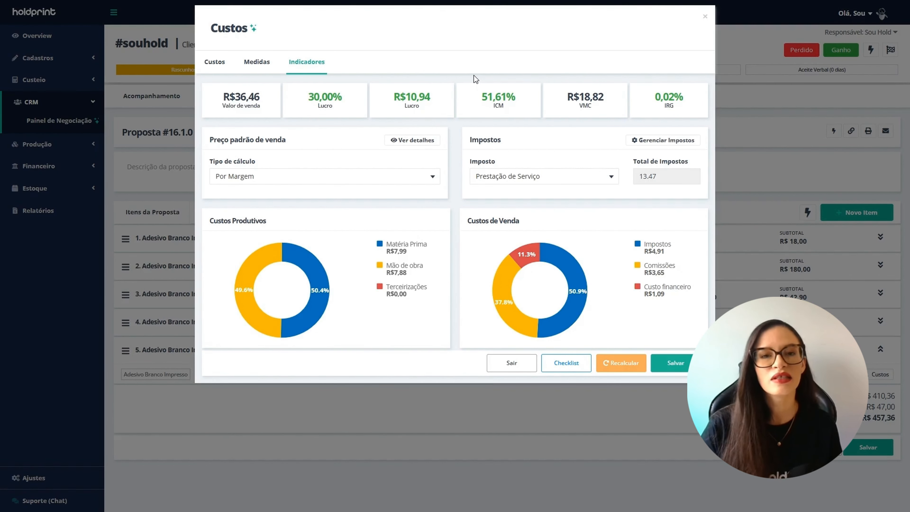
Step: Set the fifth item's margin to 40% and apply it
click(405, 141)
drag(425, 170, 386, 176)
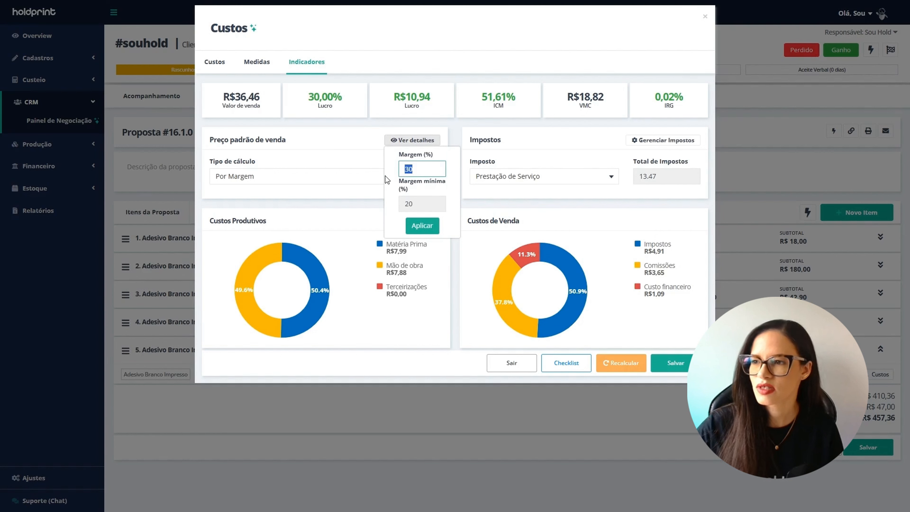
text(40)
click(422, 225)
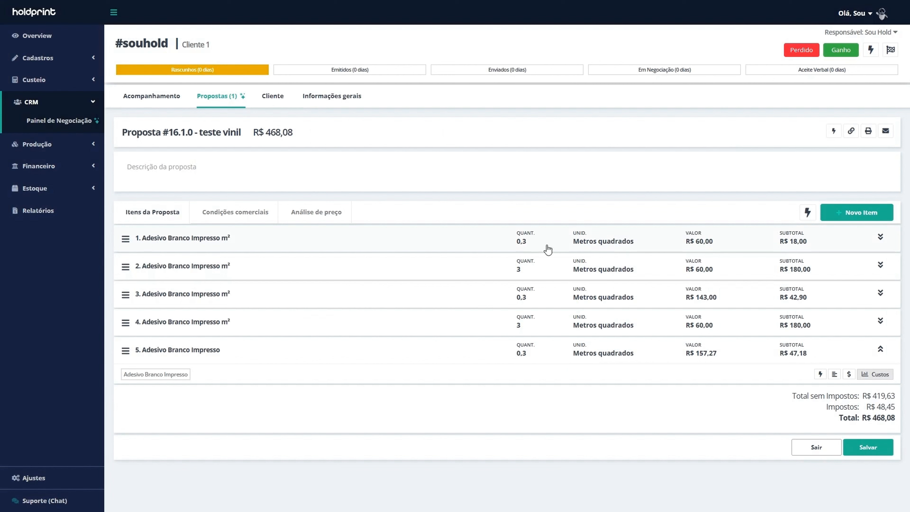
Step: Check the first item's profit indicators in its costs and close the costs window
click(706, 17)
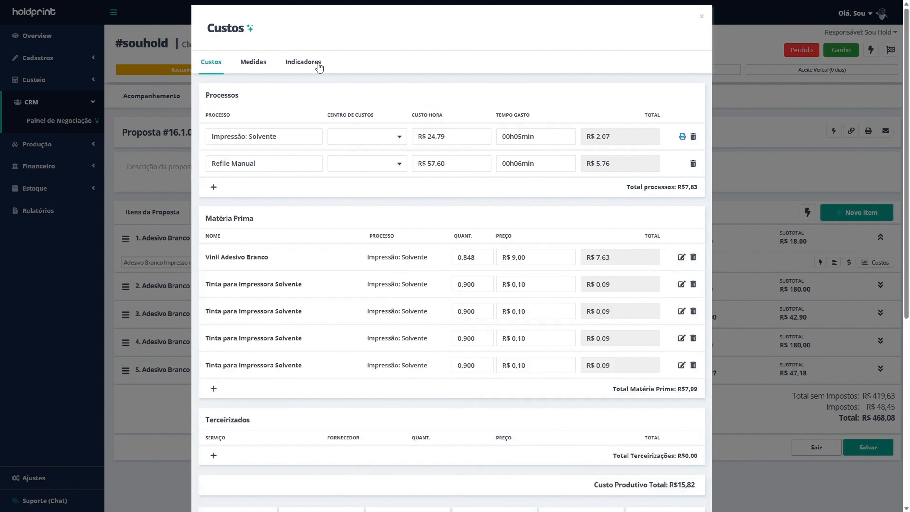
click(319, 64)
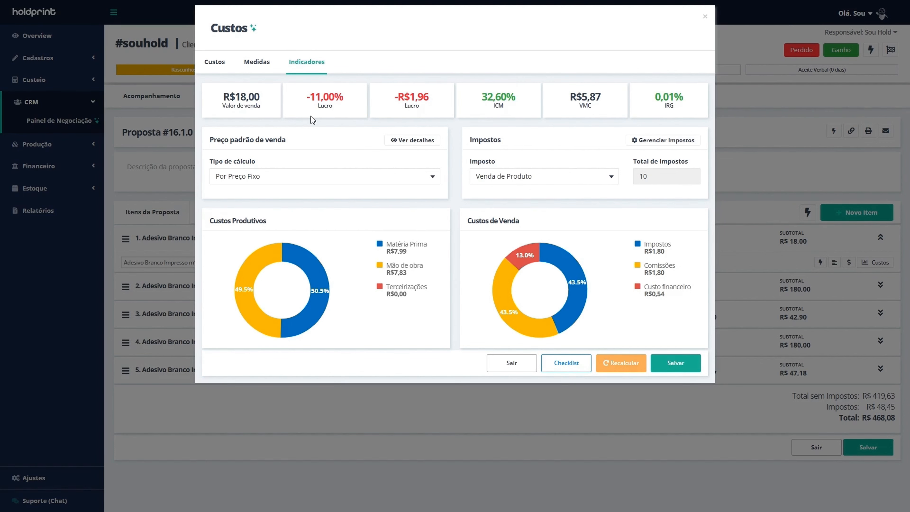
click(716, 40)
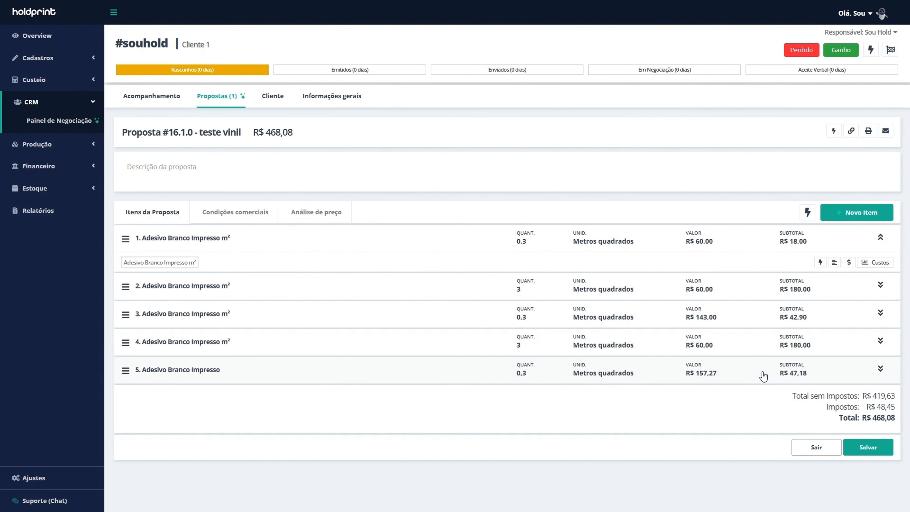
Step: Expand the fourth proposal item, Adesivo Branco Impresso m², and delete it from the proposal
click(880, 340)
click(820, 346)
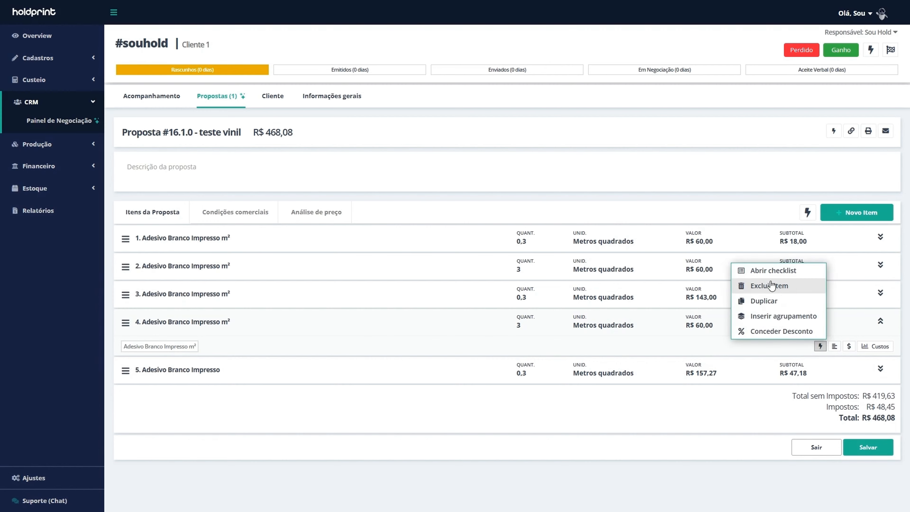
click(771, 286)
click(484, 305)
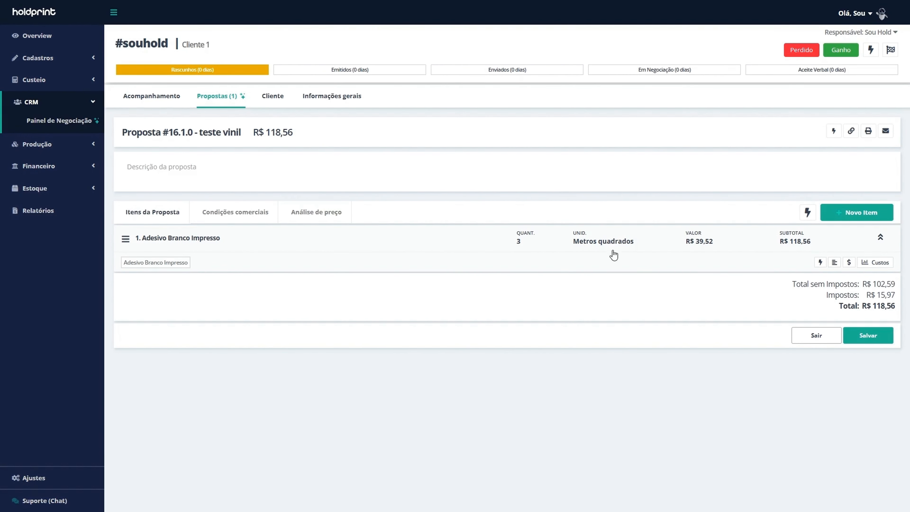
Step: Open the costs of the only remaining item, Adesivo Branco Impresso, and check its sale value and profit indicators
click(879, 265)
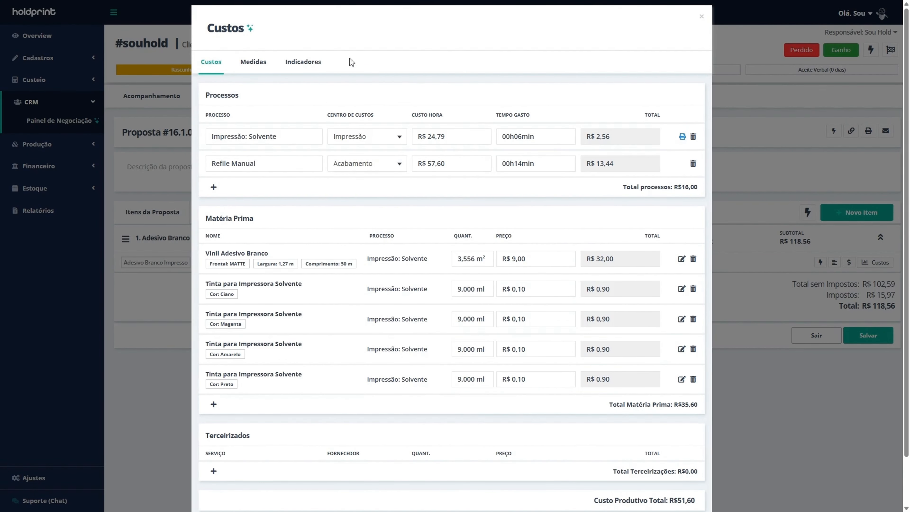
click(309, 62)
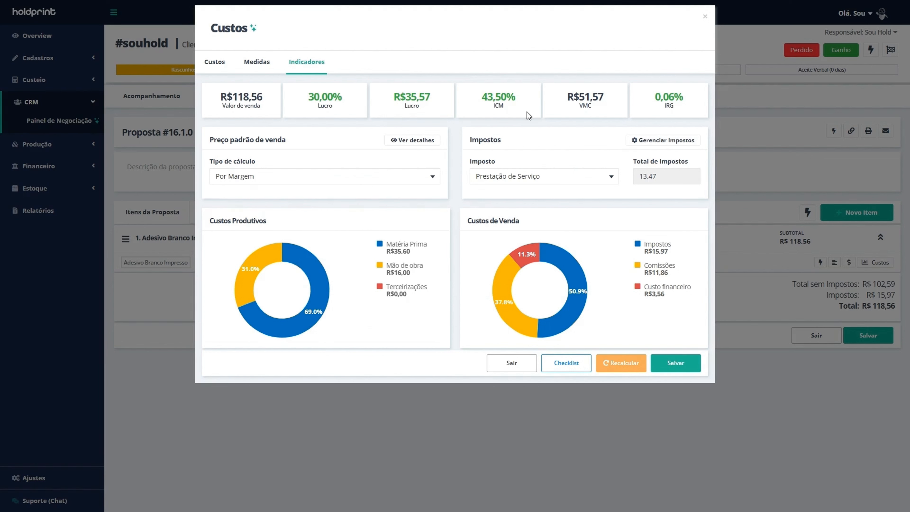
drag(219, 96, 266, 97)
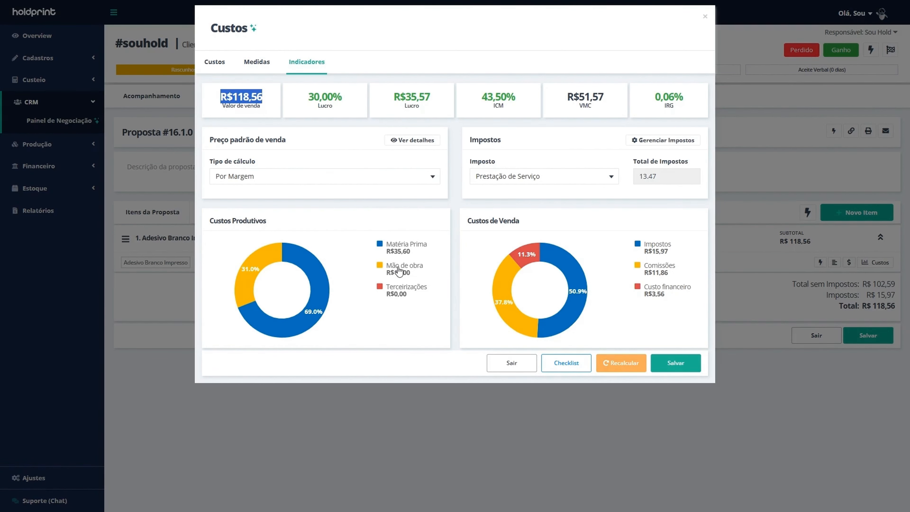
Step: Review the item's process and raw-material costs and the cost centres available for the process Impressão: Solvente
click(224, 66)
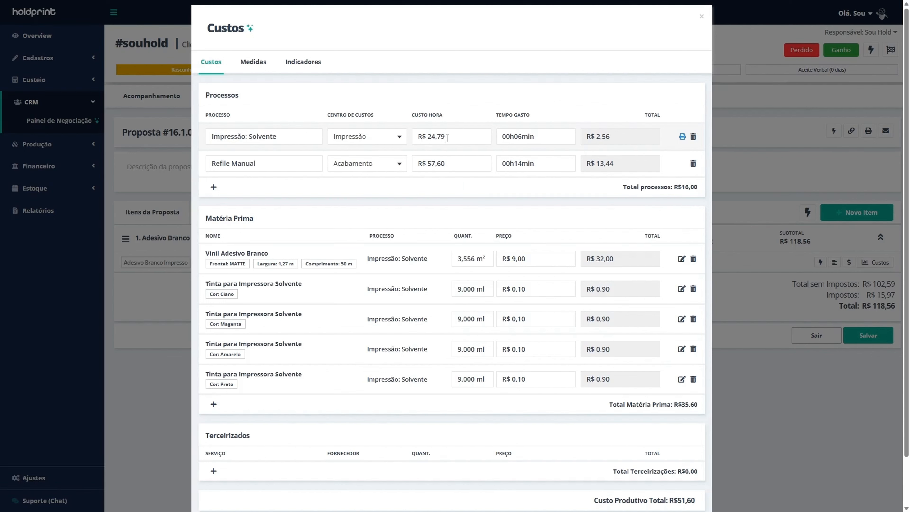
click(399, 138)
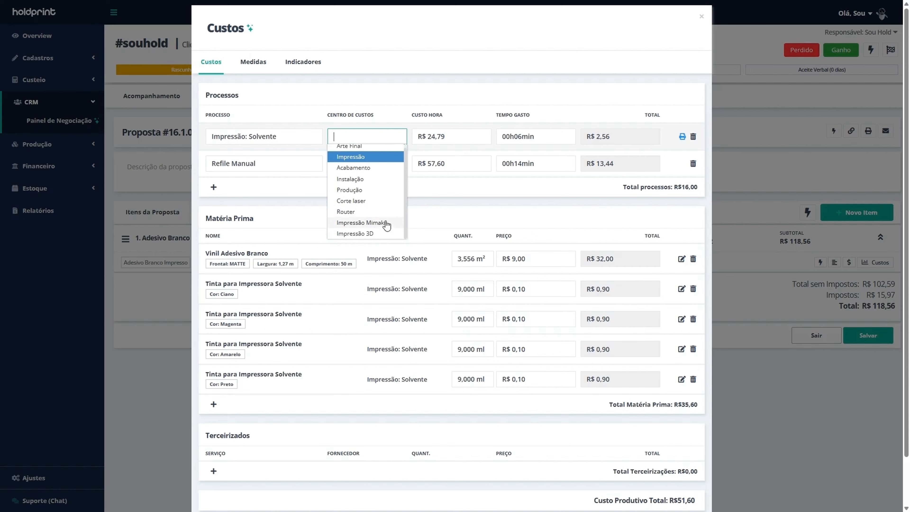
click(517, 79)
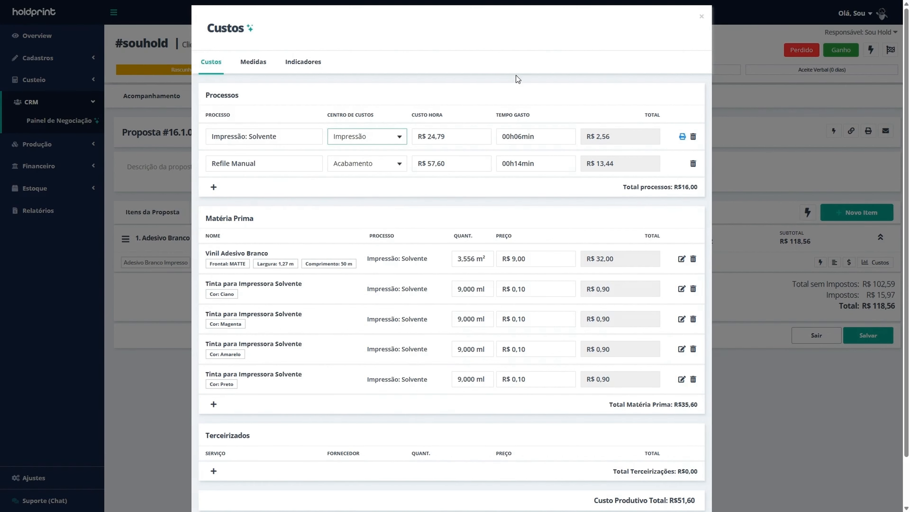
Step: Close the costs window, view the cost centres' hourly values, and open the equipment record Impressora Solvente to check its cost centre
click(701, 16)
click(59, 80)
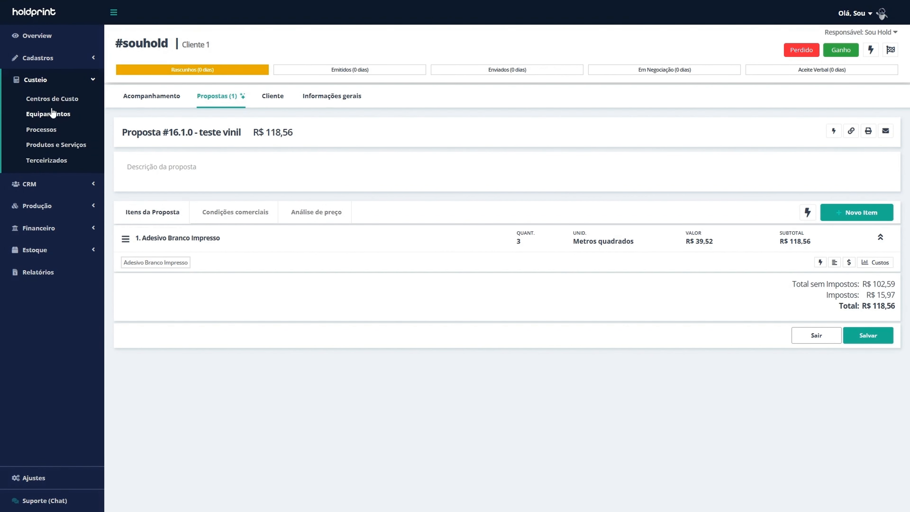
click(106, 107)
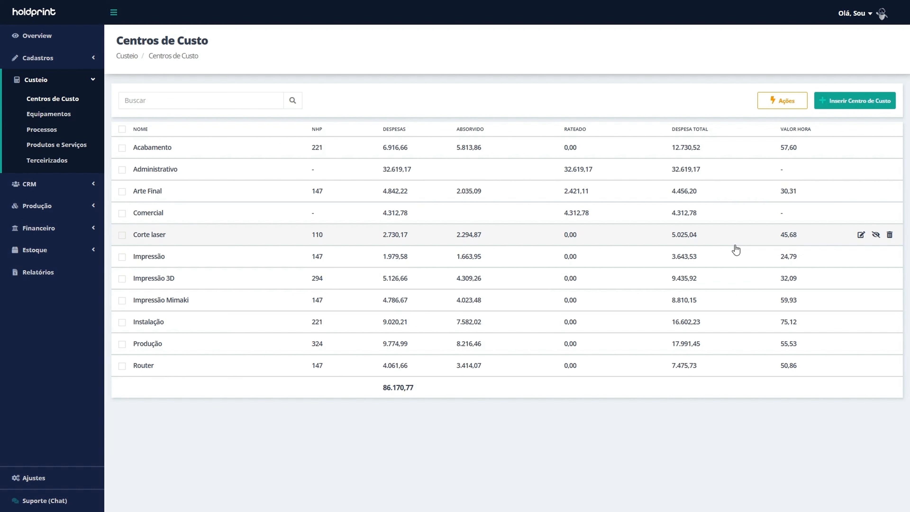
click(48, 113)
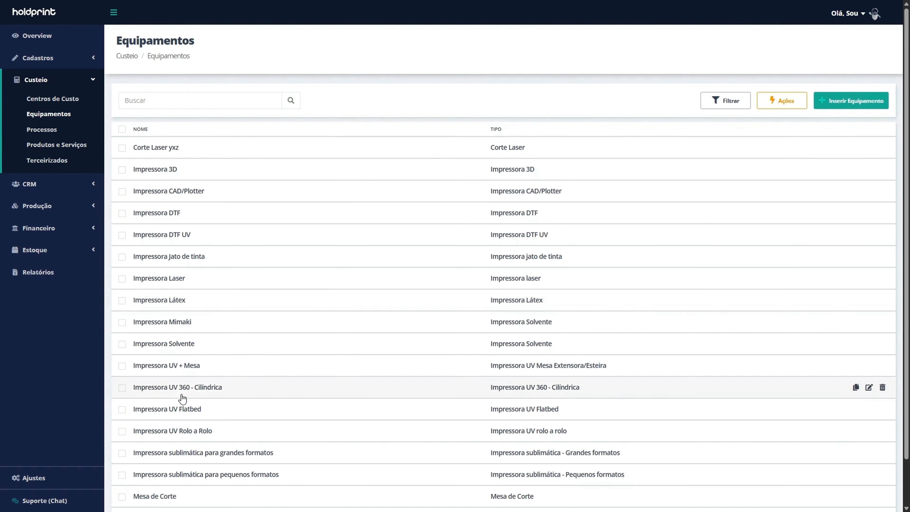
click(178, 346)
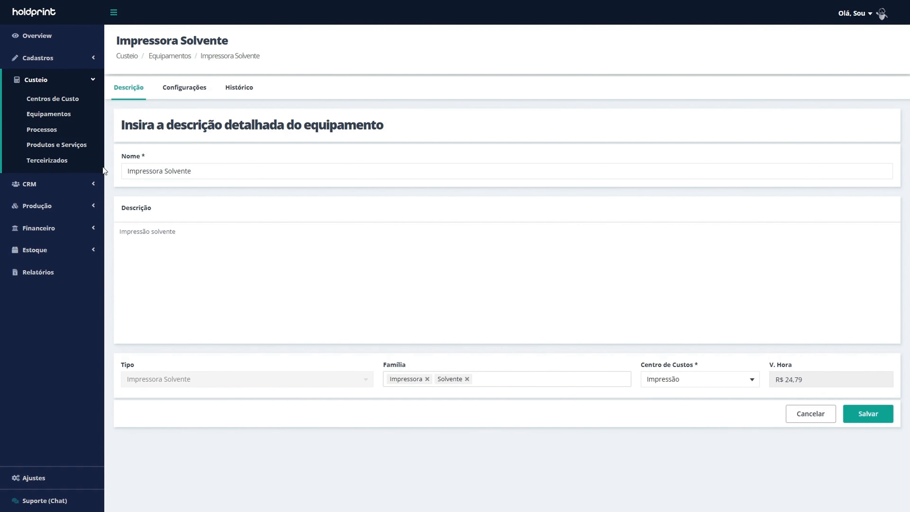
Step: Search the processes for "refile", open Refile Manual, and review its description and productivity parameters
click(48, 129)
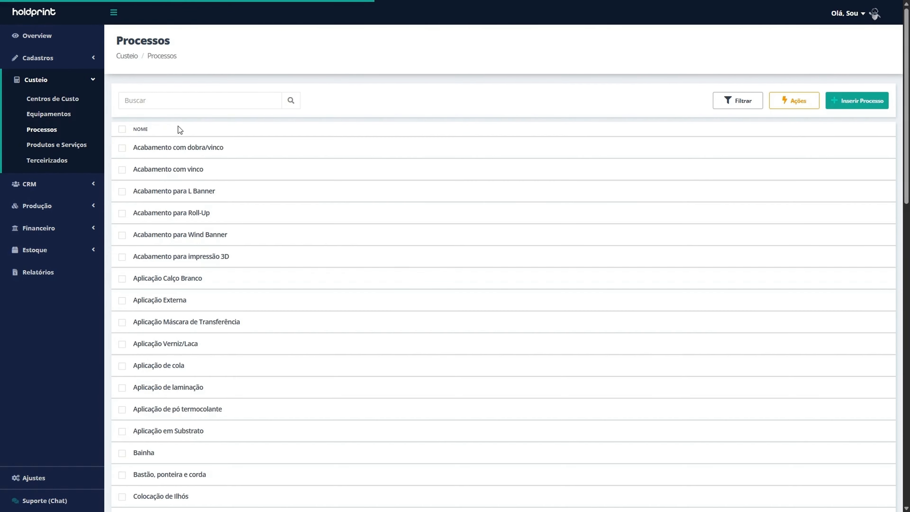
click(193, 100)
text(refile)
key(Return)
click(152, 147)
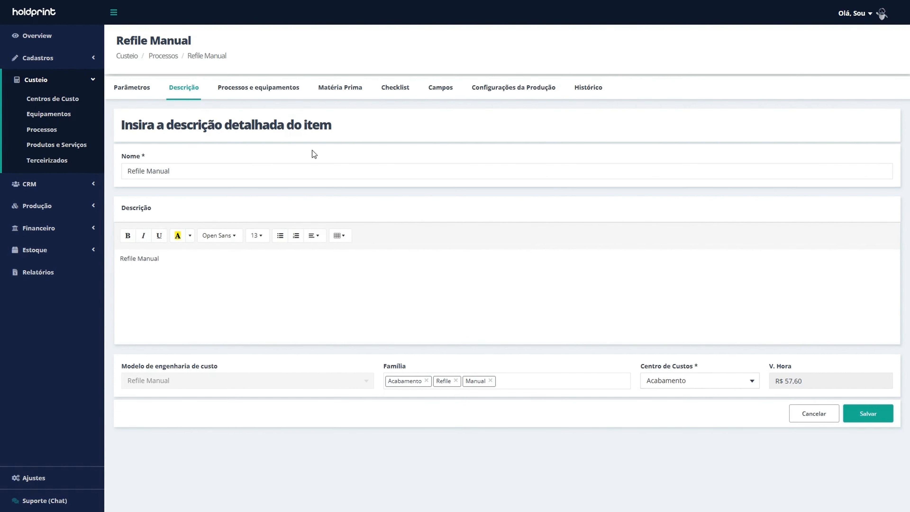
click(149, 89)
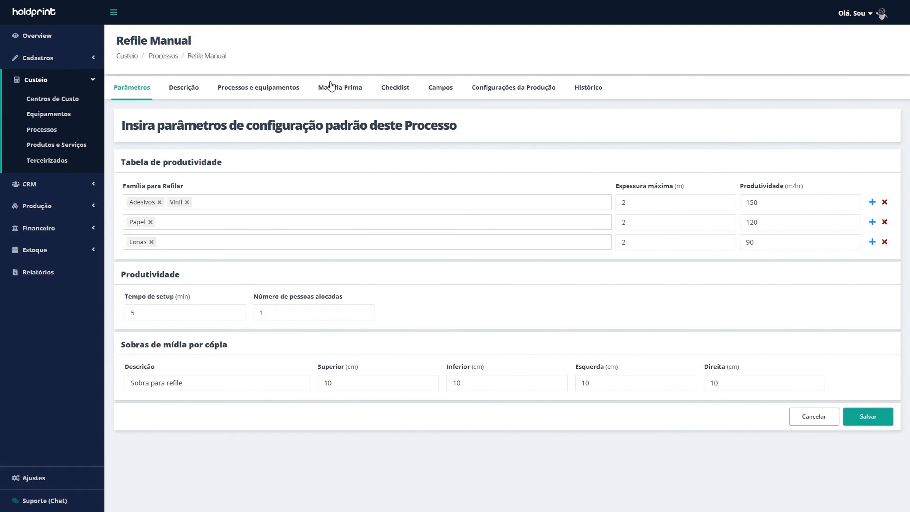
Step: Return to the costs of the proposal item Adesivo Branco Impresso and review its profit indicators and process costs
click(80, 121)
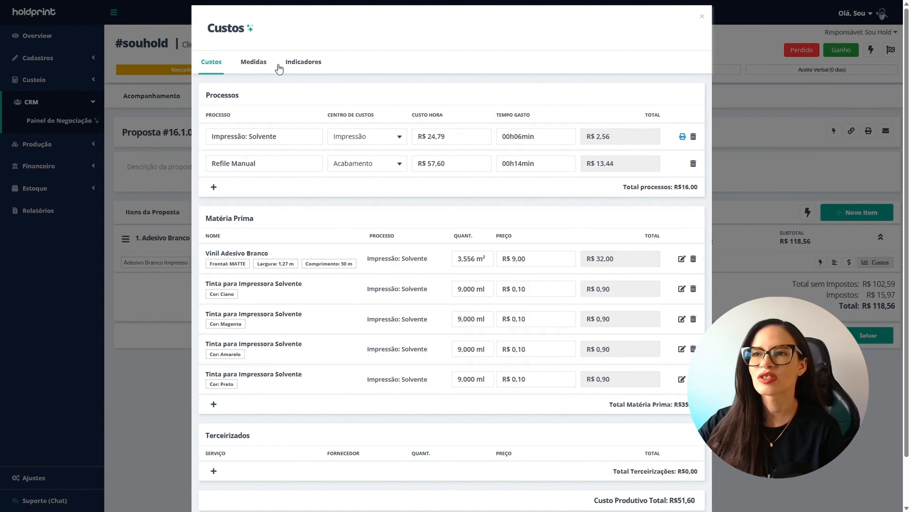
click(303, 64)
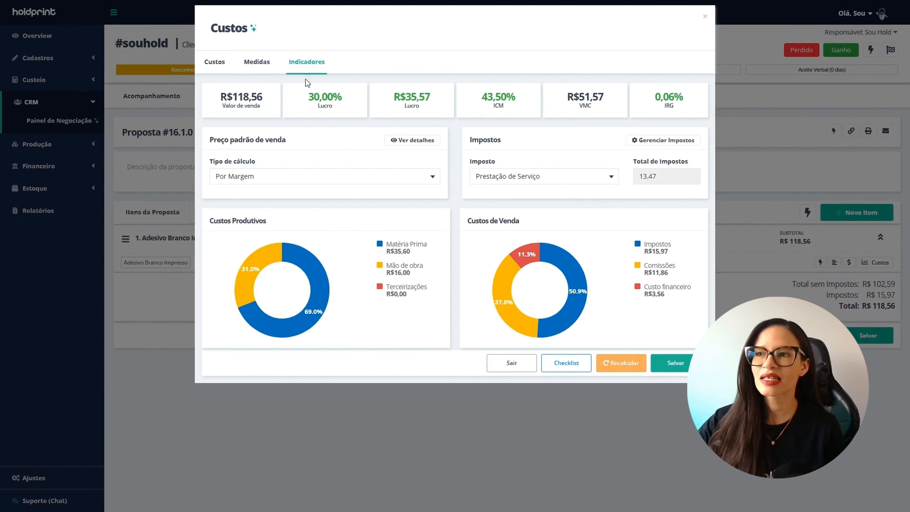
click(216, 63)
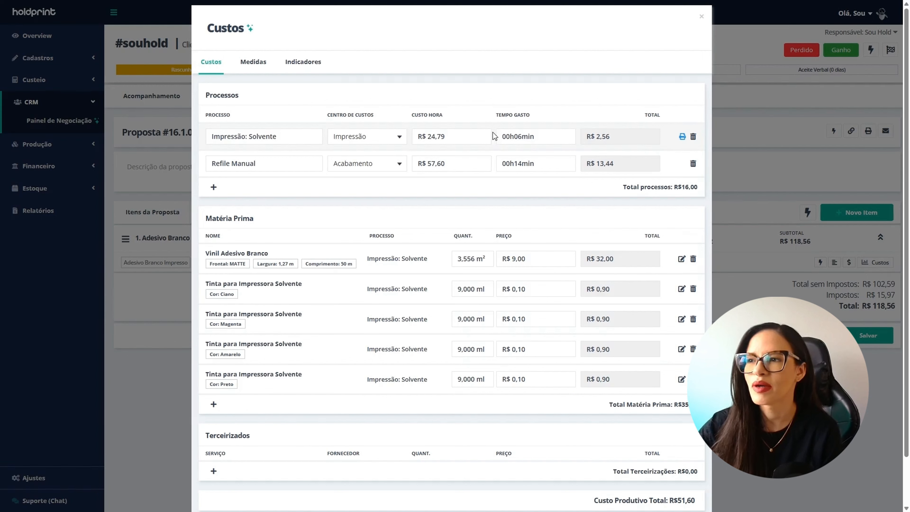
Step: Set the time spent on Impressão: Solvente and Refile Manual to 00h00min and recalculate the item's costs
click(515, 135)
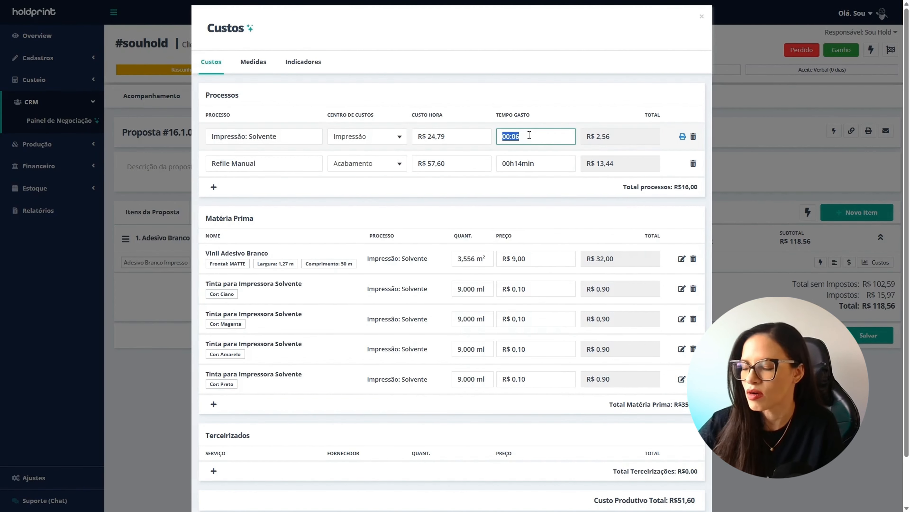
text(00)
click(531, 163)
text(00min)
scroll(531, 162, down, 2)
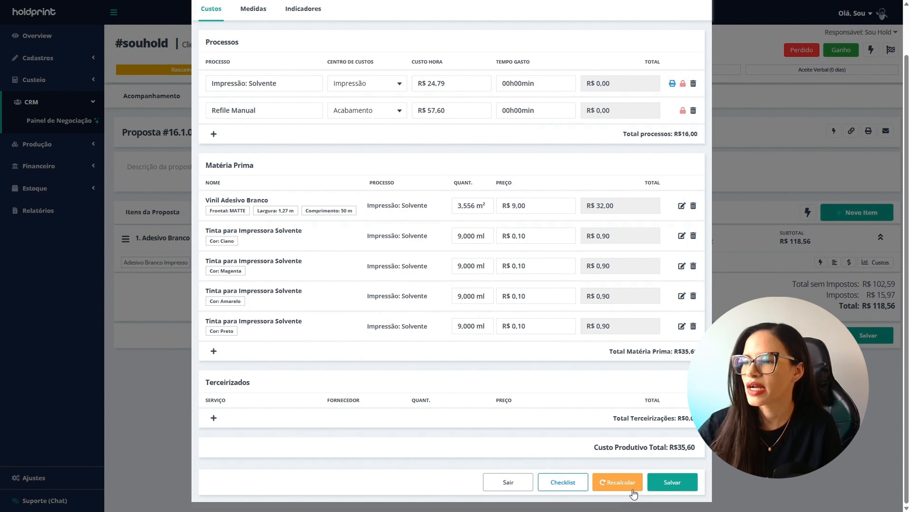
click(629, 484)
Step: Check the item's sale value and profit indicators without labour cost, and return to its cost breakdown
click(315, 70)
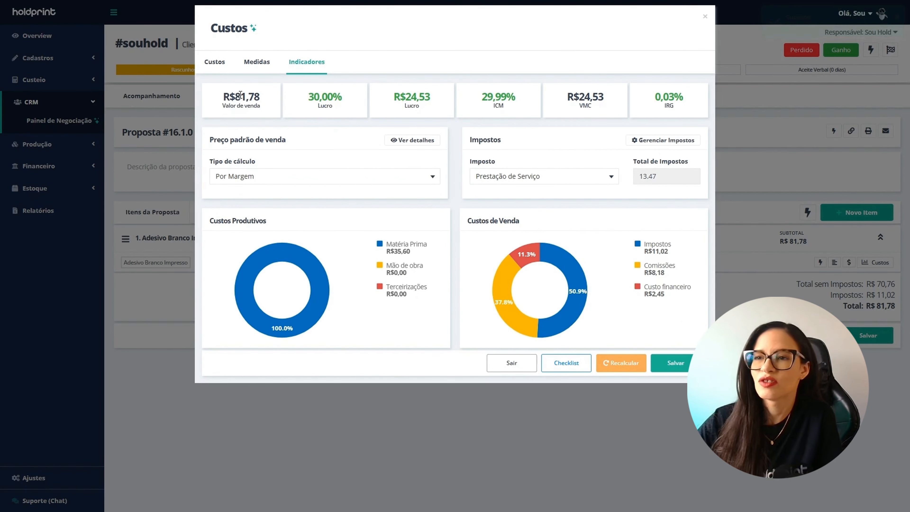
drag(240, 94, 260, 95)
click(467, 58)
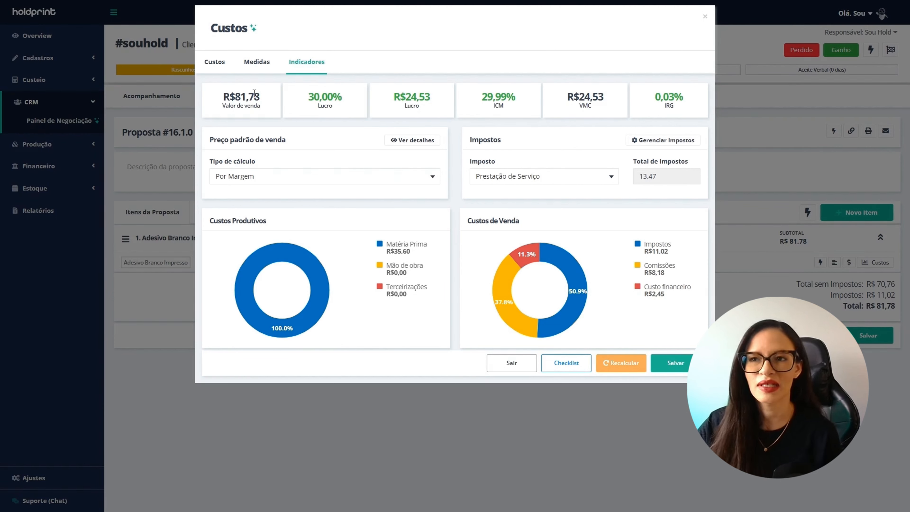
click(208, 62)
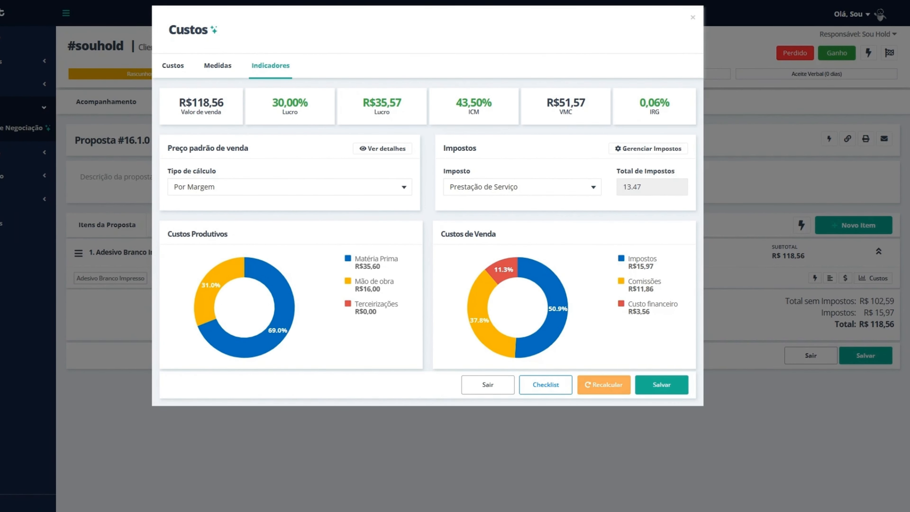
Step: Switch to the Calculator, place it beside the indicators, and add the raw-material cost 35,6 and the labour cost 16
key(alt+Tab)
drag(153, 124, 787, 111)
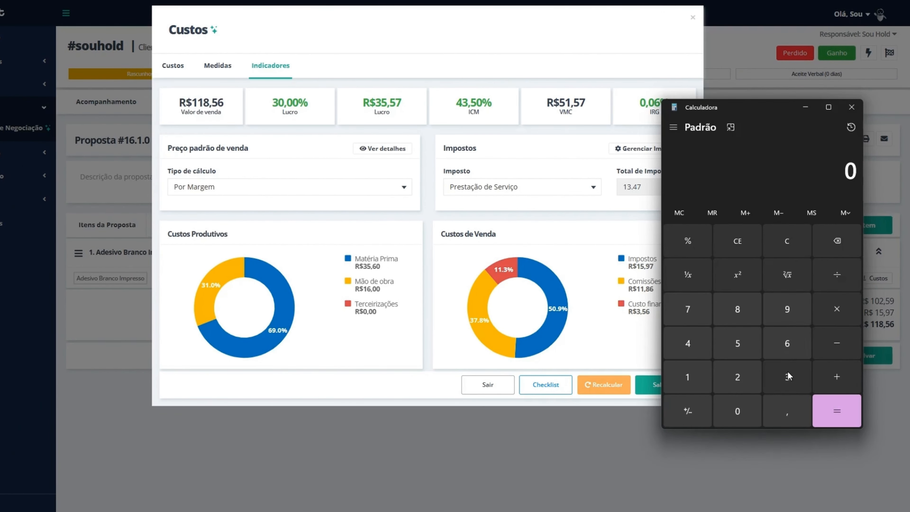
click(788, 371)
click(737, 343)
click(785, 400)
click(787, 339)
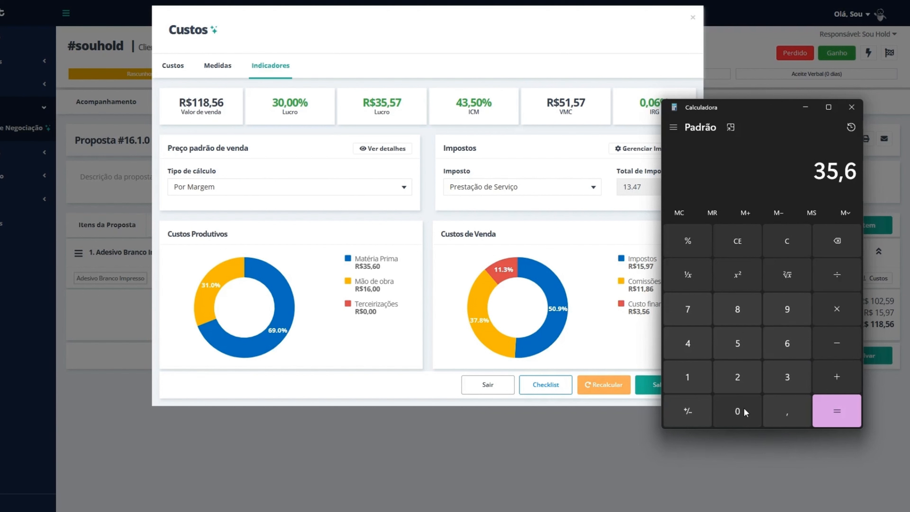
key(plus)
click(682, 375)
click(804, 339)
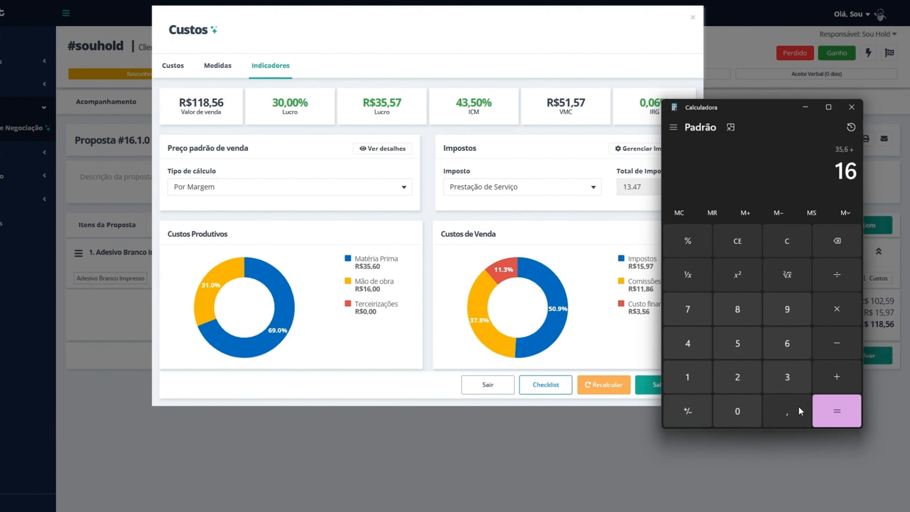
Step: Add the tax amount 15,97 to the running sum and move the Calculator so the selling costs stay readable
click(841, 376)
click(688, 377)
click(737, 343)
click(787, 410)
click(787, 309)
click(688, 310)
drag(753, 106, 418, 90)
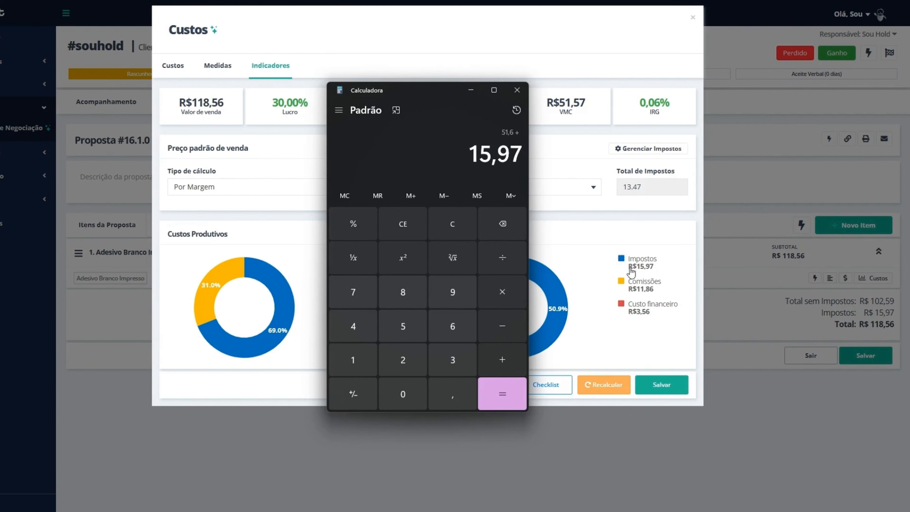
Step: Add the commission amount 11,86 to the running sum in the Calculator
click(500, 356)
double_click(354, 355)
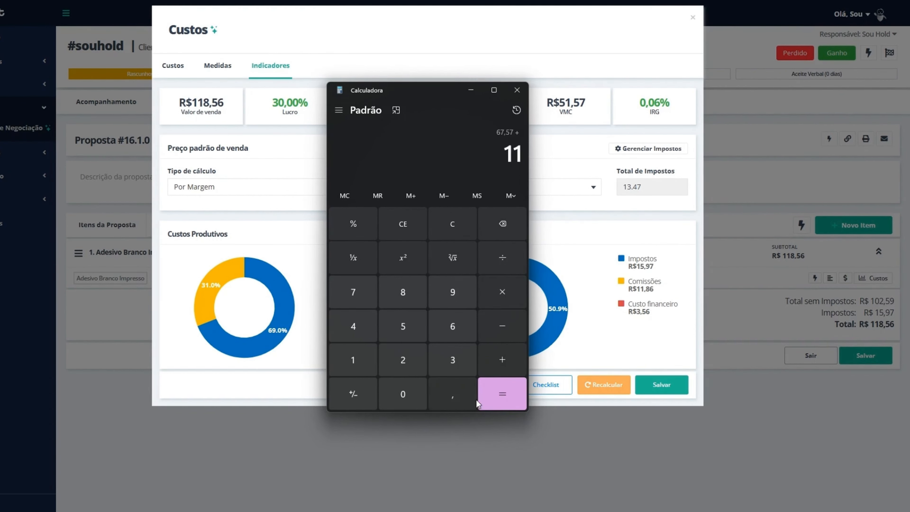
click(453, 393)
click(403, 292)
click(453, 326)
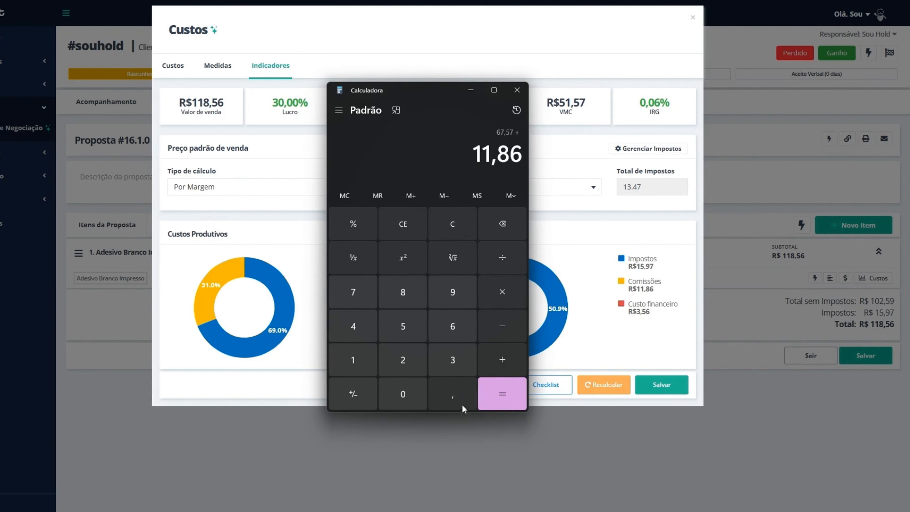
Step: Add the financial cost 3,56 to the running sum and calculate the item's total cost
click(499, 356)
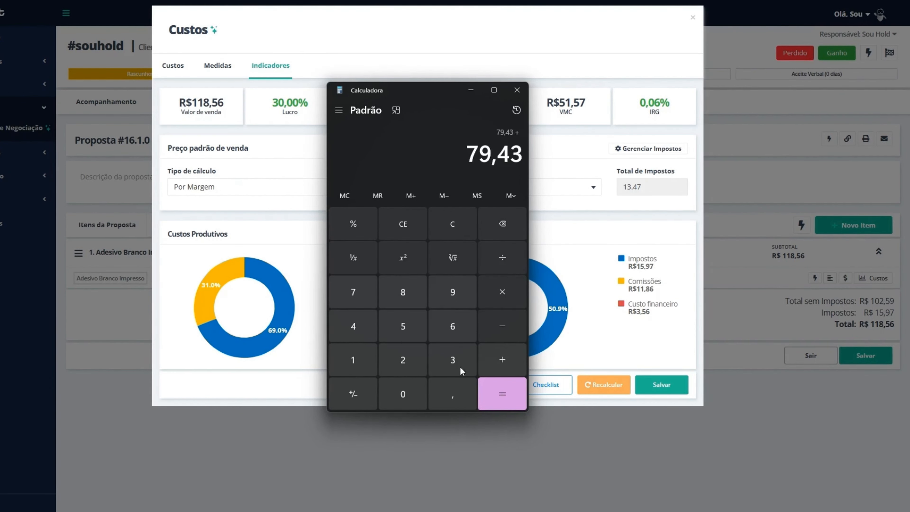
click(447, 358)
click(453, 393)
click(403, 326)
click(451, 326)
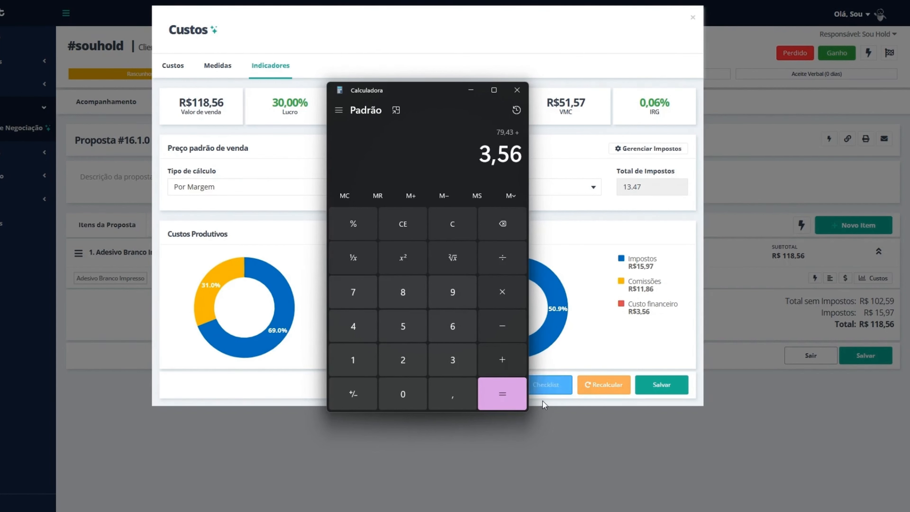
click(500, 393)
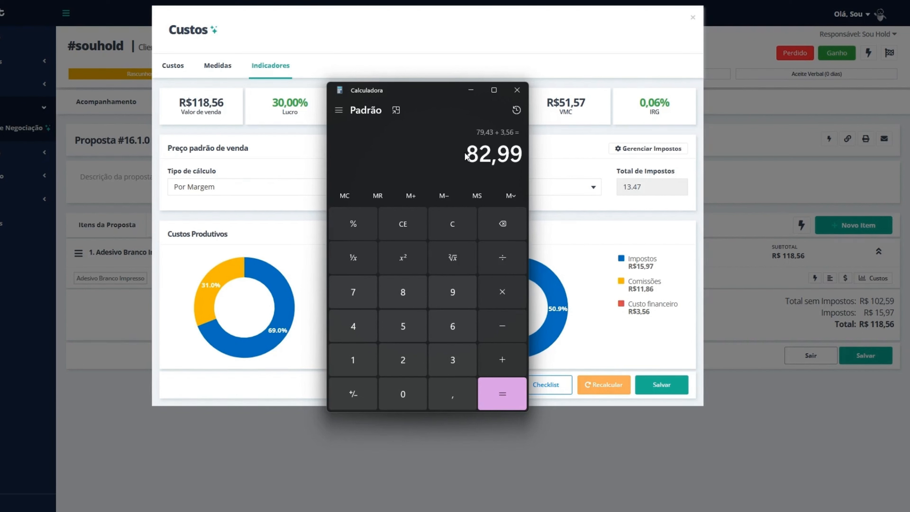
Step: Multiply the total cost by 1,3 to calculate a price with a 30% markup
click(500, 299)
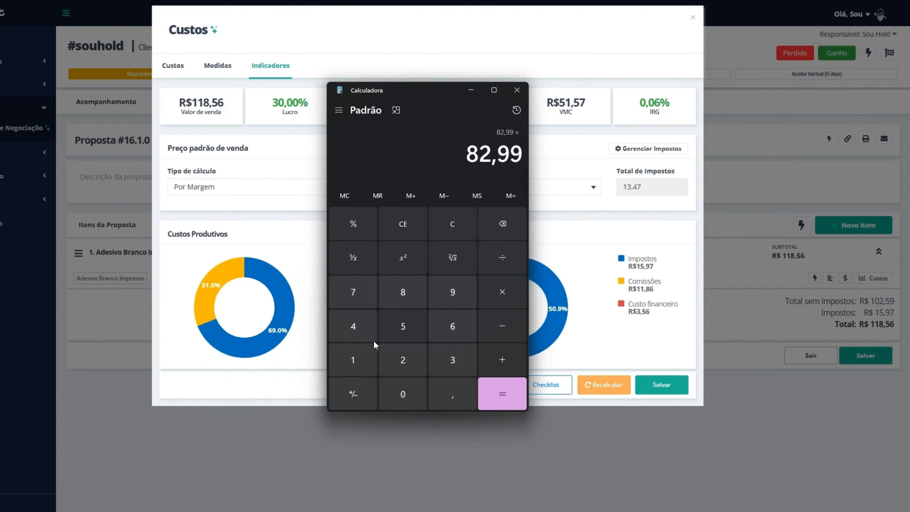
click(373, 345)
click(434, 386)
click(447, 357)
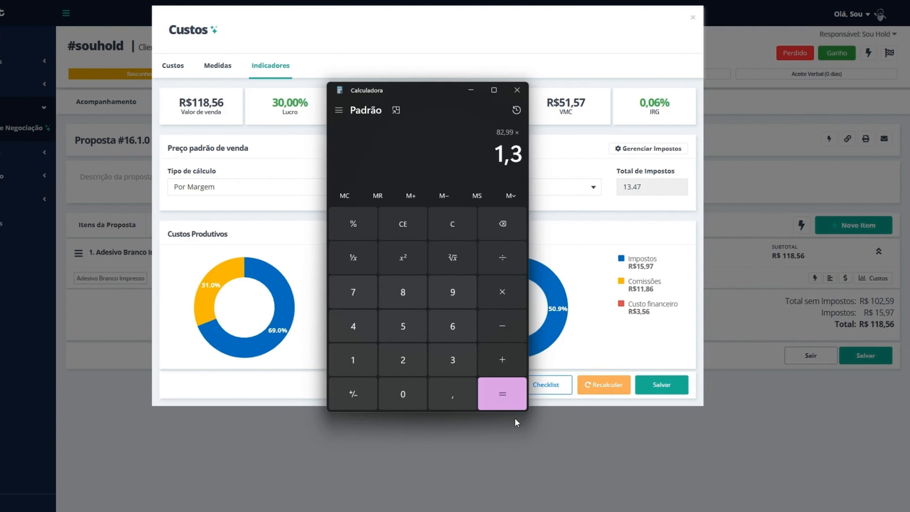
click(502, 393)
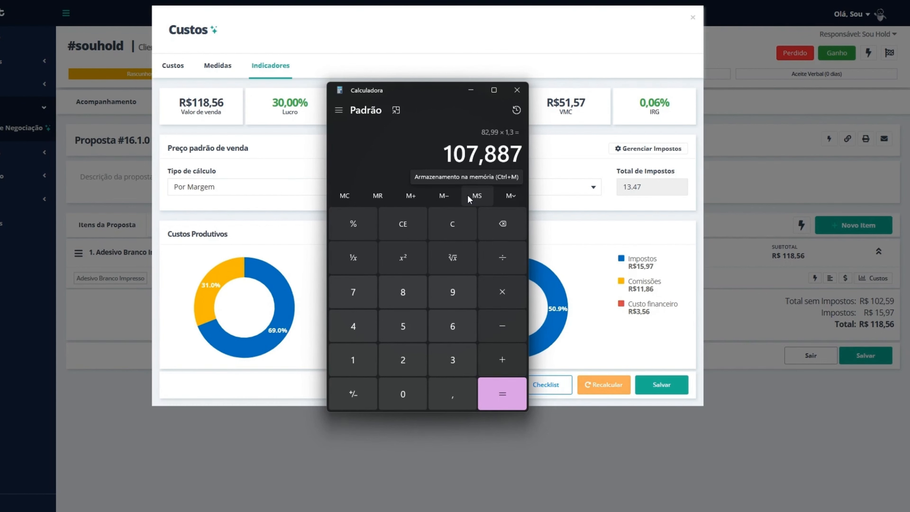
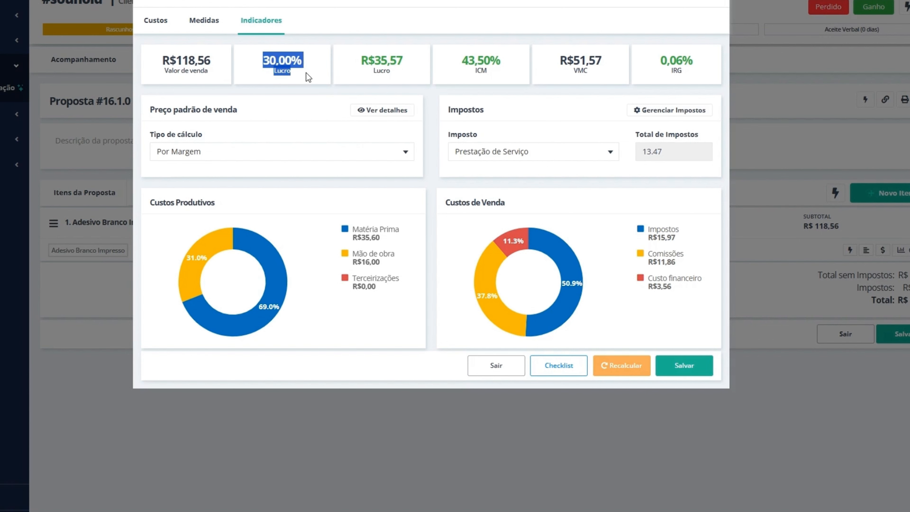
Step: Examine the item's profit amount and its ICM, VMC and IRG indicators in the costs window
drag(360, 60, 386, 66)
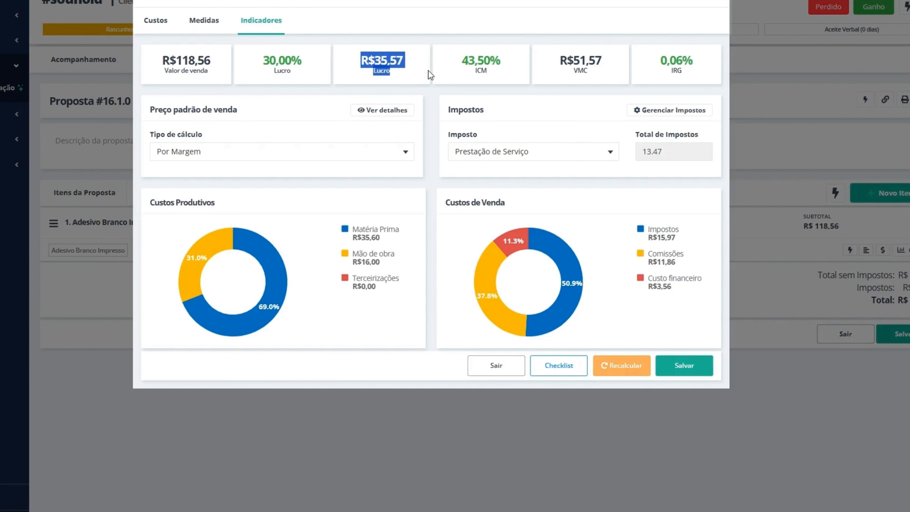
click(445, 67)
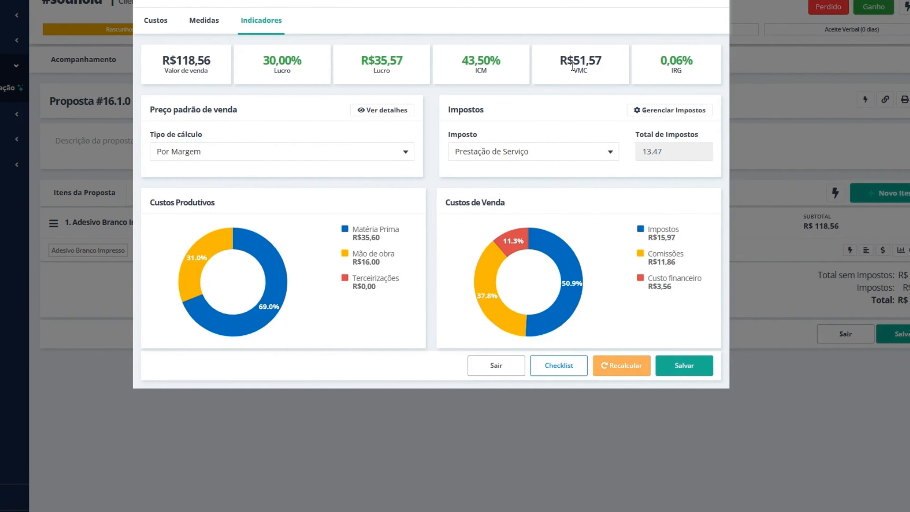
drag(463, 60, 681, 59)
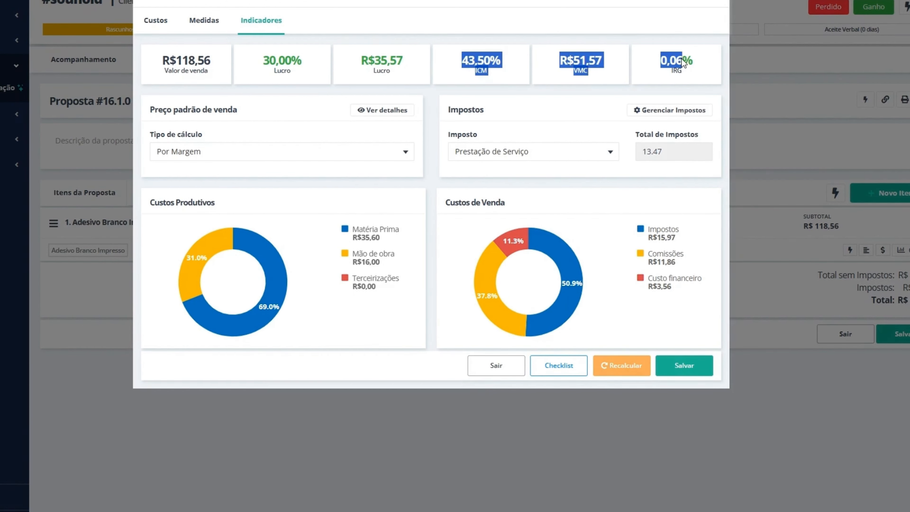
click(546, 21)
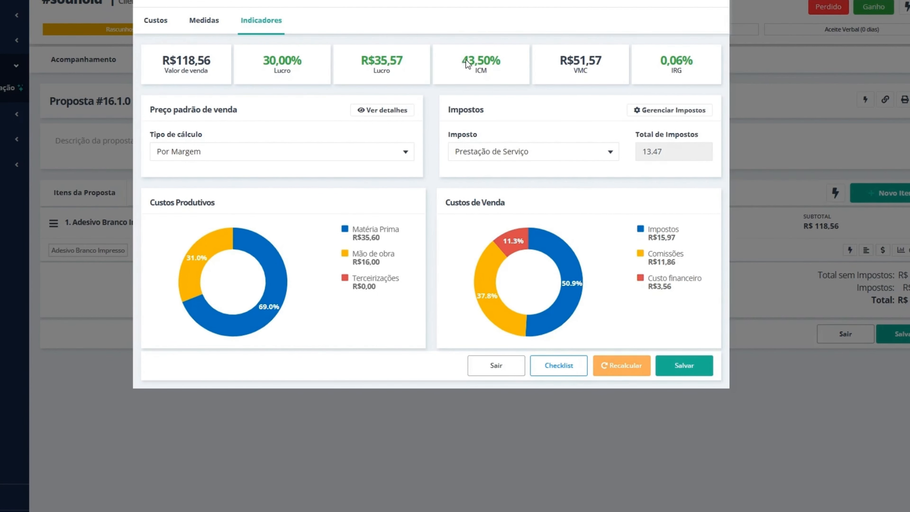
drag(466, 60, 480, 60)
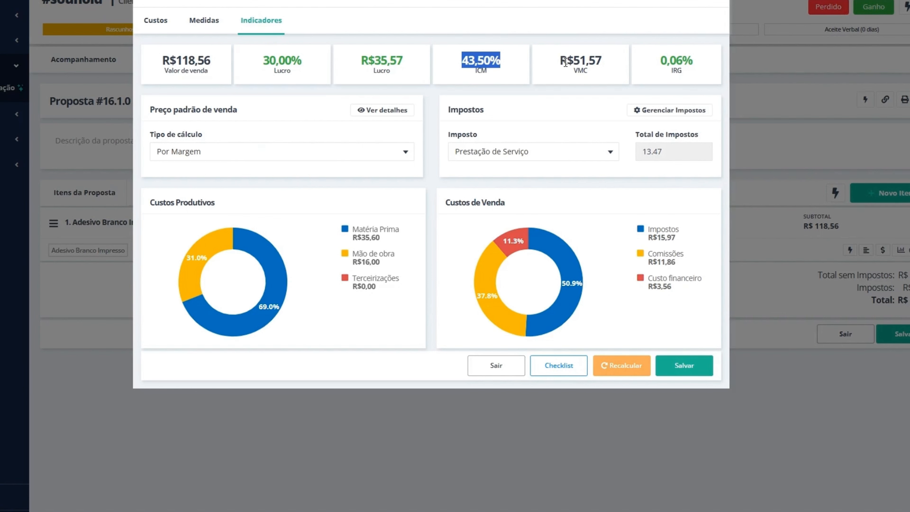
drag(567, 60, 602, 63)
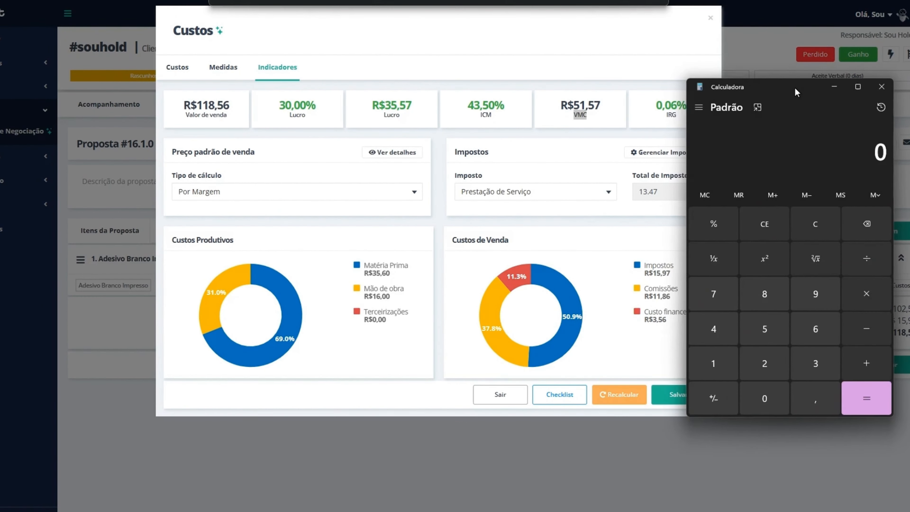
Step: Calculate the sum of the labour cost 16 and the profit 35,57 in the Calculator
drag(795, 87, 791, 85)
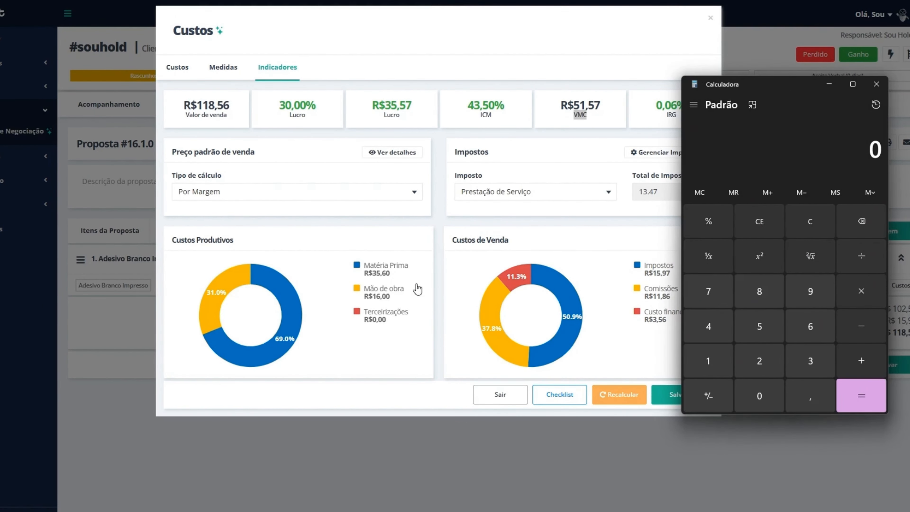
drag(369, 297, 390, 297)
click(708, 360)
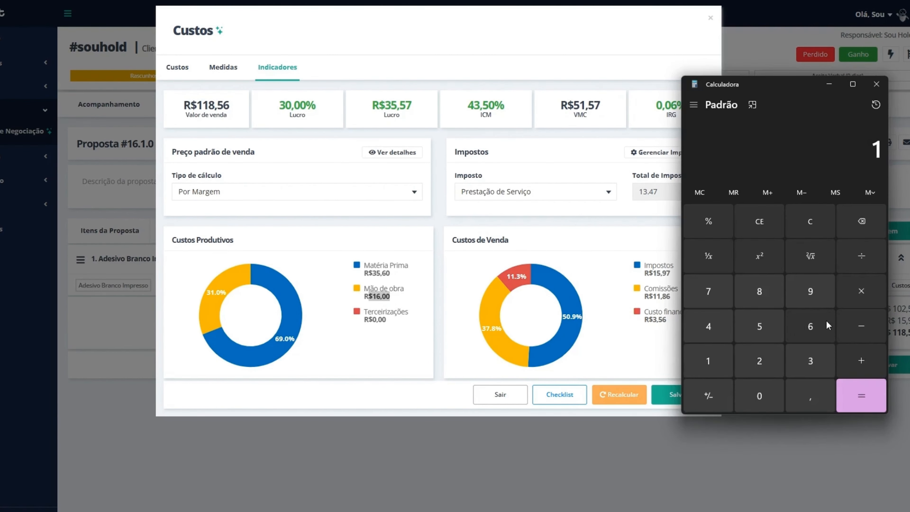
click(821, 324)
click(868, 363)
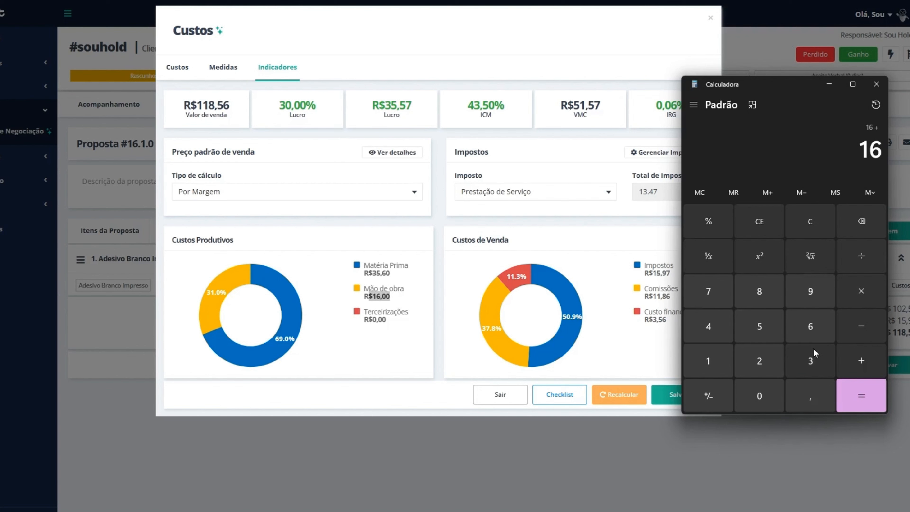
click(811, 361)
click(760, 326)
click(811, 395)
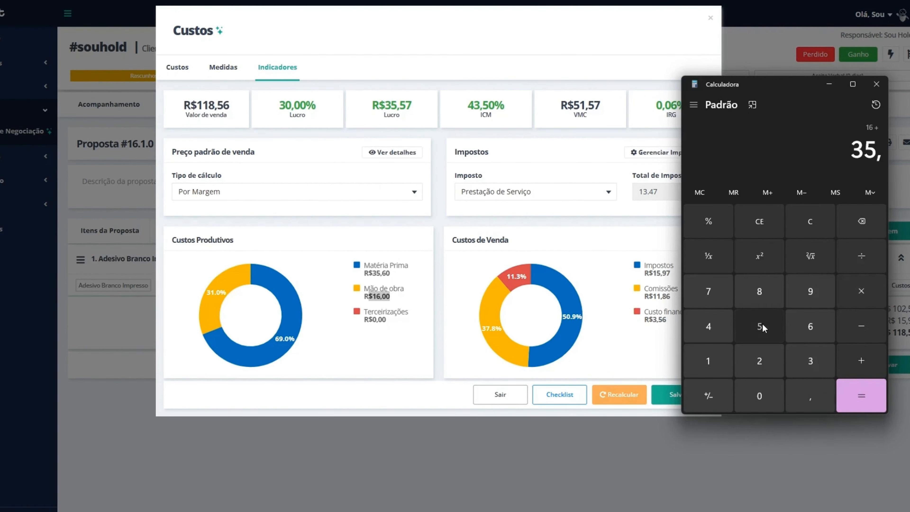
click(760, 326)
click(708, 291)
click(862, 396)
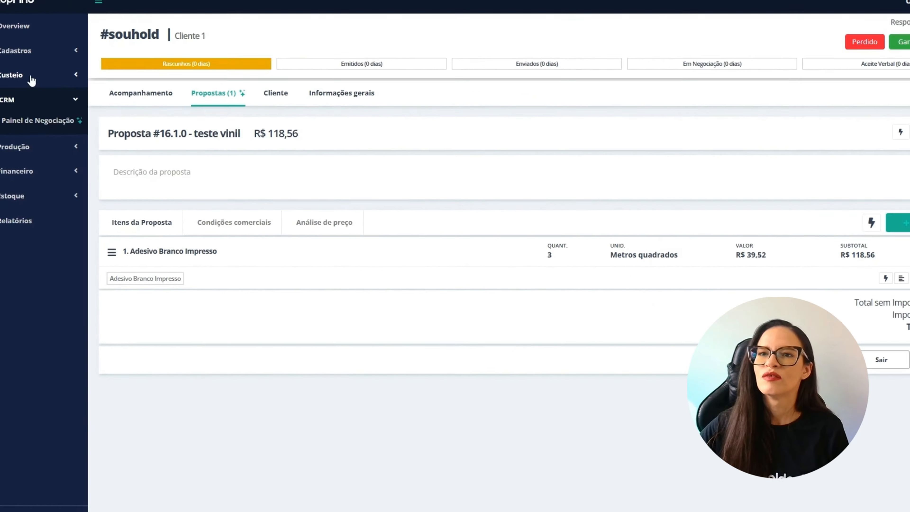
Step: Open the cost centres list under Custeio and examine the total of the Despesas column
click(22, 75)
click(74, 90)
double_click(398, 387)
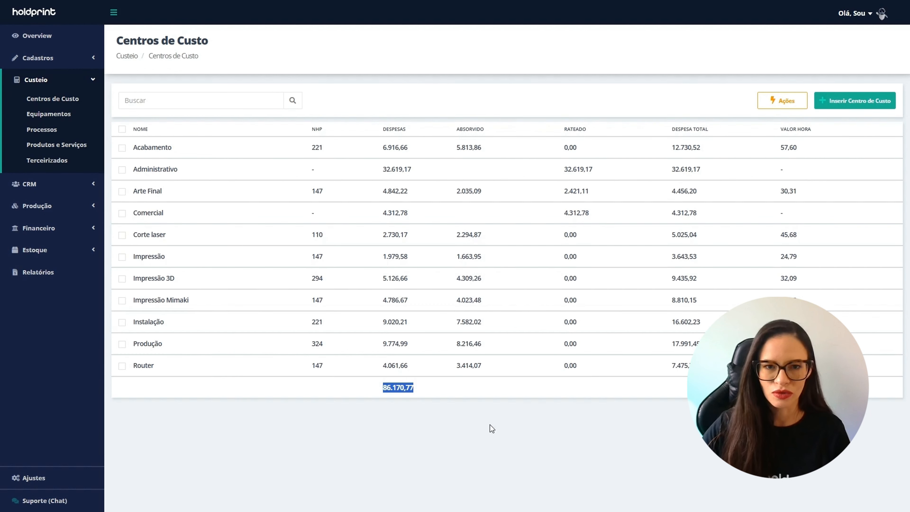
click(433, 417)
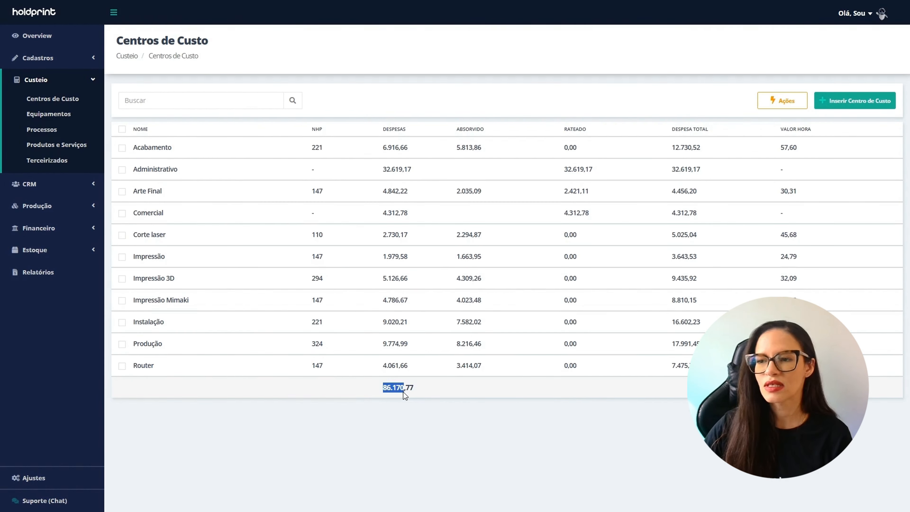
drag(407, 392, 412, 392)
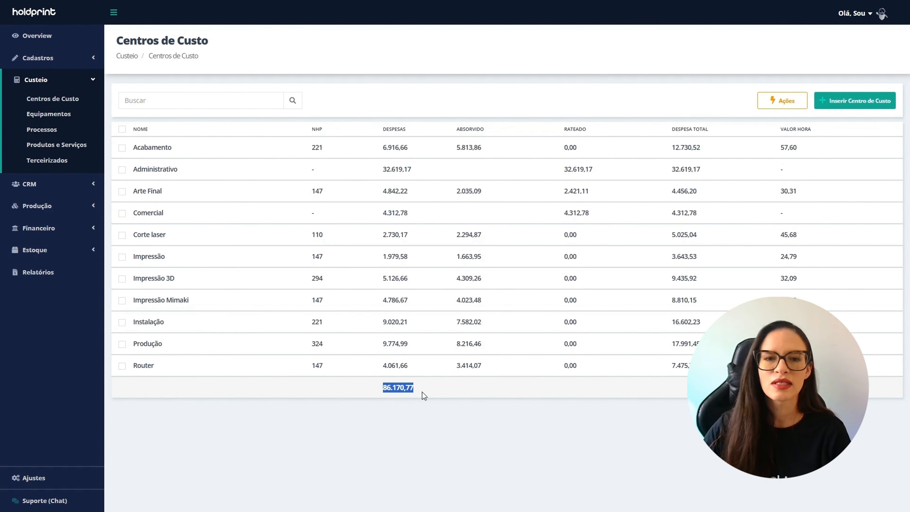
click(399, 412)
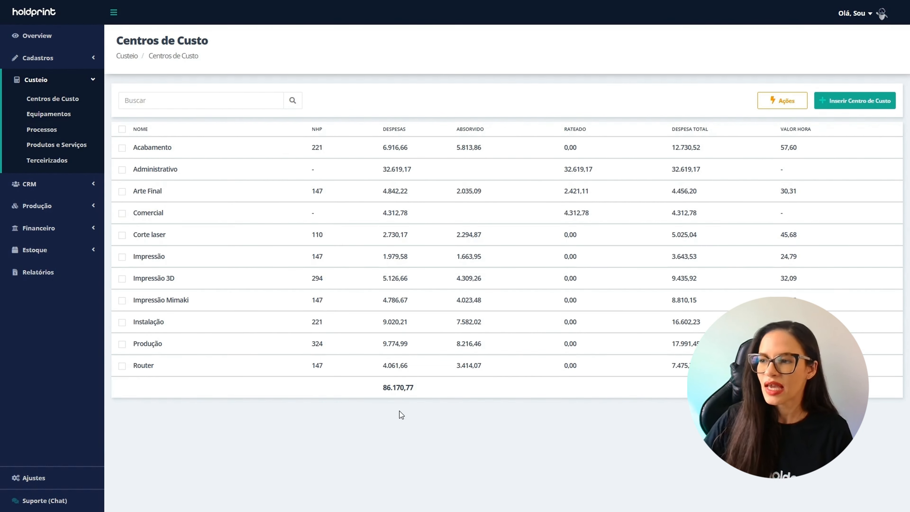
mouse_move(160, 152)
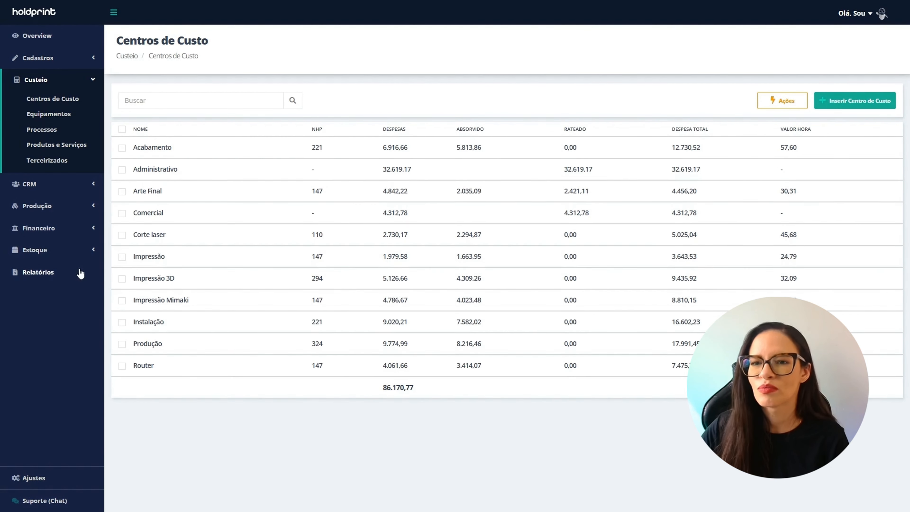
Step: Open the Ponto de Equilíbrio report and examine the current month's profit figure
click(63, 274)
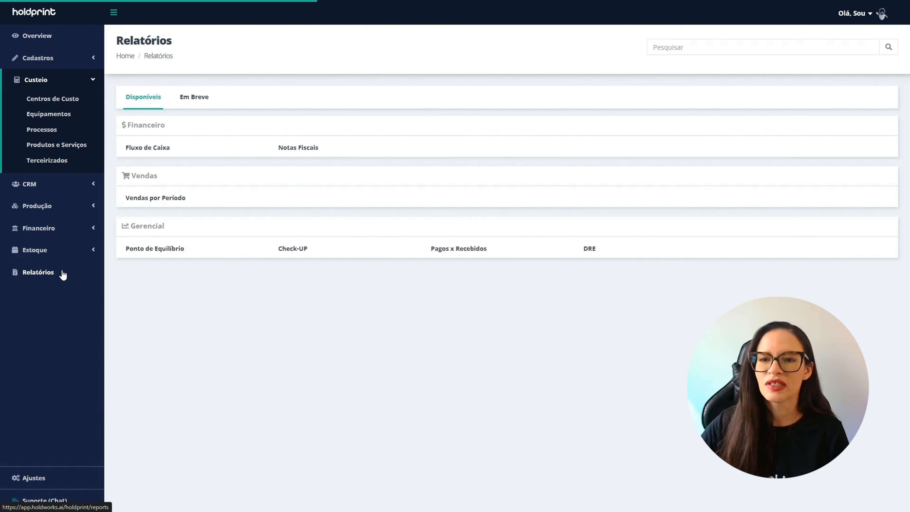
click(189, 255)
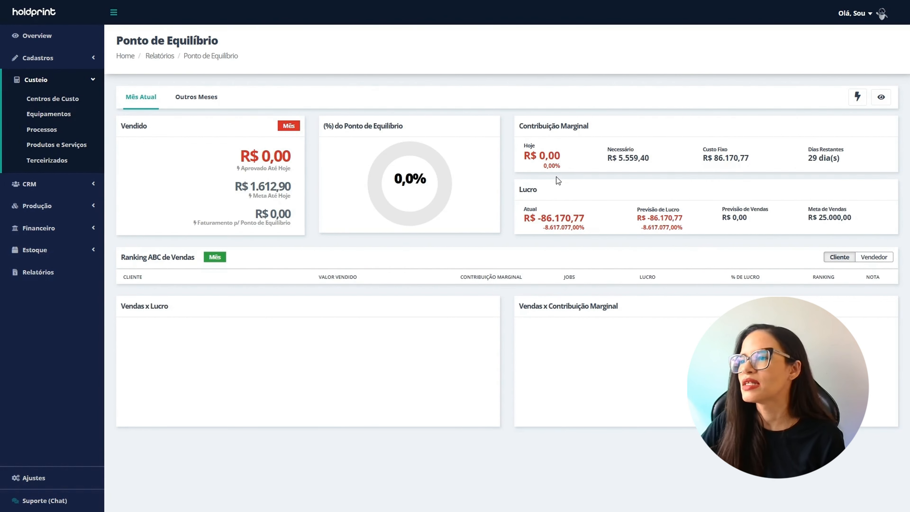
drag(524, 218, 590, 220)
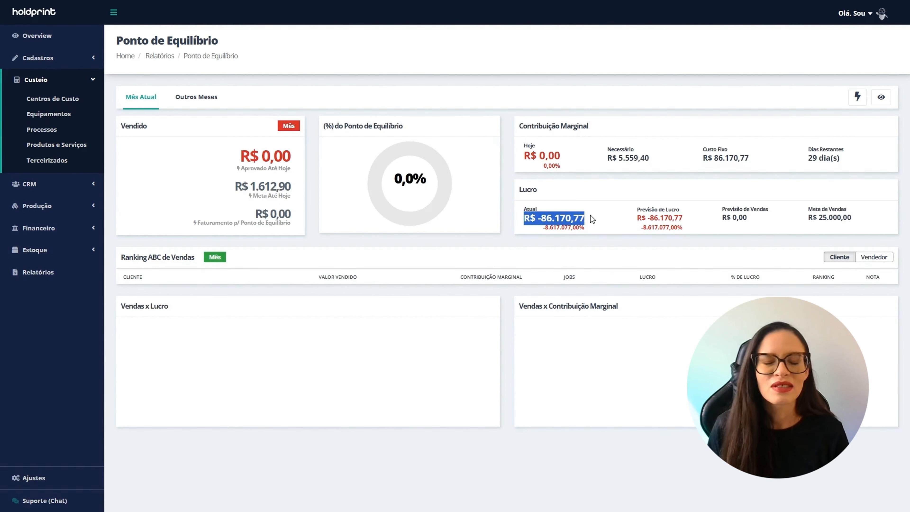
click(761, 195)
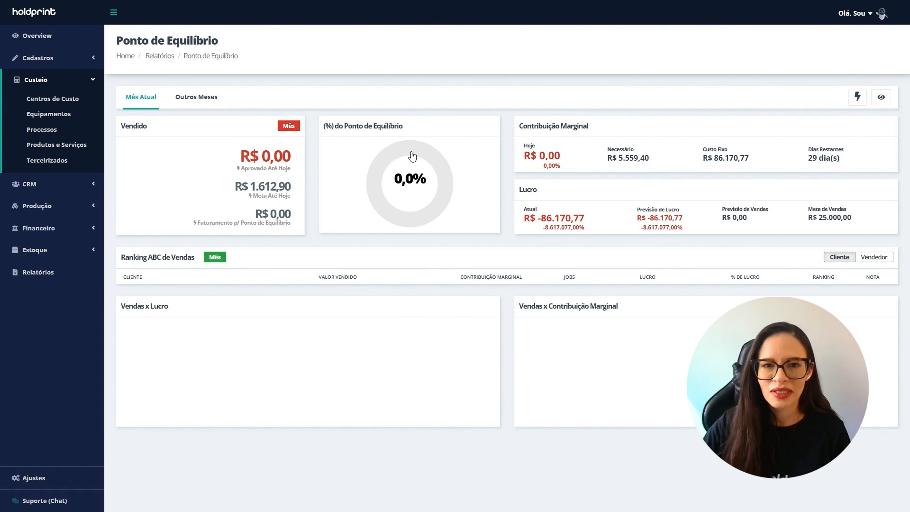
drag(538, 218, 582, 219)
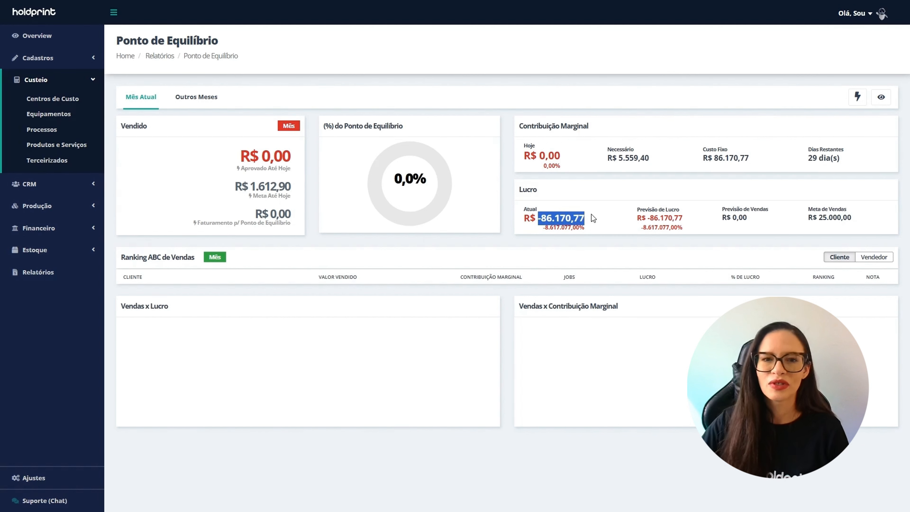
click(603, 206)
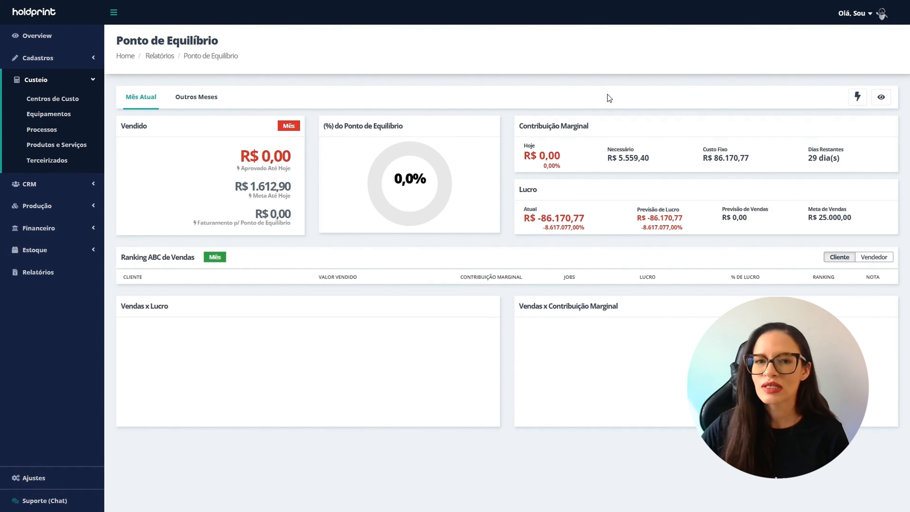
Step: Return to the proposal item's cost indicators, examine its IRG value and close the costs window
click(38, 192)
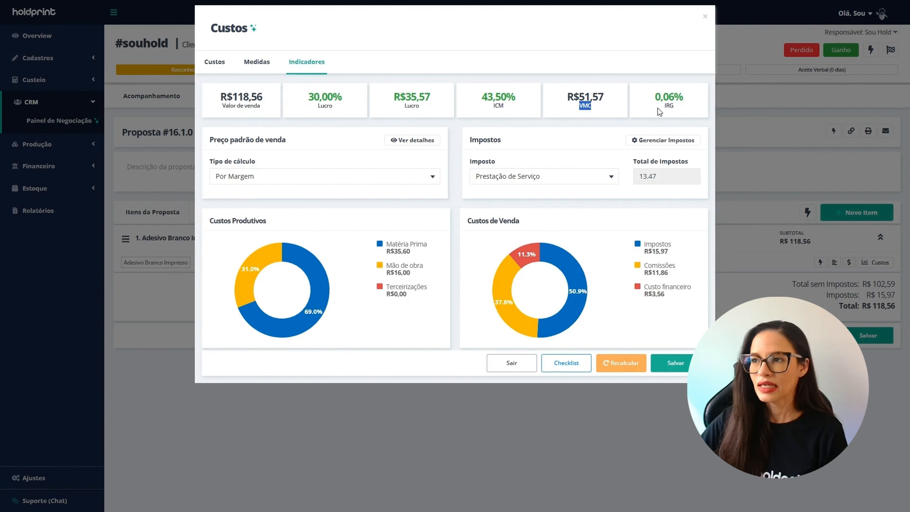
drag(660, 107, 681, 99)
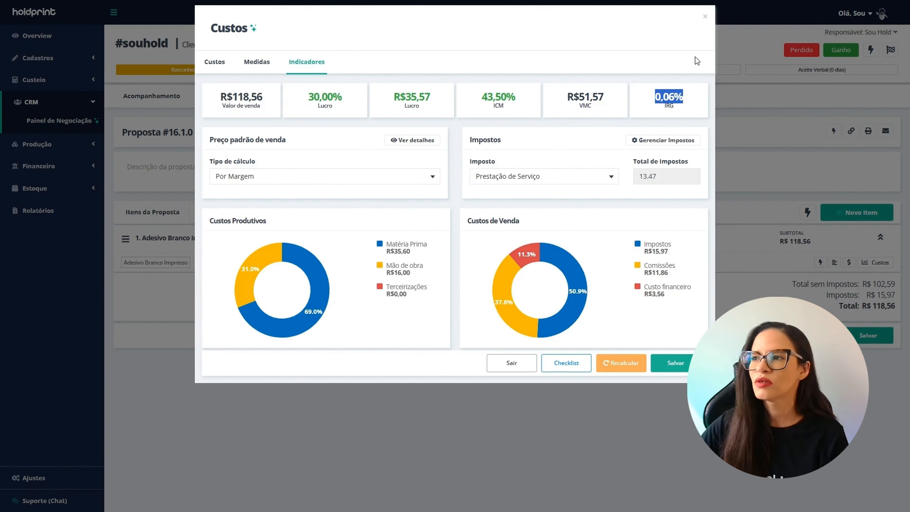
click(629, 69)
click(705, 16)
Step: Start adding a new proposal item from the Adesivos category, choosing Adesivo Bloqueado Impresso
click(857, 213)
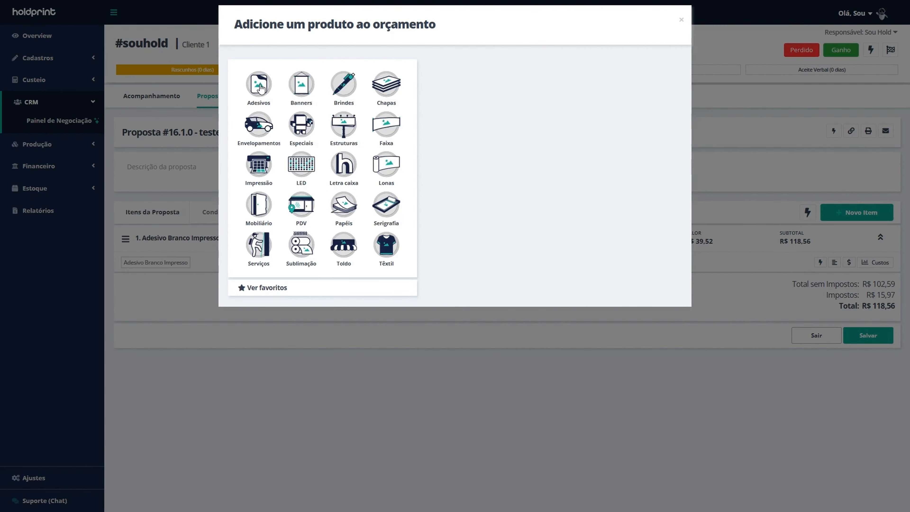
click(259, 84)
click(666, 119)
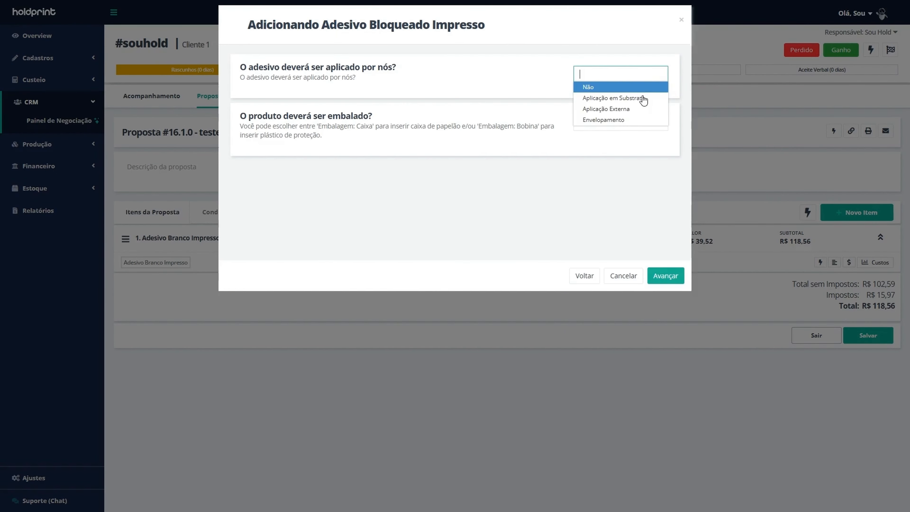
Step: Set the sticker's application to Aplicação Externa, keep packaging at Não and 2 installers, and proceed to the measurements
click(634, 111)
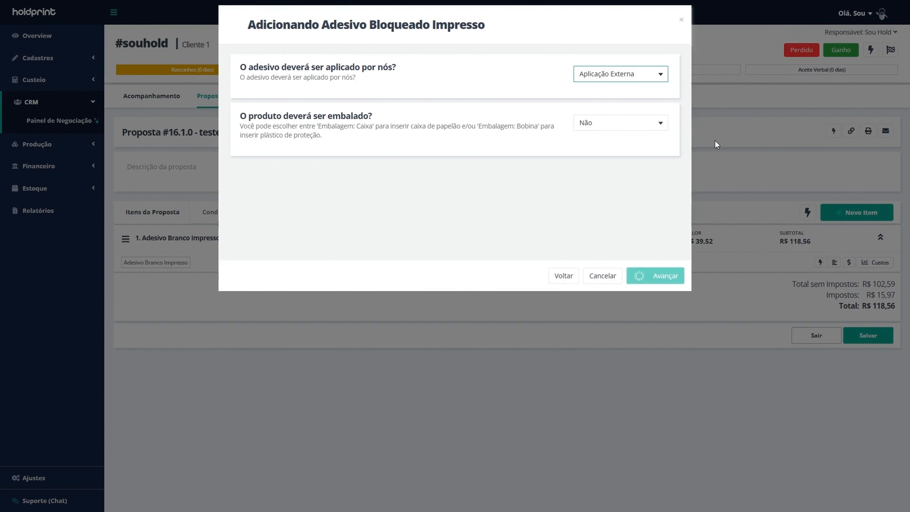
click(656, 125)
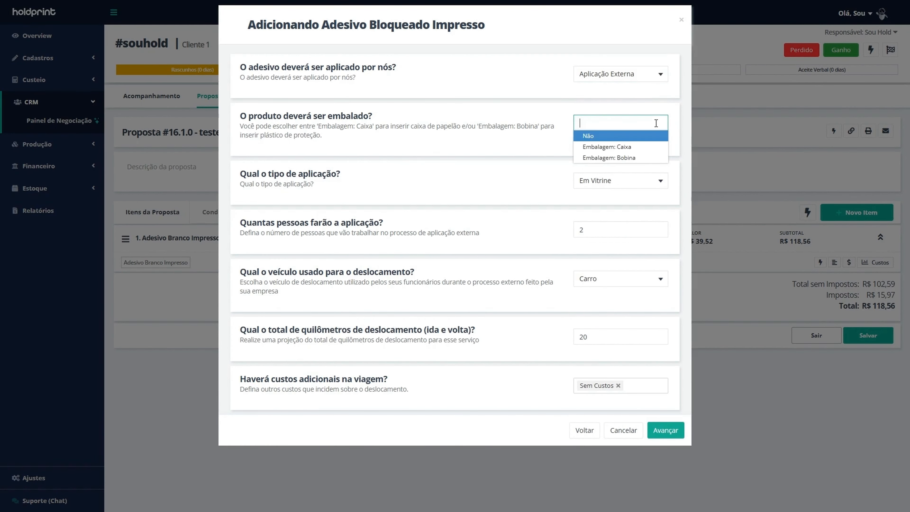
click(652, 111)
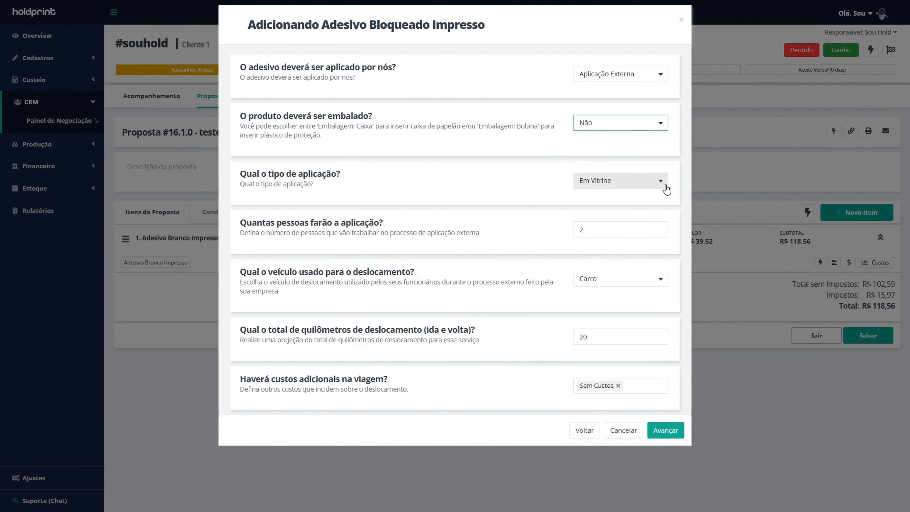
click(612, 230)
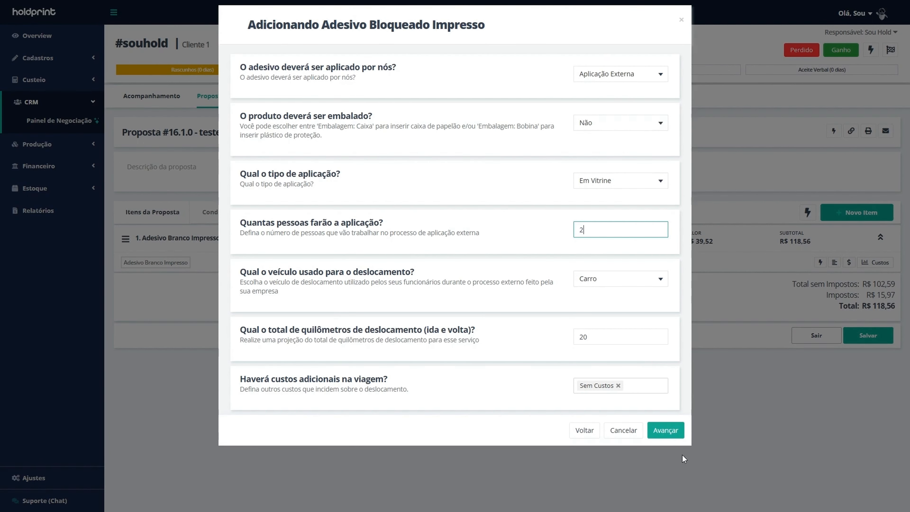
click(665, 432)
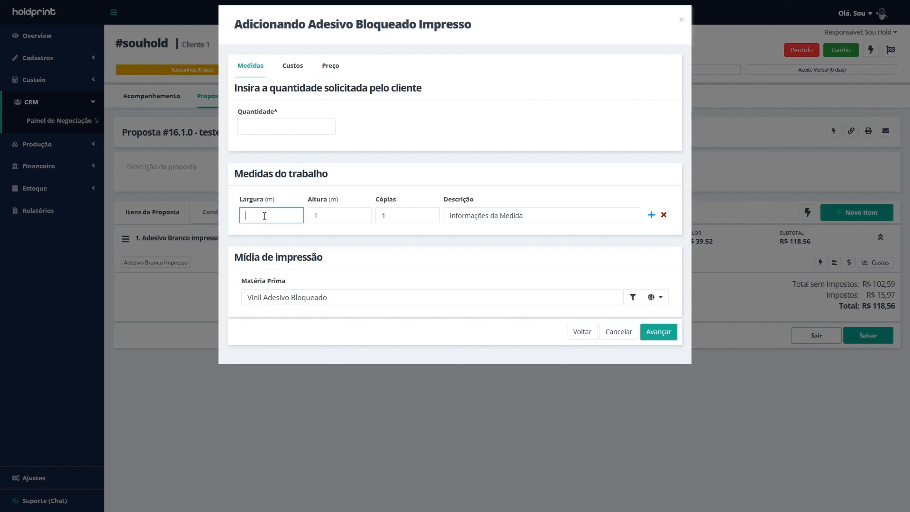
Step: Set the first measurement to a width of 2 m with 2 copies, keeping the 1 m height
key(BackSpace)
text(2)
key(Tab)
key(Tab)
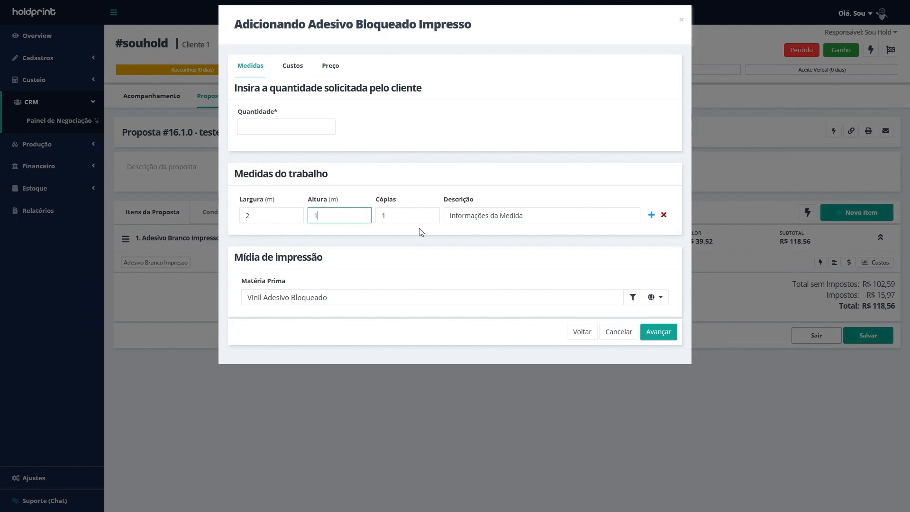
text(2)
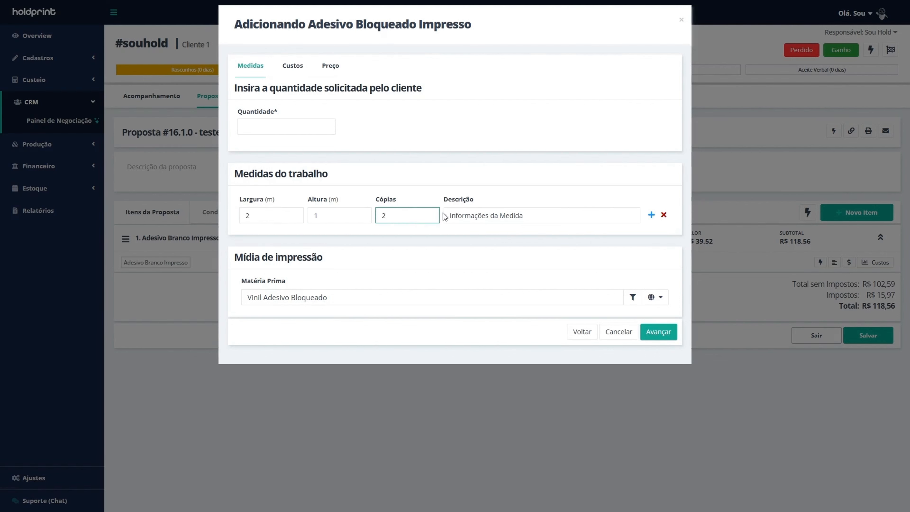
click(525, 184)
Step: Add a second measurement of 0,30 m by 0,30 m with 10 copies
click(651, 215)
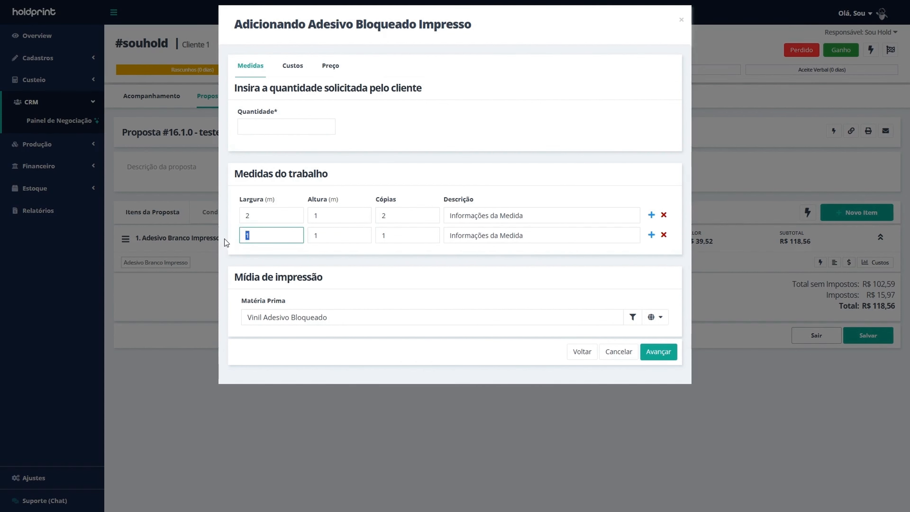
text(0,30)
key(Tab)
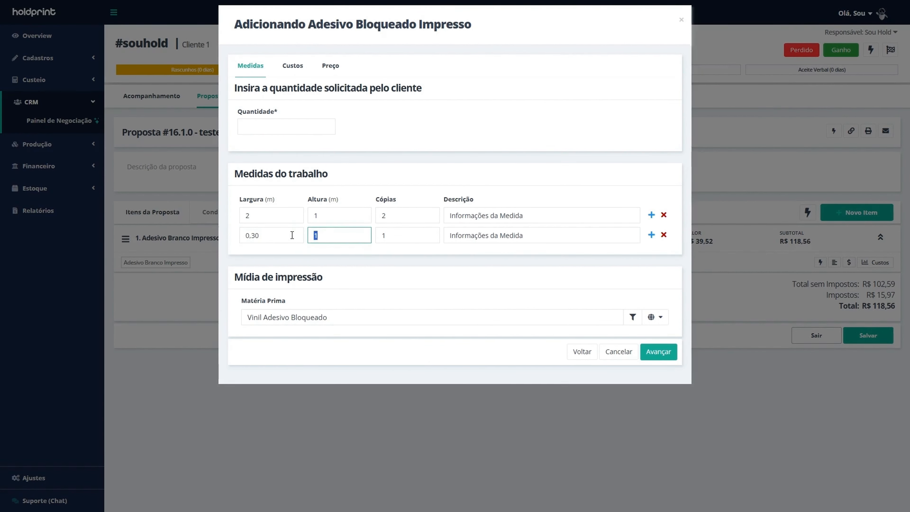
text(0,30)
key(Tab)
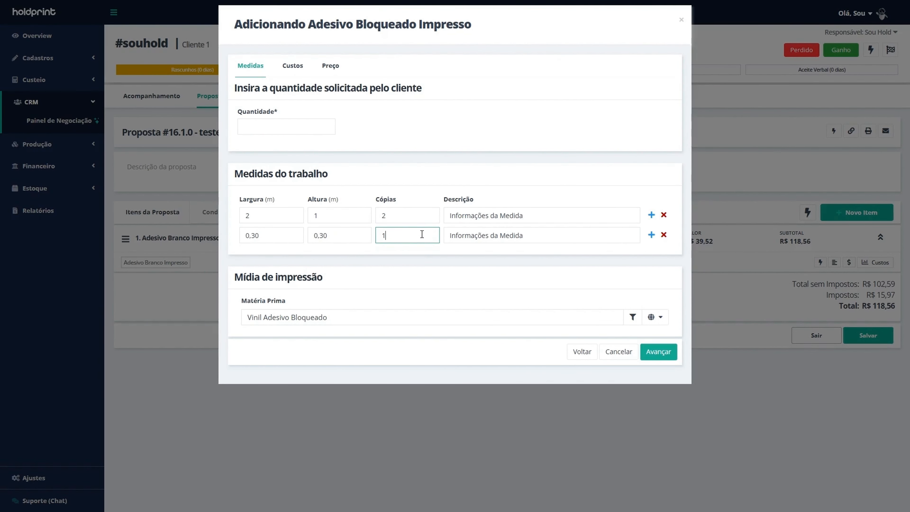
text(10)
Step: Set the quantity requested by the client to 10
click(315, 128)
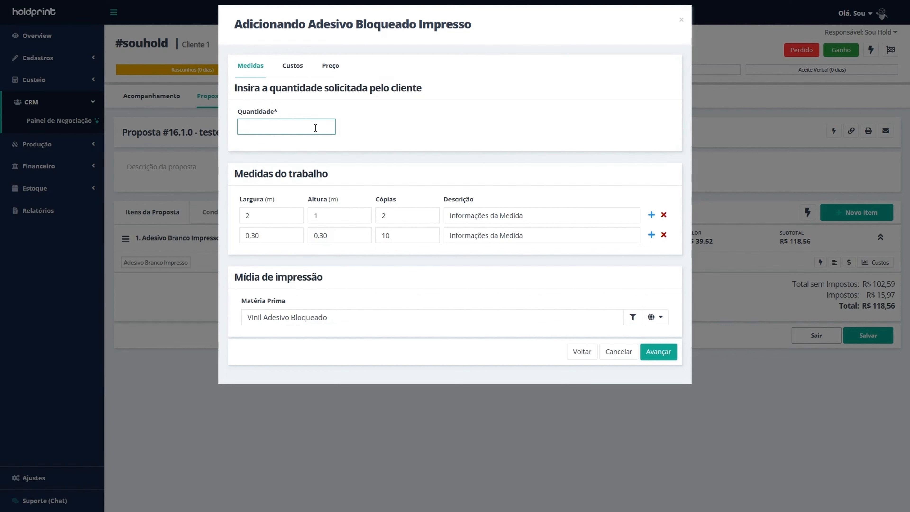
text(10)
click(457, 116)
Step: Add a third measurement of 1 m by 1 m with 1 copy and finish adding the item to the proposal
click(651, 235)
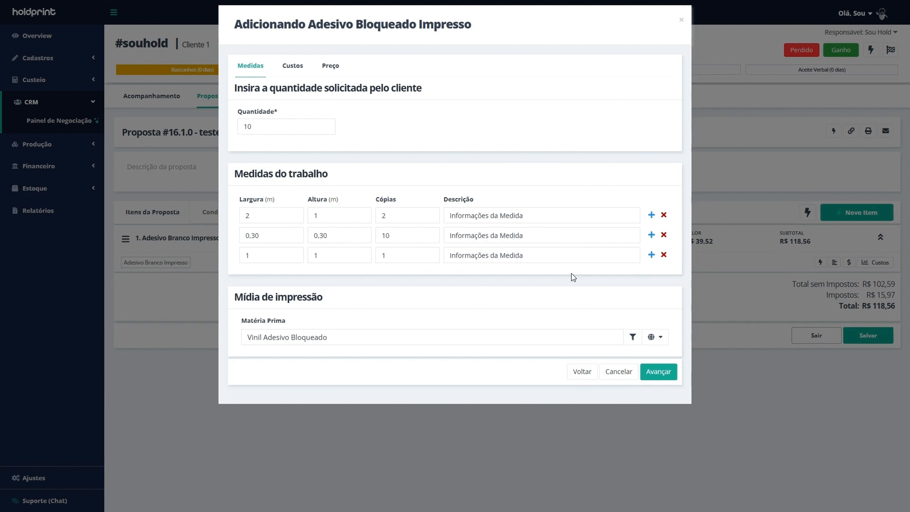
double_click(270, 252)
click(580, 285)
click(658, 373)
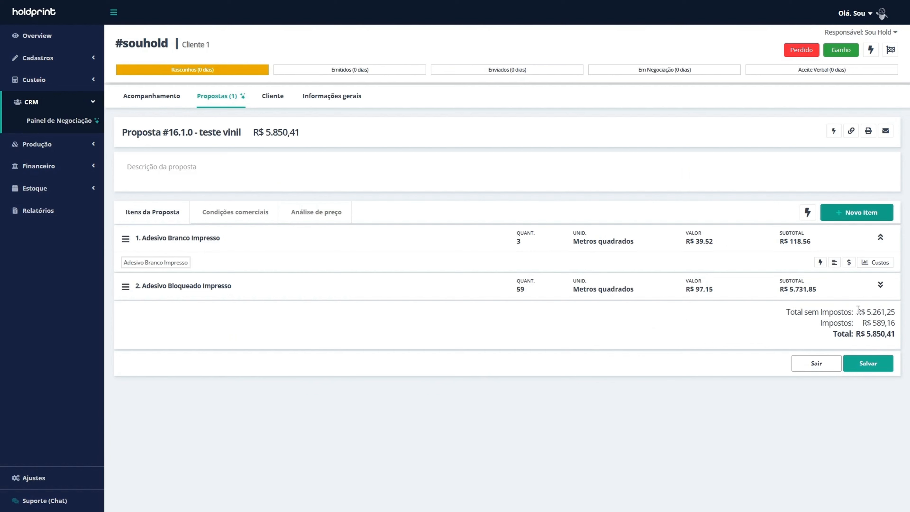
Step: Expand the Adesivo Bloqueado Impresso item and open its cost breakdown
click(882, 287)
click(882, 290)
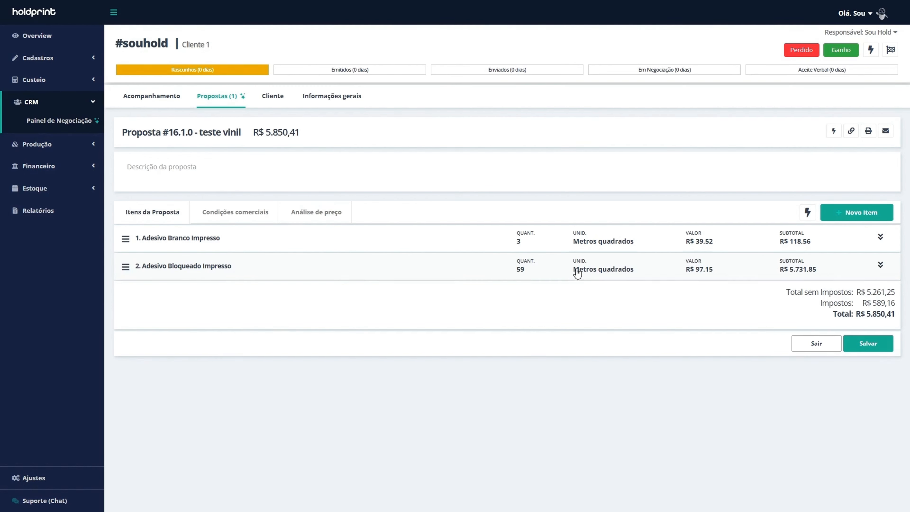
click(880, 265)
click(875, 290)
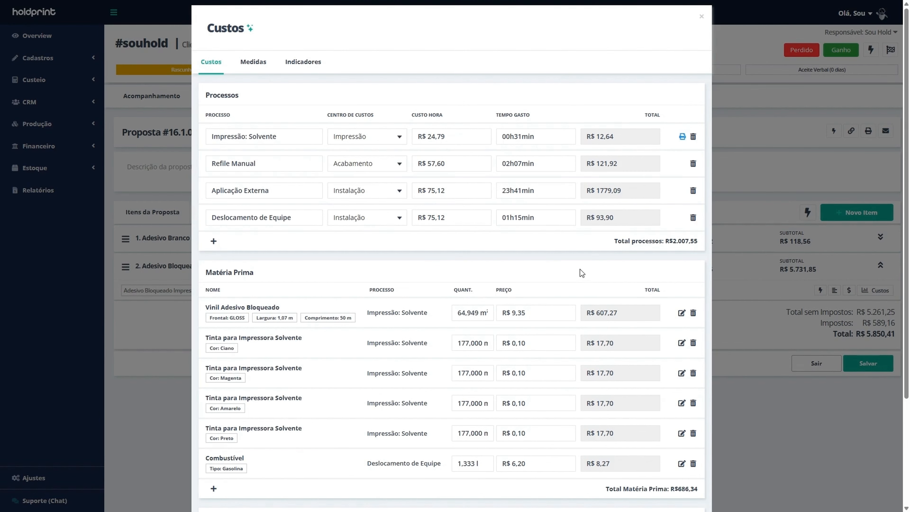
Step: Review the Adesivo Bloqueado Impresso item's process and raw material costs, and examine its sale value, profit and ICM indicators
scroll(615, 259, down, 1)
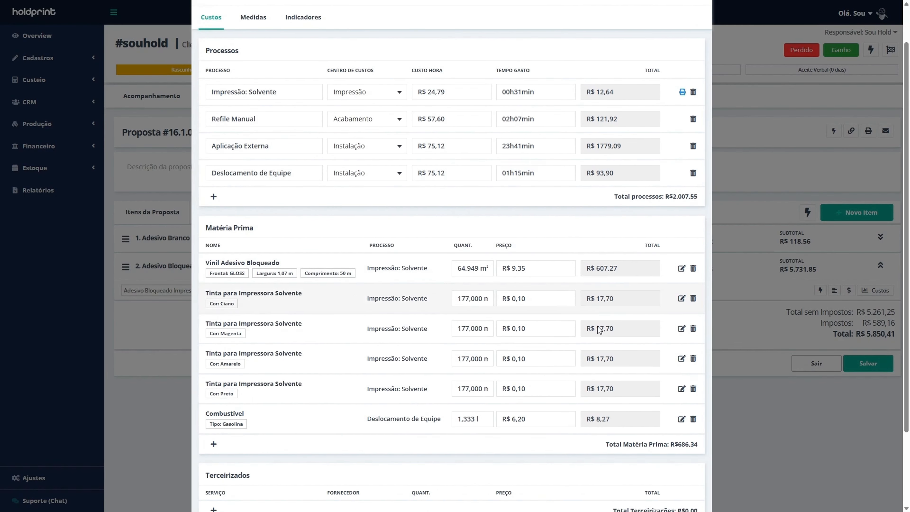
scroll(505, 202, up, 1)
click(305, 62)
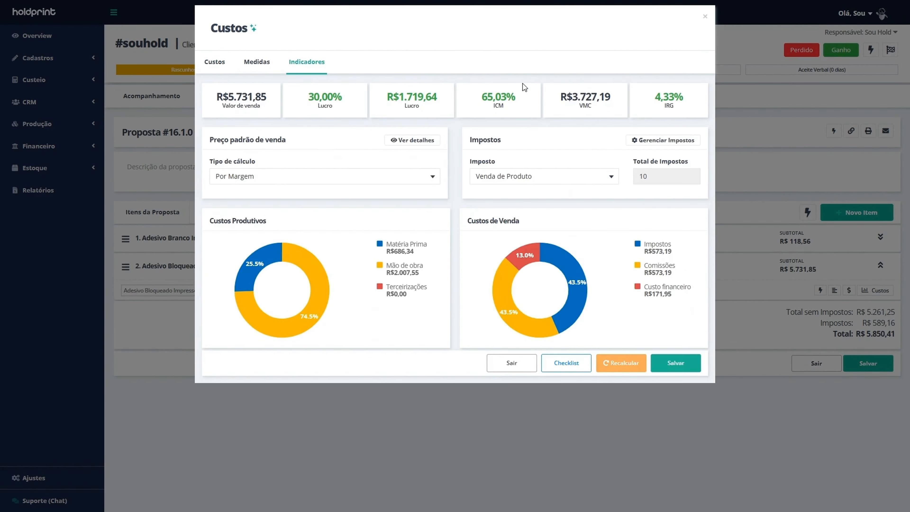
drag(229, 96, 289, 97)
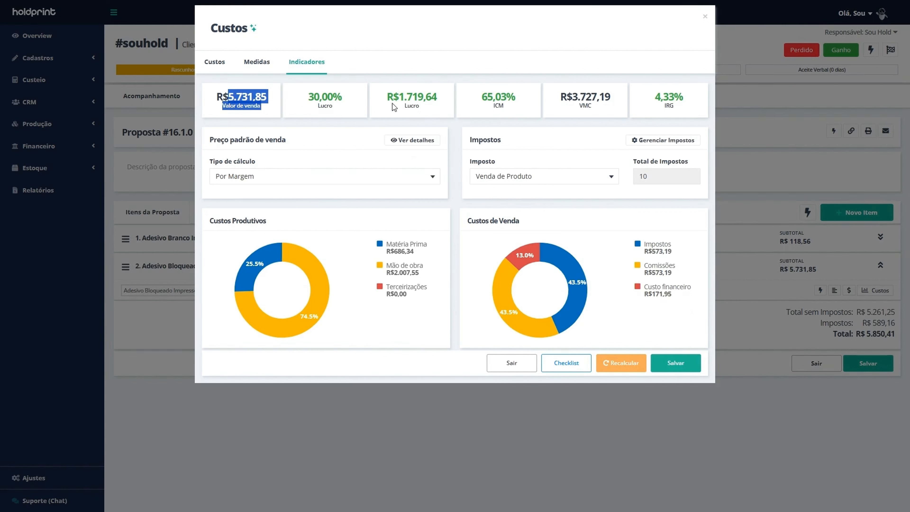
drag(265, 101, 443, 101)
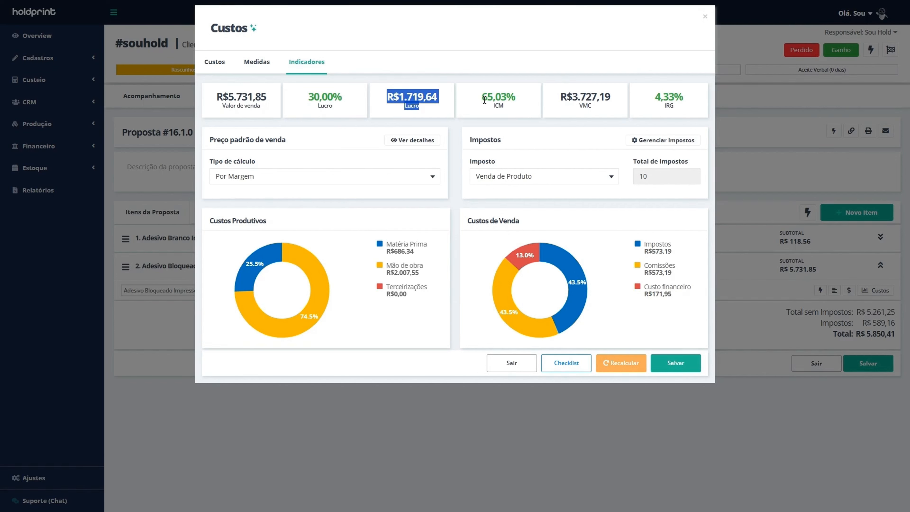
drag(481, 99, 515, 98)
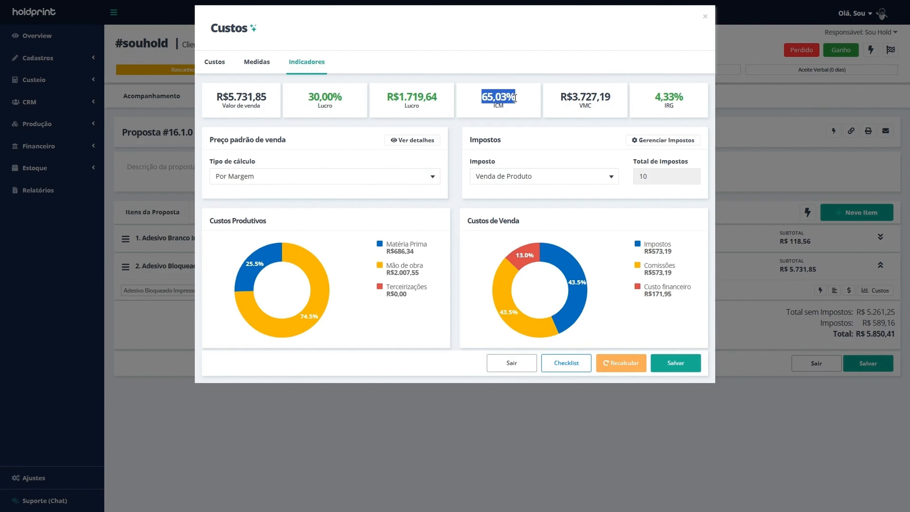
Step: Examine the item's VMC, profit, labour cost and IRG indicators, and close its cost breakdown
click(557, 101)
click(591, 38)
drag(573, 97, 613, 97)
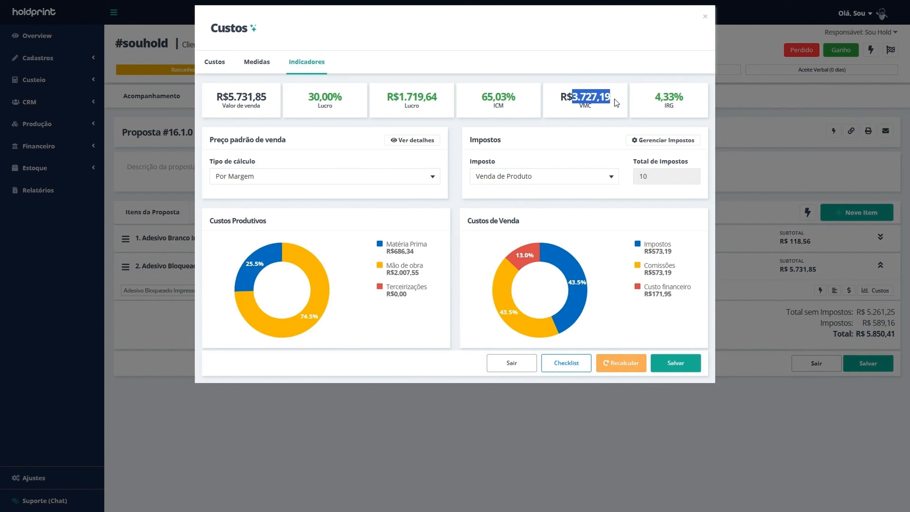
drag(404, 97, 439, 97)
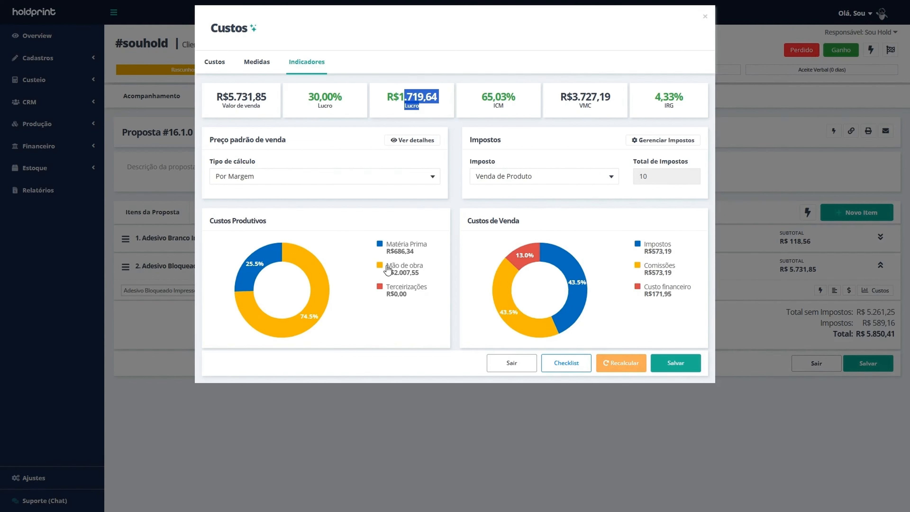
drag(385, 265, 448, 273)
click(620, 59)
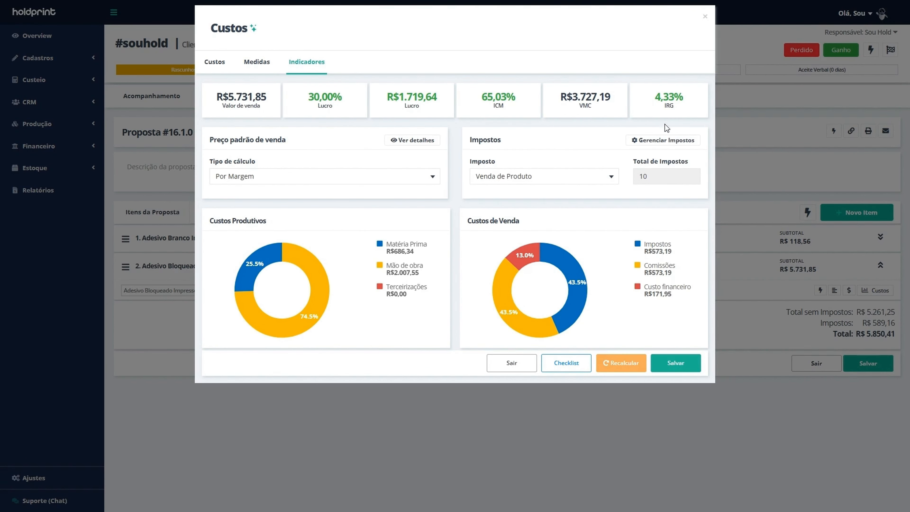
drag(650, 98, 683, 95)
click(705, 17)
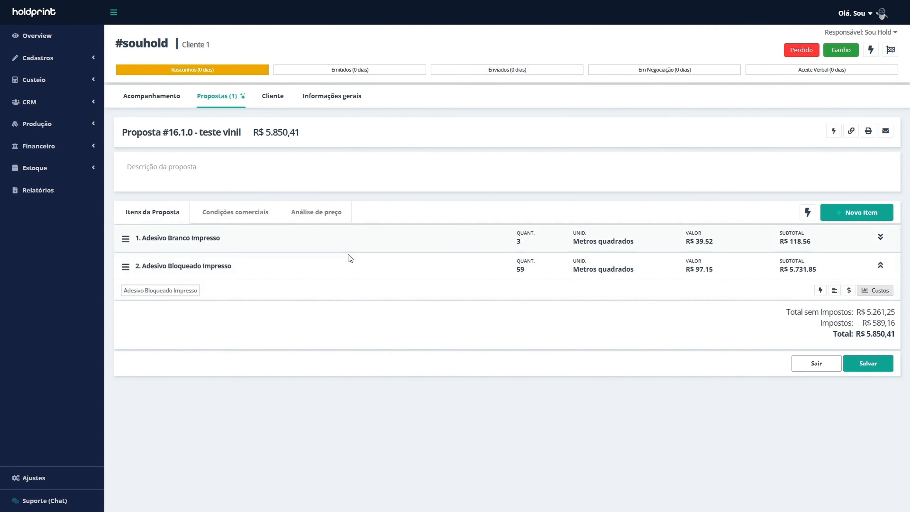
Step: Examine the whole proposal's price analysis, comparing its profit, raw material, labour and IRG figures with the individual items
click(318, 213)
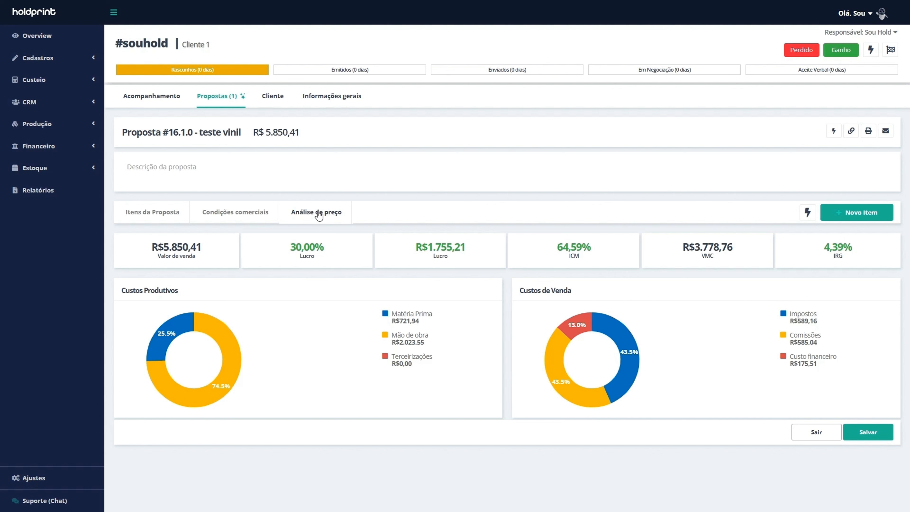
click(140, 214)
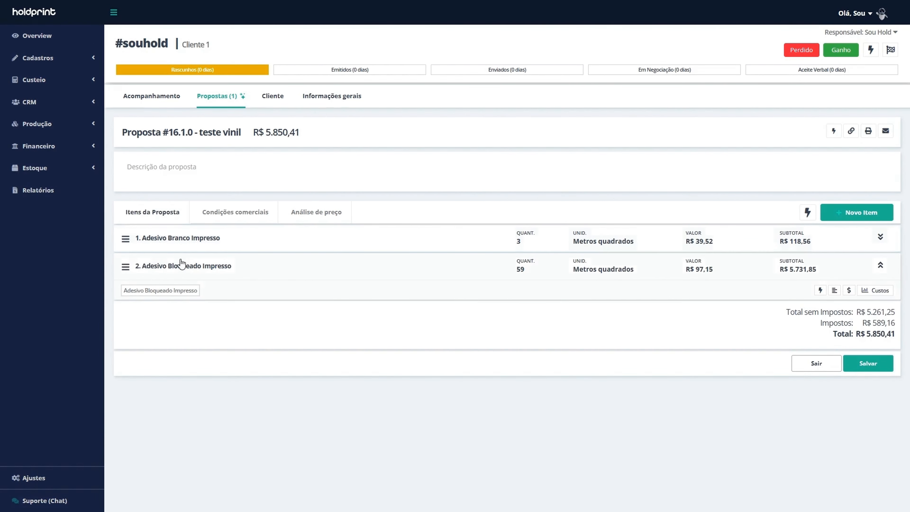
click(330, 215)
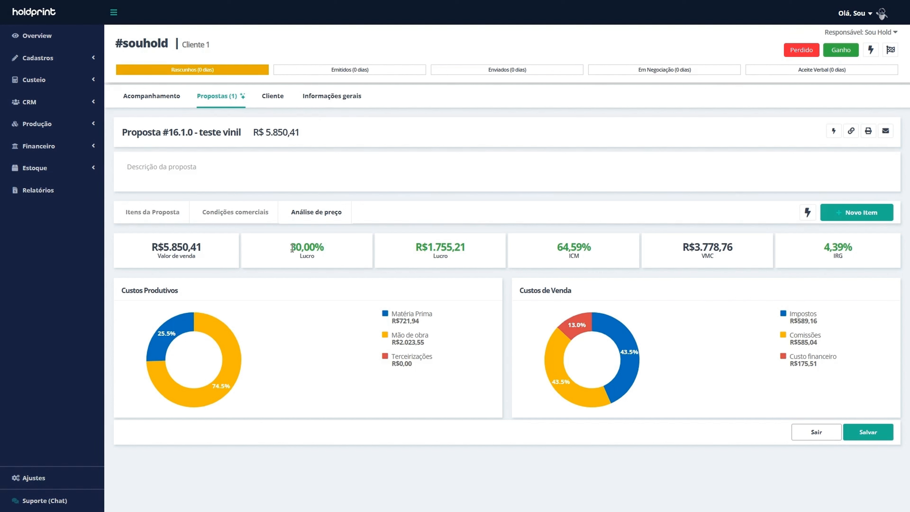
drag(292, 247, 337, 254)
drag(390, 320, 445, 325)
drag(387, 344, 458, 348)
click(482, 350)
drag(823, 249, 850, 246)
click(859, 266)
drag(829, 248, 853, 247)
click(815, 252)
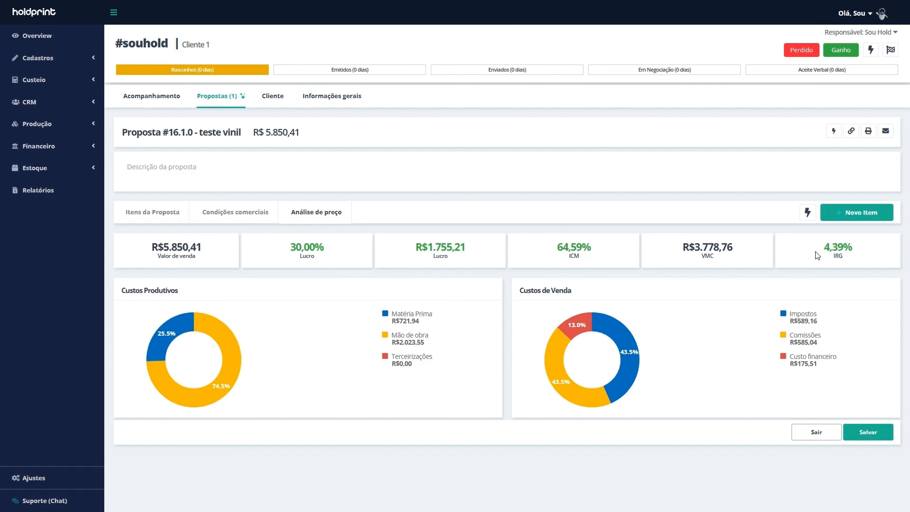
Step: Mark the #souhold quote as won and confirm its approval
click(833, 52)
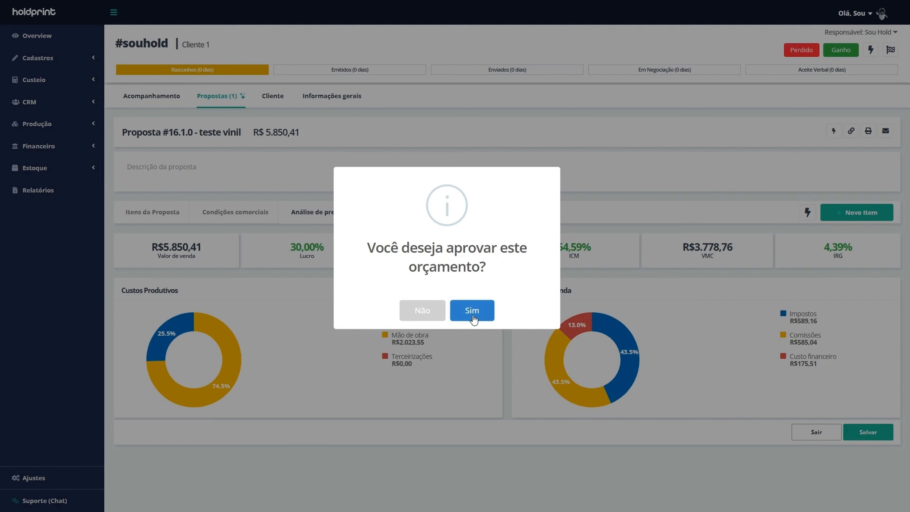
click(472, 312)
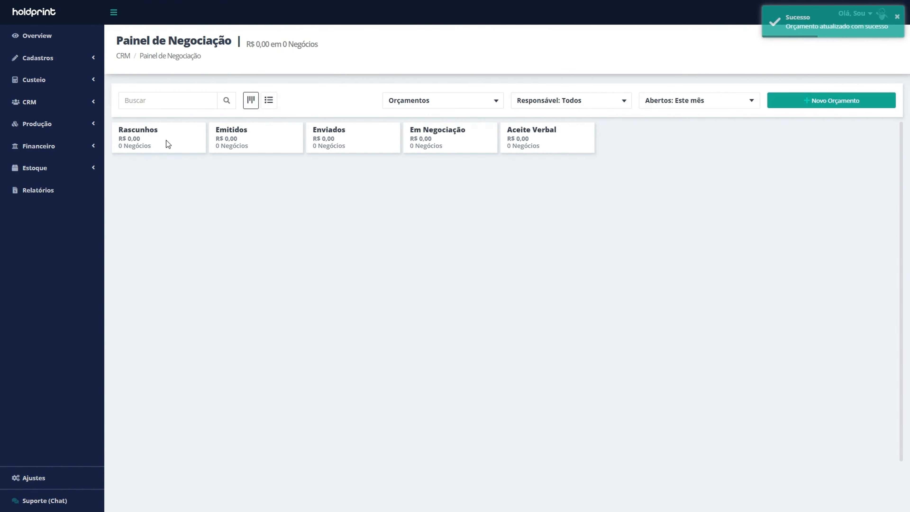
Step: Open the Ponto de Equilíbrio report and examine the current month's contribution margin, fixed cost and break-even percentage
click(52, 198)
click(176, 254)
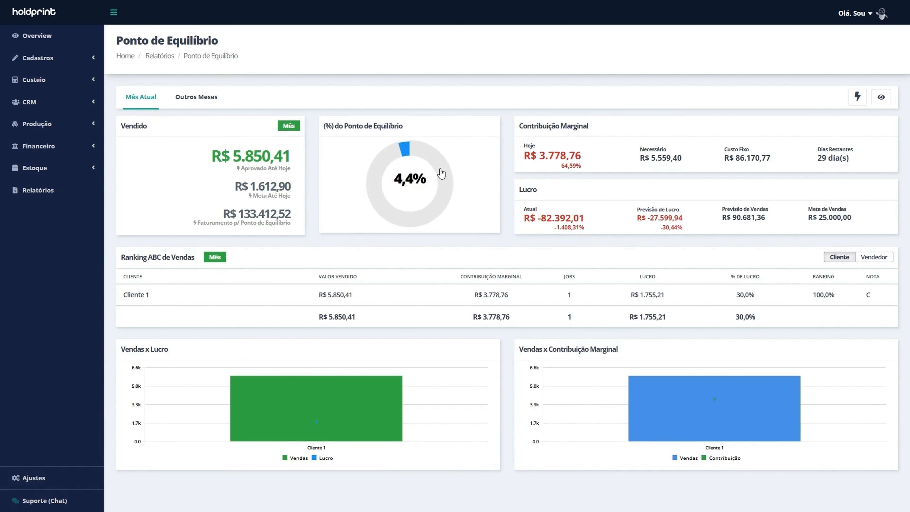
drag(562, 167, 584, 168)
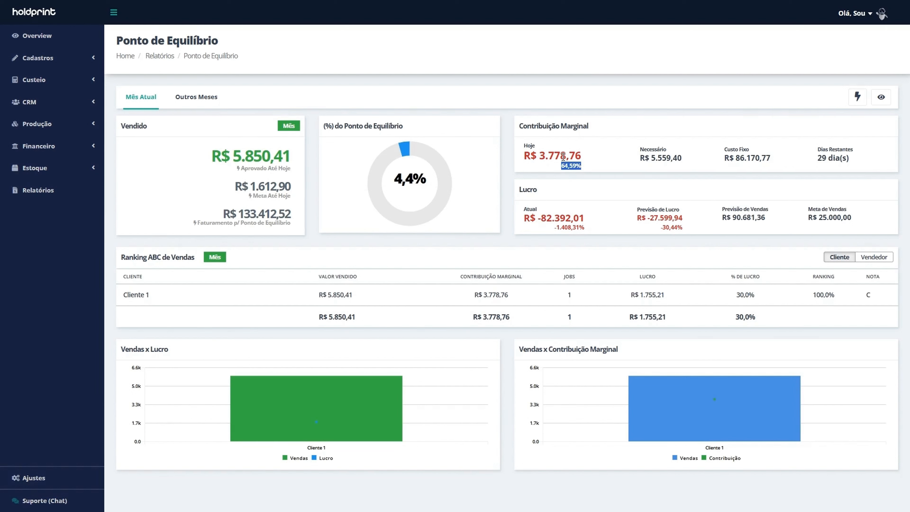
click(594, 162)
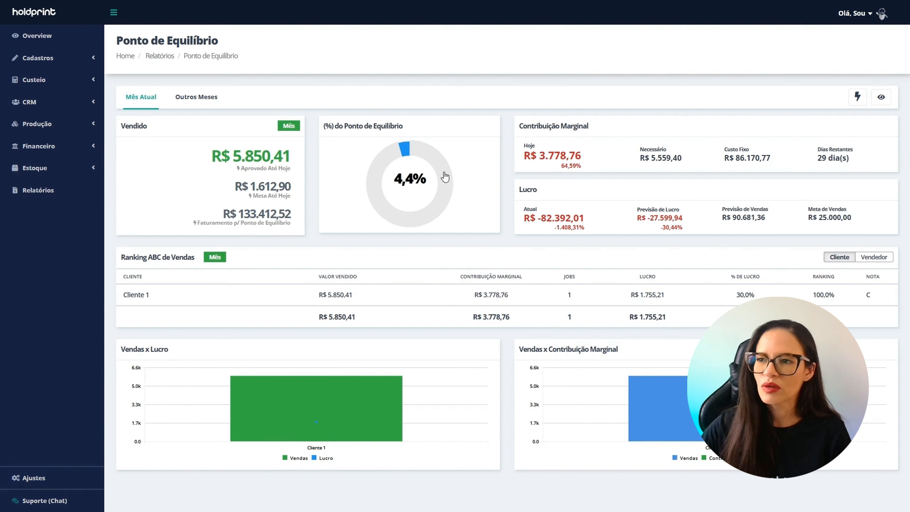
drag(722, 167, 791, 159)
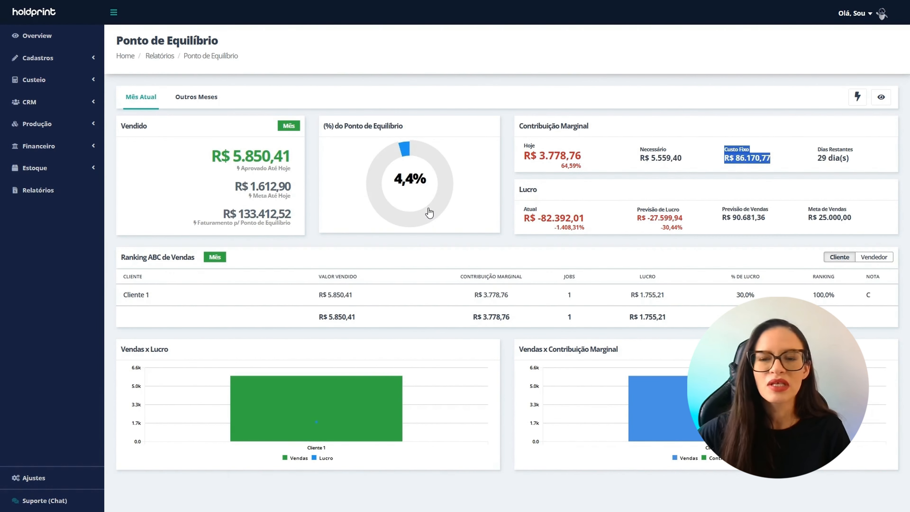
click(407, 154)
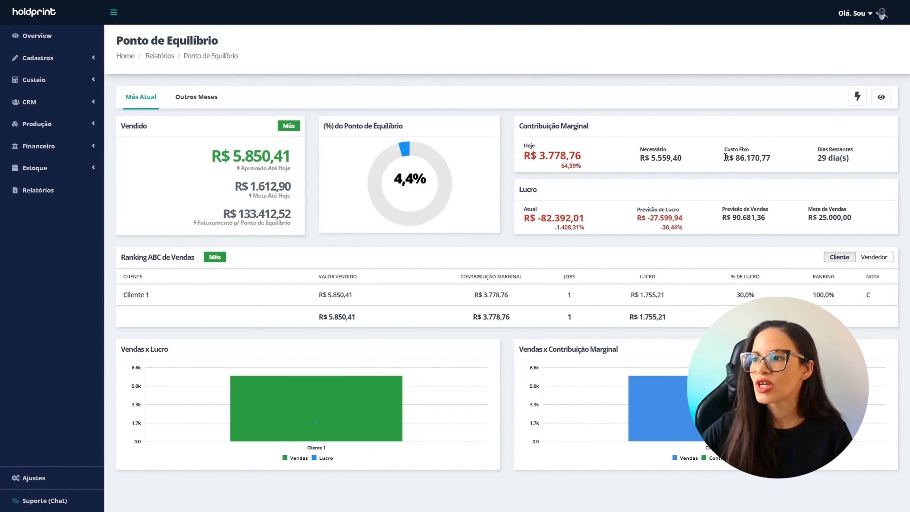
drag(725, 158, 776, 164)
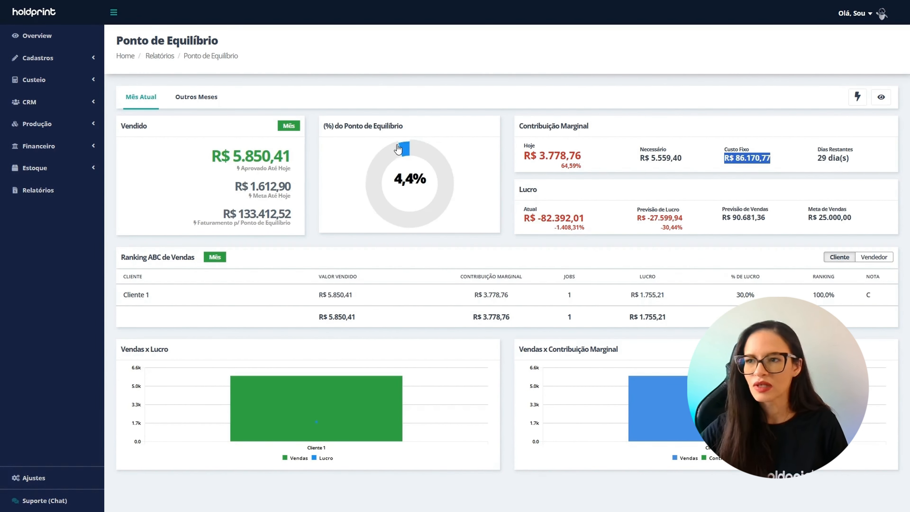
drag(393, 181, 429, 185)
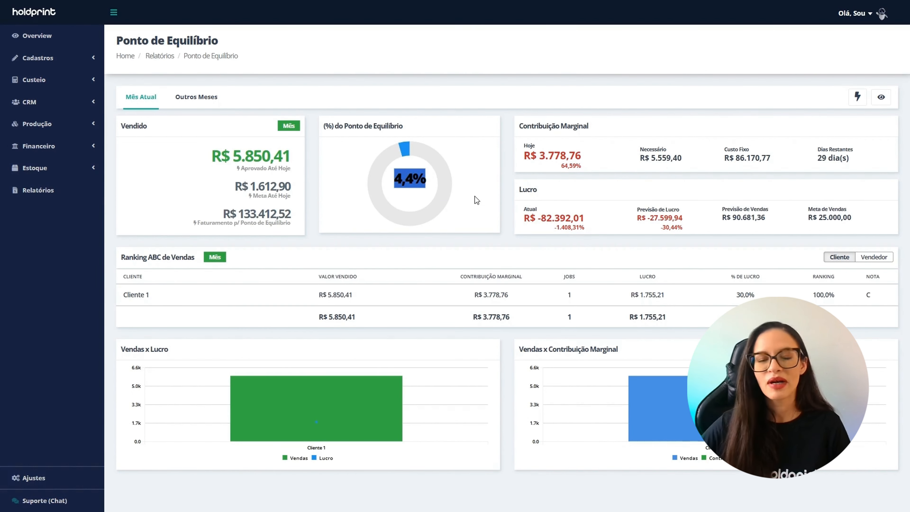
click(416, 151)
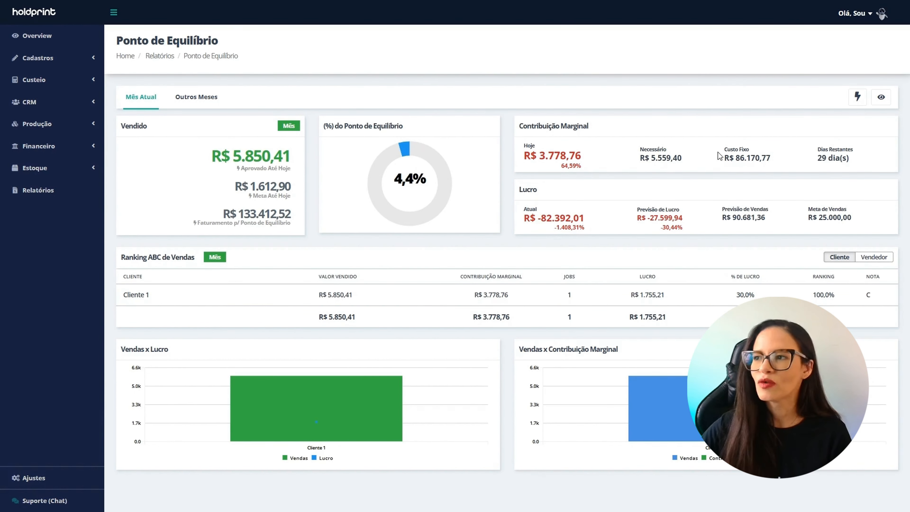
drag(718, 156, 775, 165)
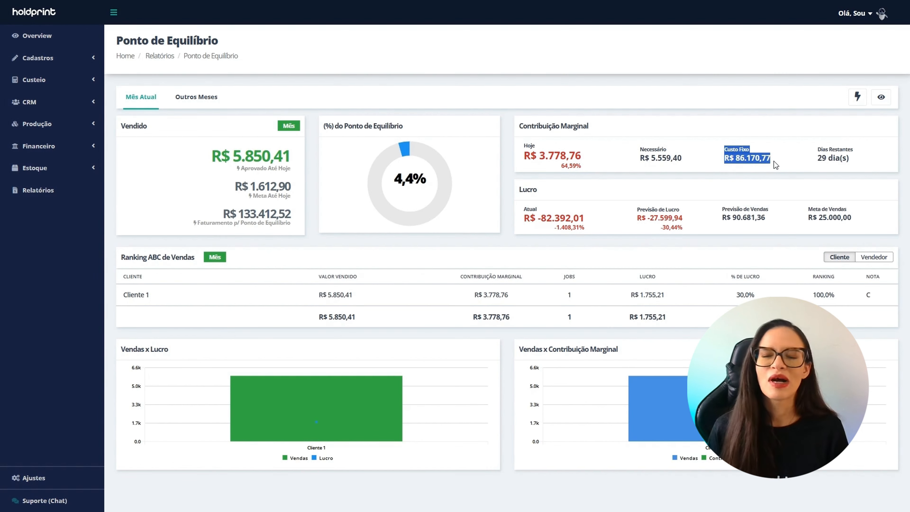